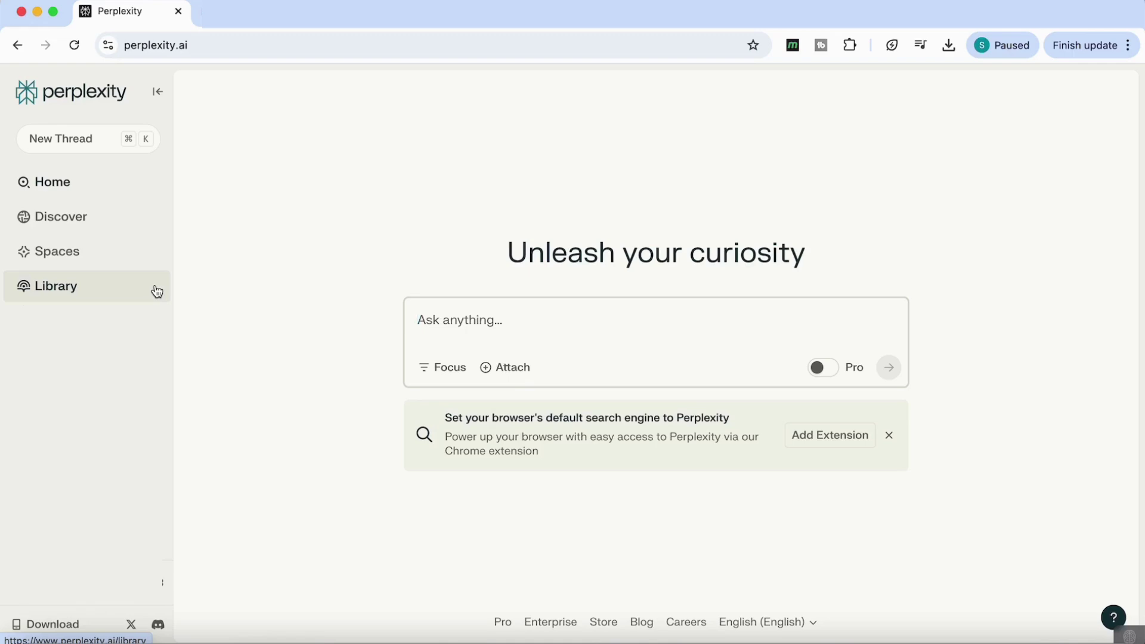
# Step: Create a space titled "Learning Hub for digital marketing skills" with the description "everything i need to learn about digital marketing"
pyautogui.click(71, 257)
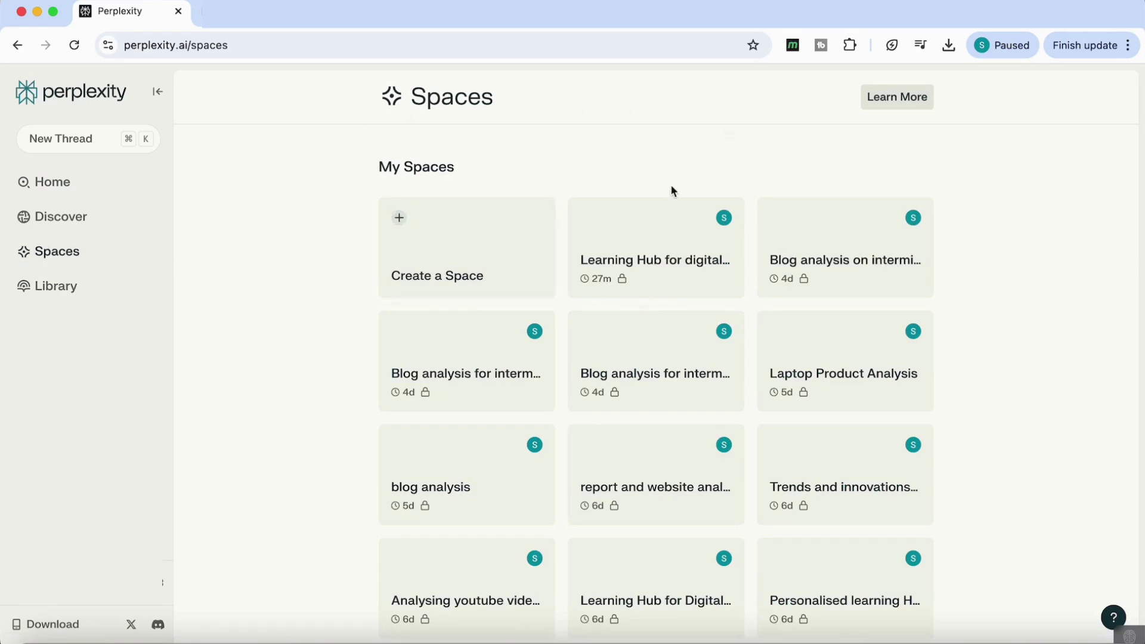
pyautogui.click(441, 269)
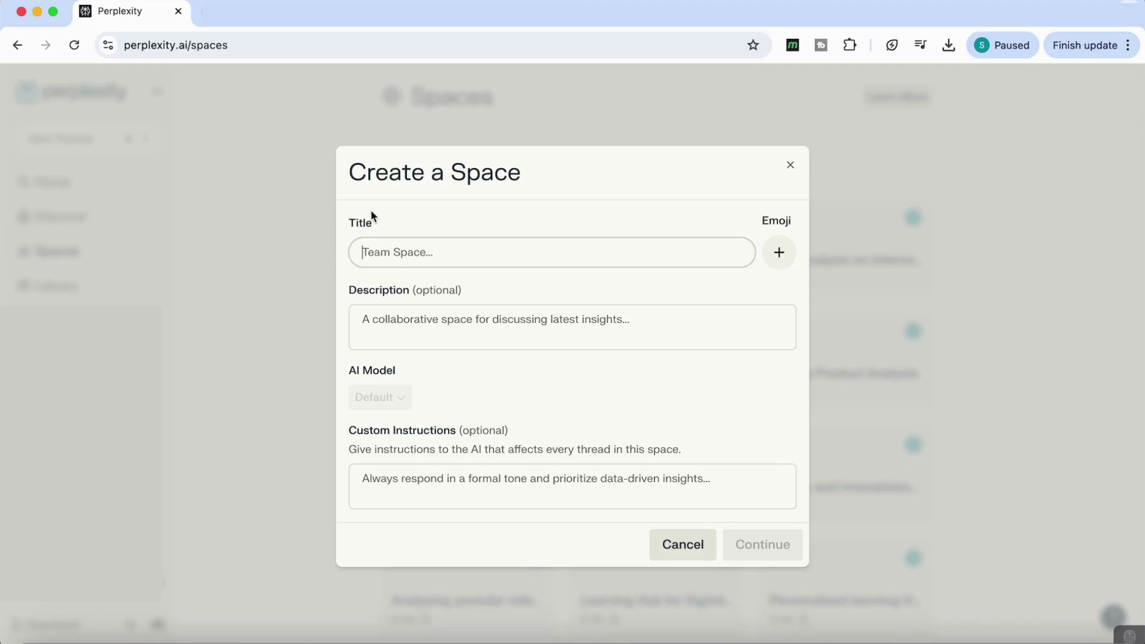
pyautogui.write('Learning Hub for digital marketing skills')
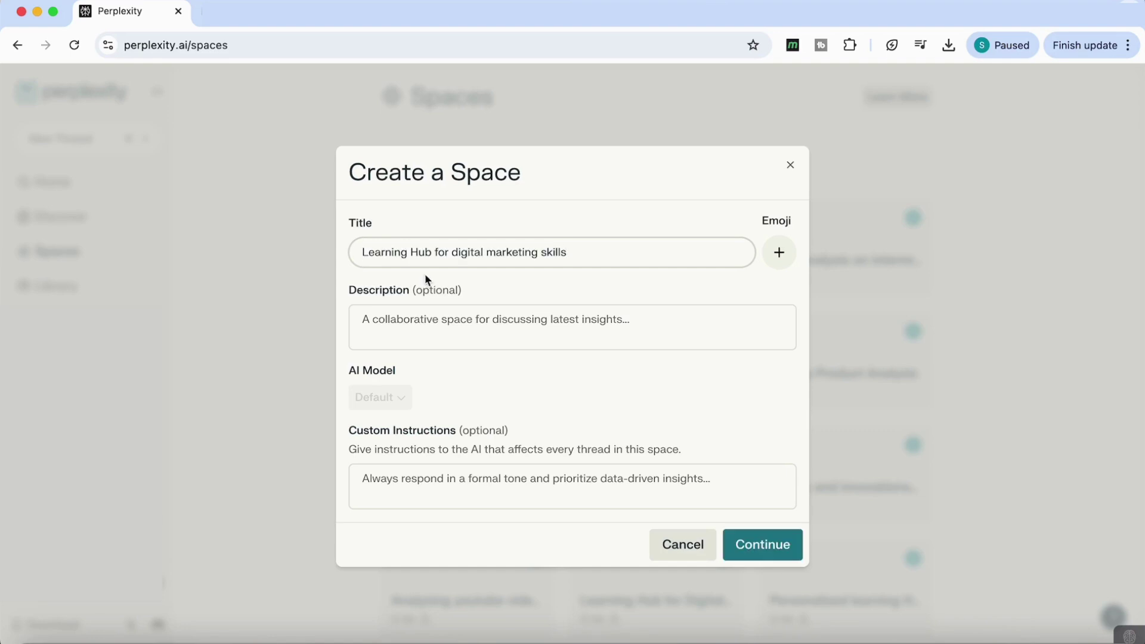
pyautogui.click(399, 321)
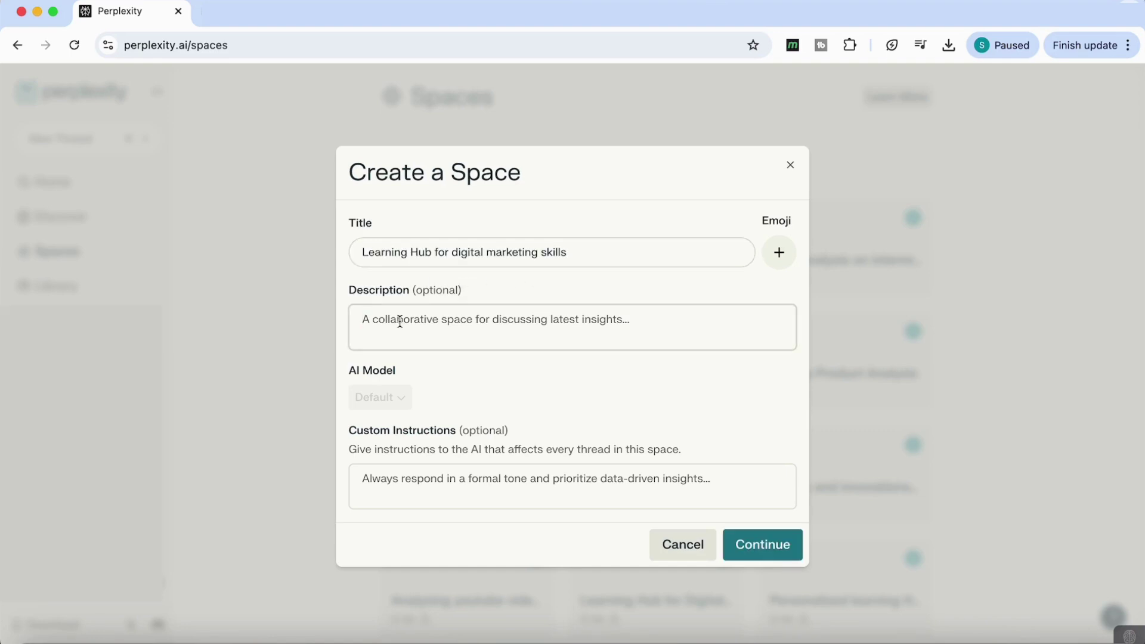
pyautogui.write('everything i need to learn about digital marketing')
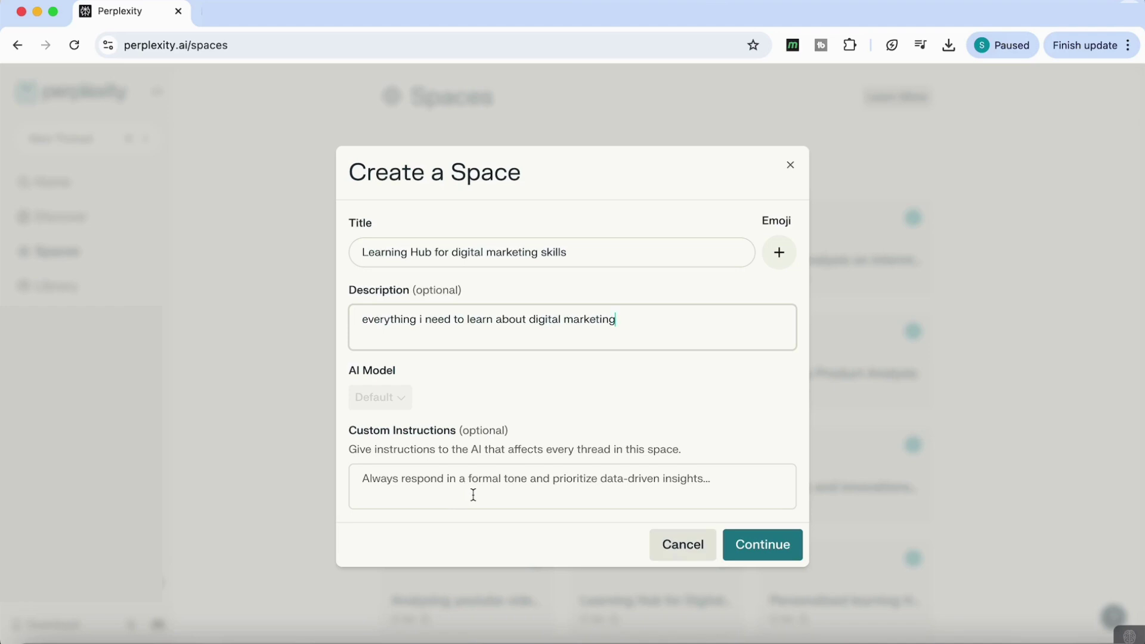
pyautogui.click(764, 549)
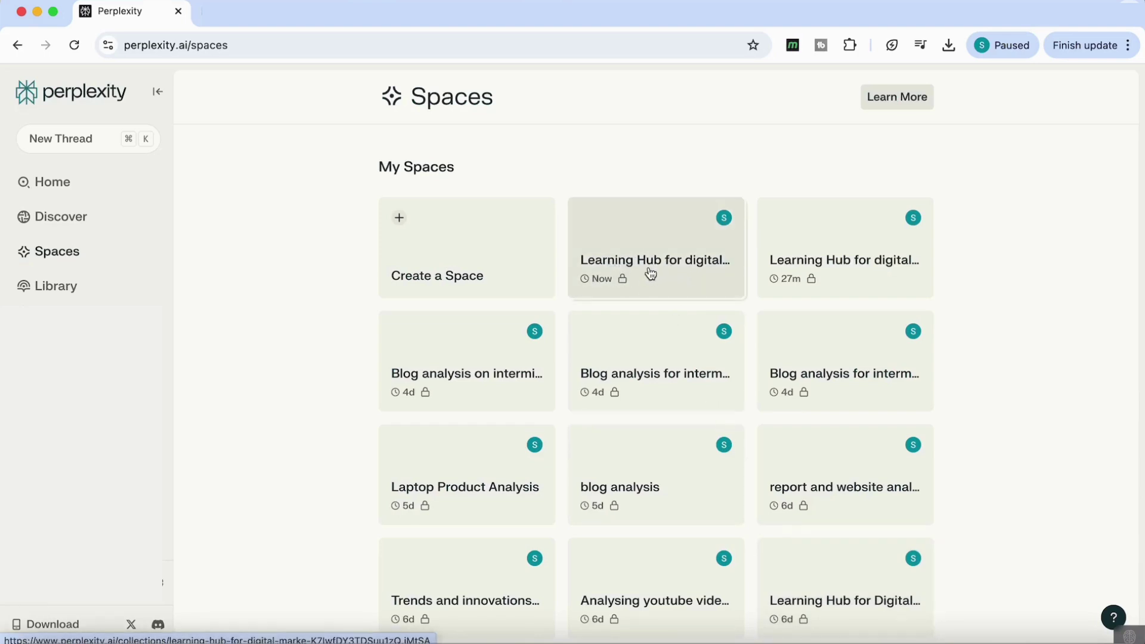
# Step: Open the newly created learning hub space and look at the AI prompt field in its settings
pyautogui.click(651, 271)
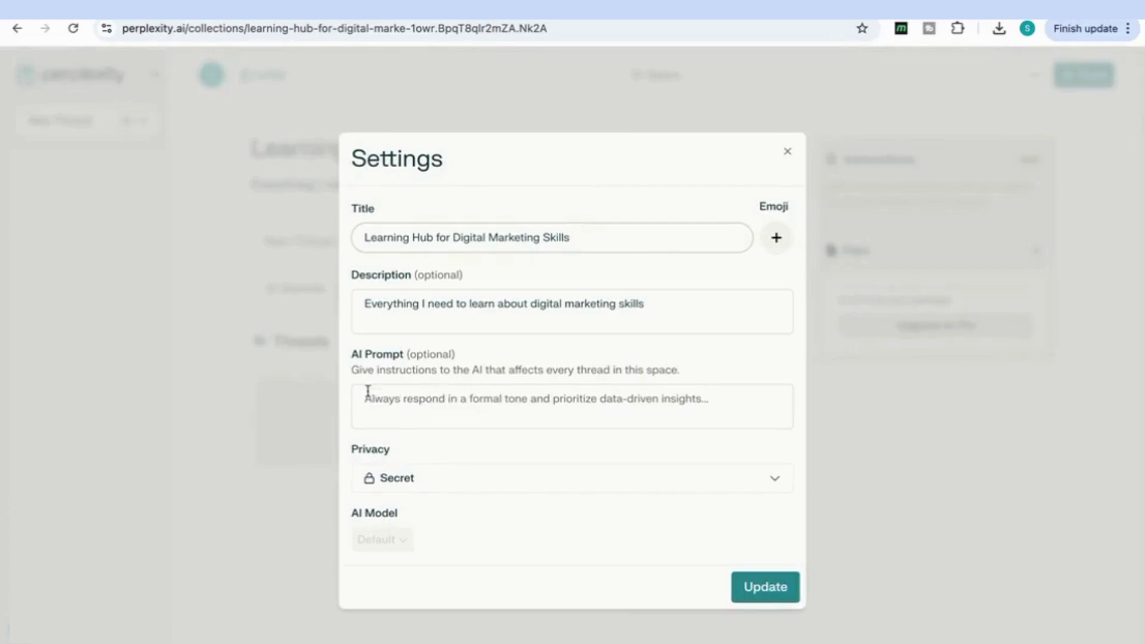
pyautogui.click(369, 398)
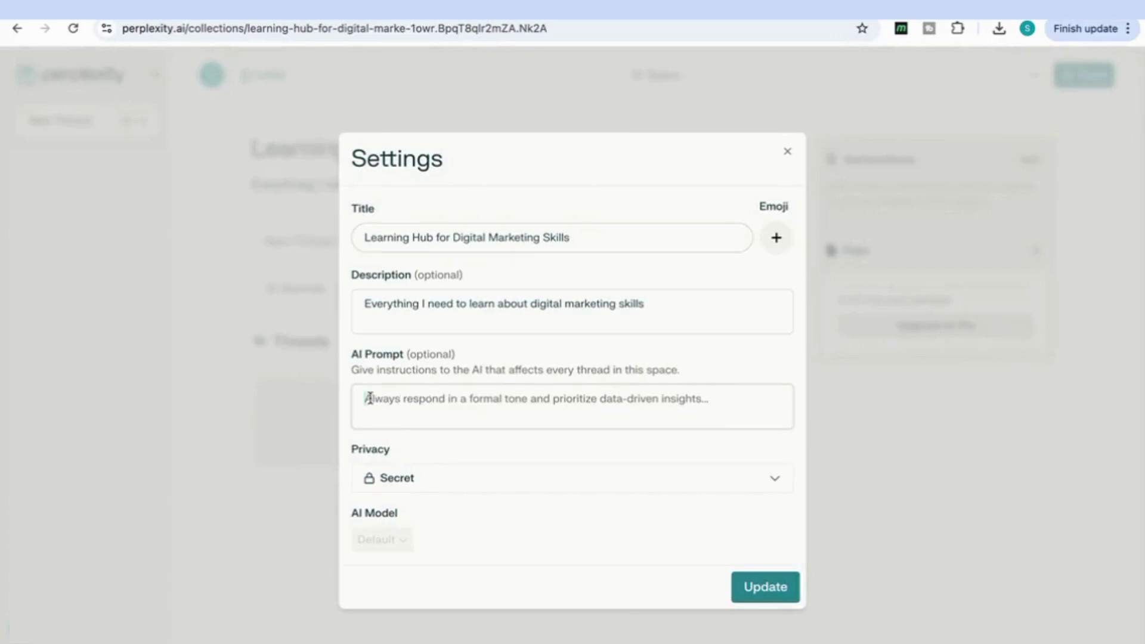
pyautogui.click(770, 588)
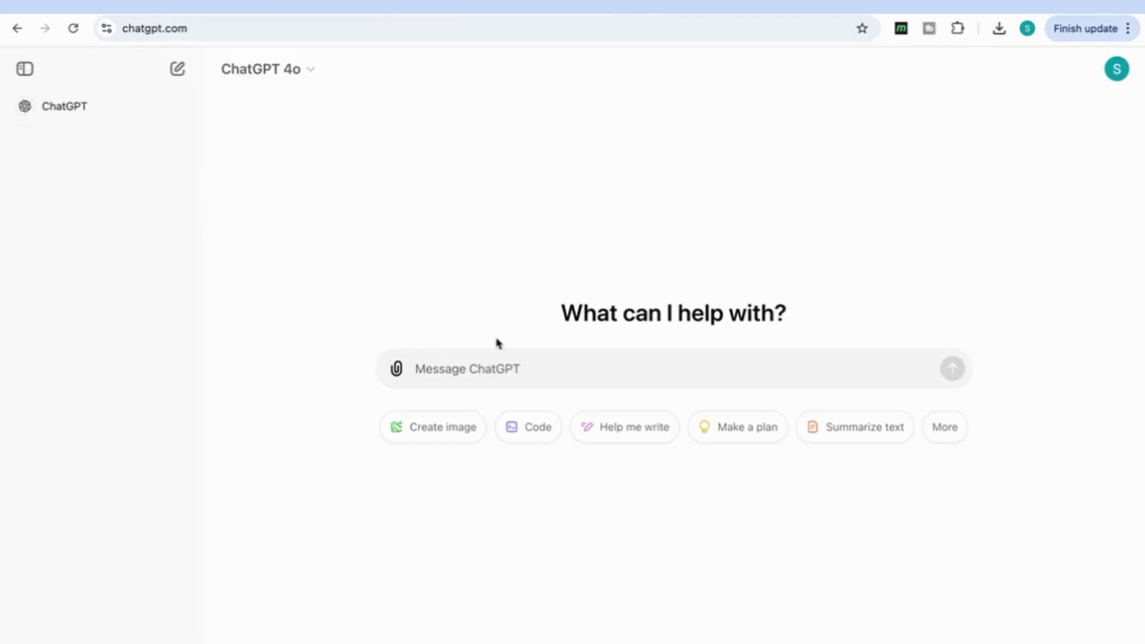
# Step: Ask ChatGPT for custom instructions guiding Perplexity to gather practical resources, tutorials, summaries, and exercises for a personalised learning hub on digital marketing skills
pyautogui.click(497, 374)
pyautogui.write('give me custom Instructions that will guide Perplexity to gather practical resources, tutorials, summaries, and exercises that will help in creating a personalised learning hub for learning digital marketing skills')
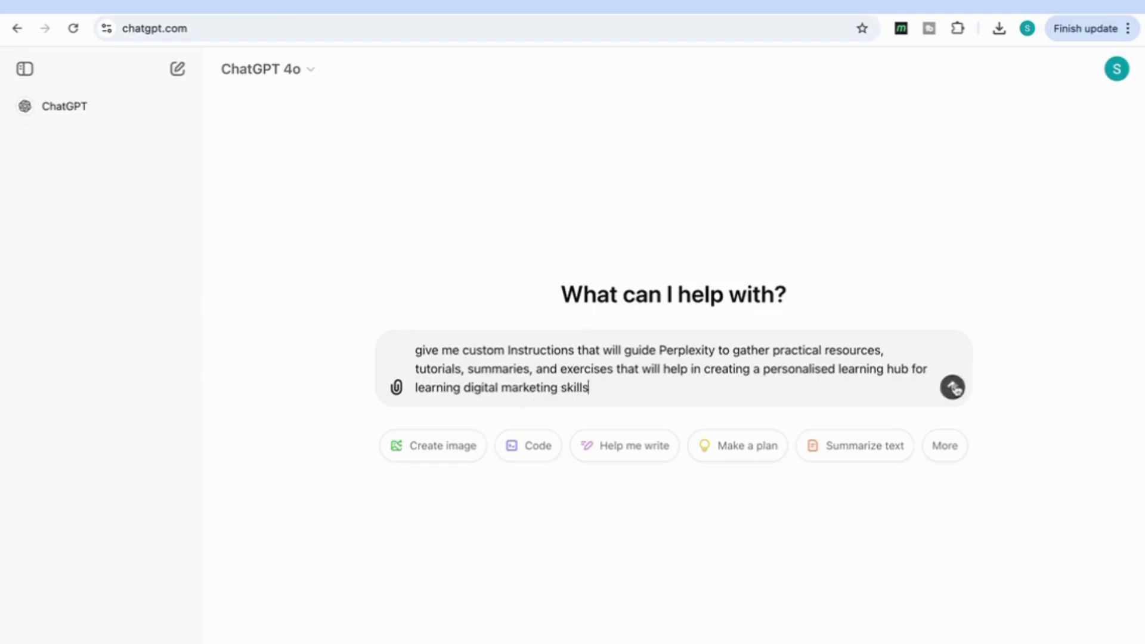
pyautogui.click(952, 387)
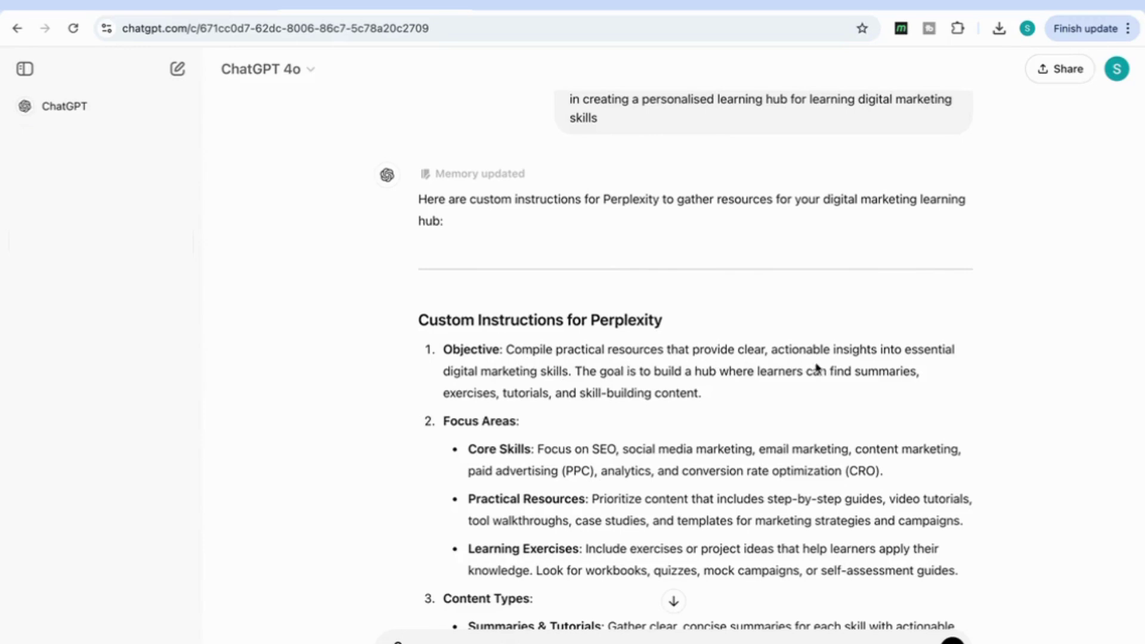
# Step: Review ChatGPT's generated instructions and copy them from the "Custom Instructions for Perplexity" heading through the Additional Features section
pyautogui.scroll(-2, 821, 363)
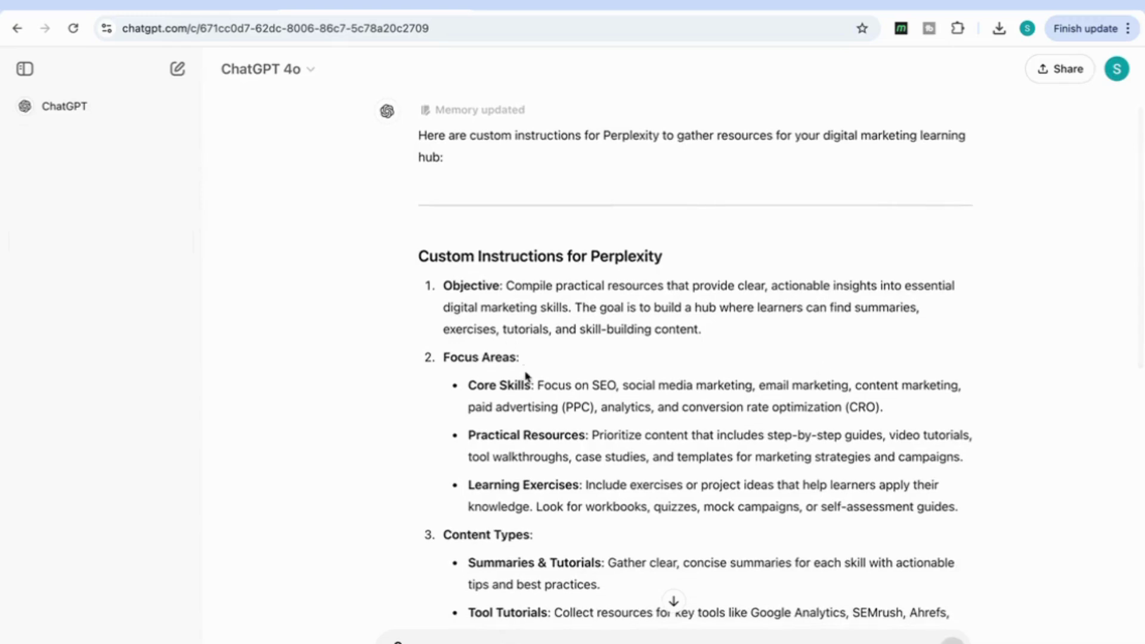
pyautogui.scroll(-2, 558, 453)
pyautogui.scroll(-4, 558, 454)
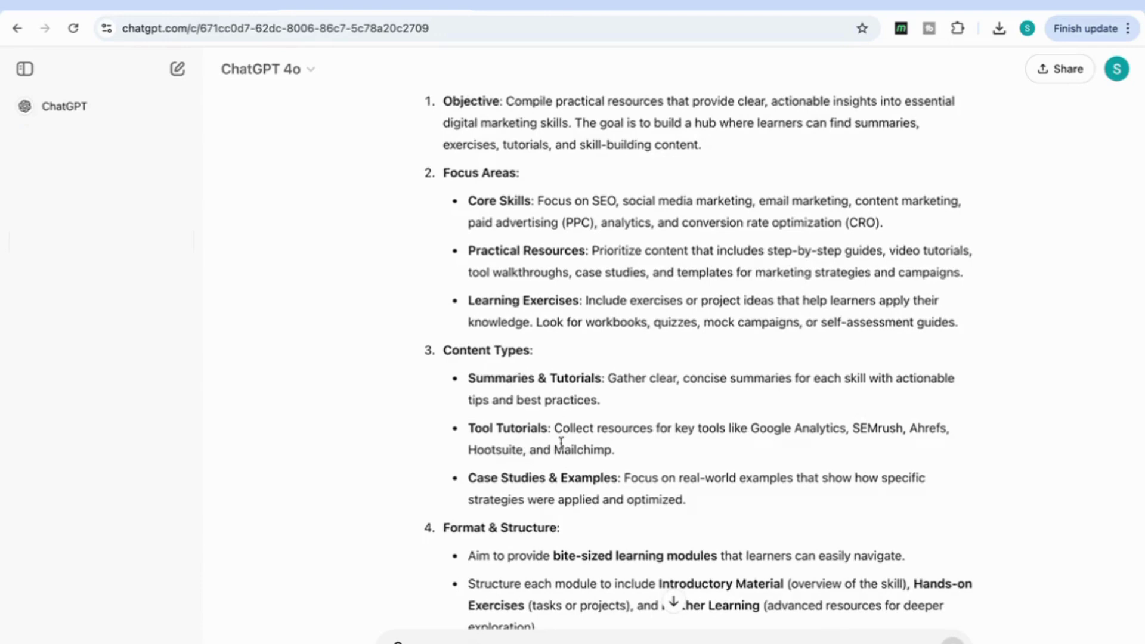
pyautogui.scroll(-6, 559, 447)
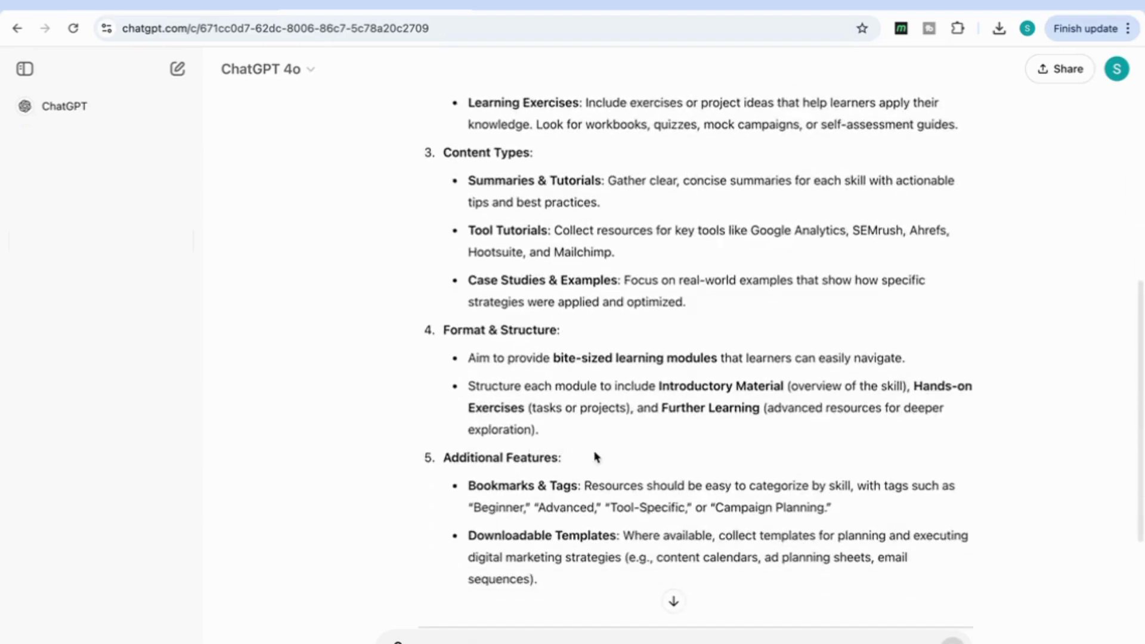
pyautogui.scroll(12, 751, 392)
pyautogui.scroll(-1, 752, 392)
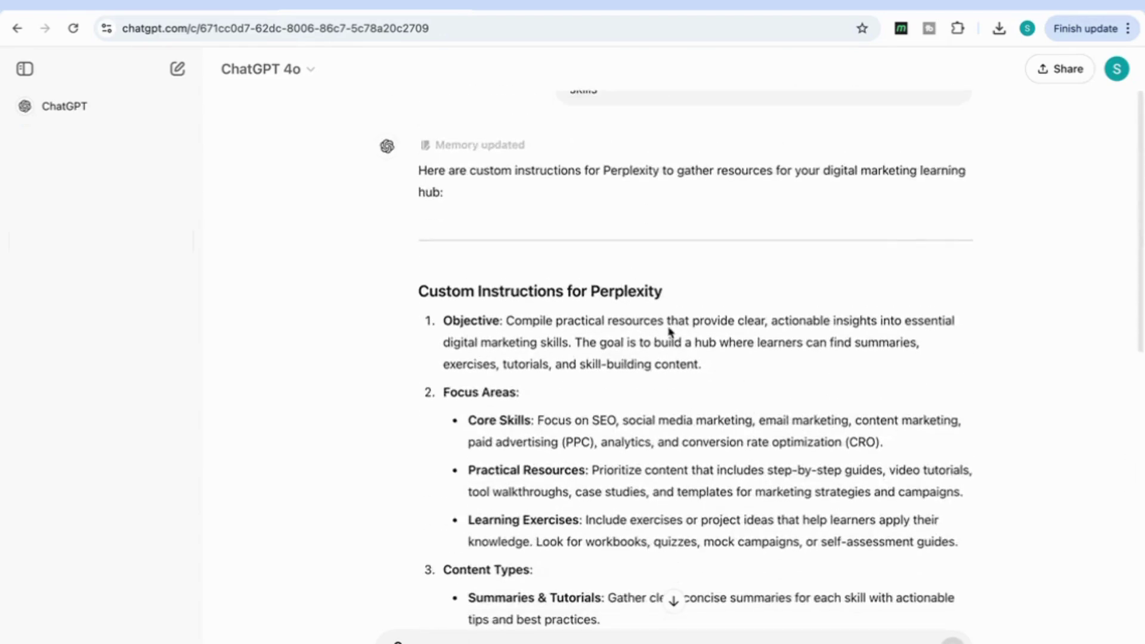
pyautogui.moveTo(419, 289); pyautogui.dragTo(524, 391)
pyautogui.scroll(-9, 545, 595)
# Step: Switch back to the Perplexity space, insert the copied custom instructions as its AI prompt, and save the settings
pyautogui.click(261, 6)
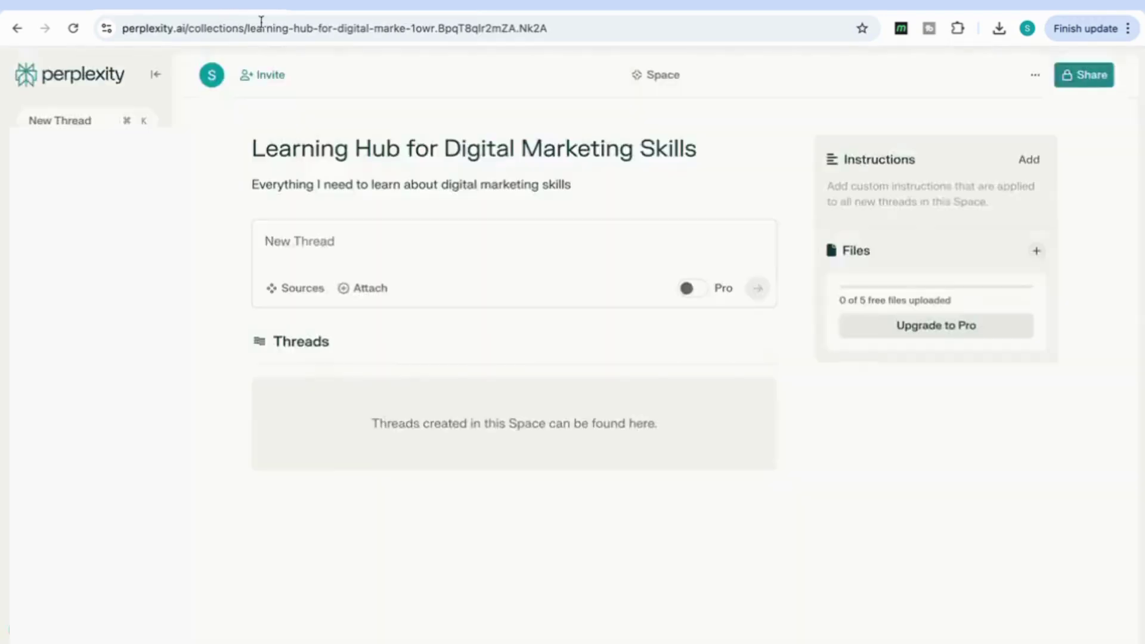
pyautogui.click(1026, 161)
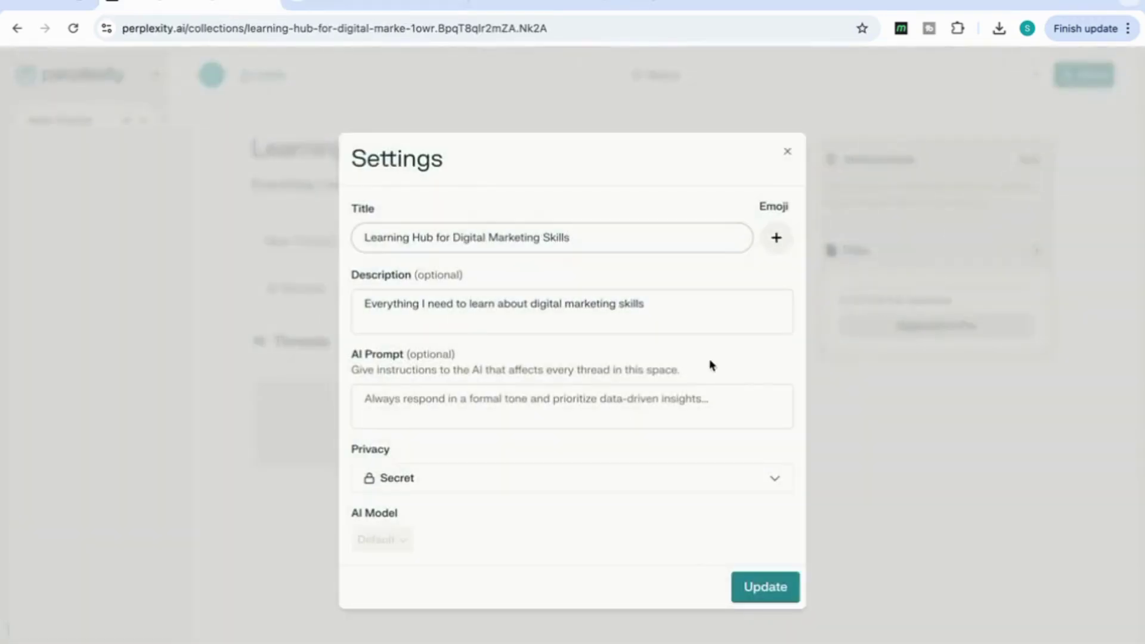
pyautogui.click(377, 398)
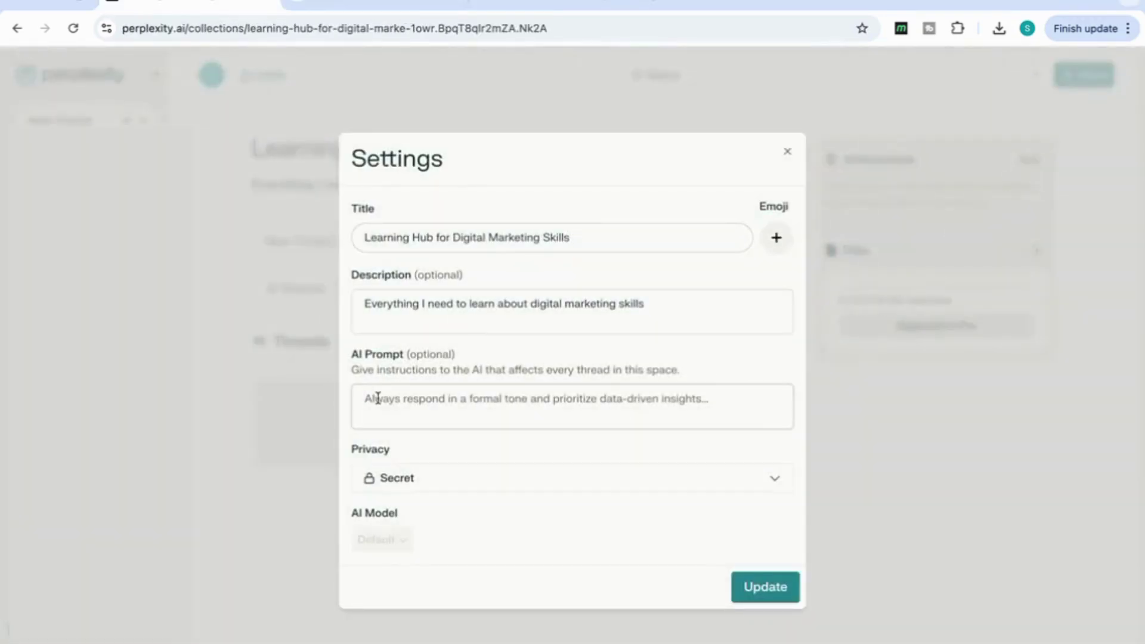
pyautogui.write('Summaries & Tutorials: Gather clear, concise summaries for each skill with actionable tips and best practices. Tool Tutorials: Collect resources for key tools like Google Analytics, SEMrush, Ahrefs, Hootsuite, and Mailchimp. Case Studies & Examples: Focus on real-world examples that show how specific strategies were applied and optimized. Format & Structure:  Aim to provide bite-sized learning modules that learners can easily navigate. Structure each module to include Introductory Material (overview of the skill), Hands-on Exercises (tasks or projects), and Further Learning (advanced resources for deeper exploration). Additional Features:  Bookmarks & Tags: Resources should be easy to categorize by skill, with tags such as "Beginner," "Advanced," "Tool-Specific," or "Campaign Planning." Downloadable Templates: Where available, collect templates for planning and executing digital marketing strategies (e.g., content calendars, ad planning sheets, email sequences).')
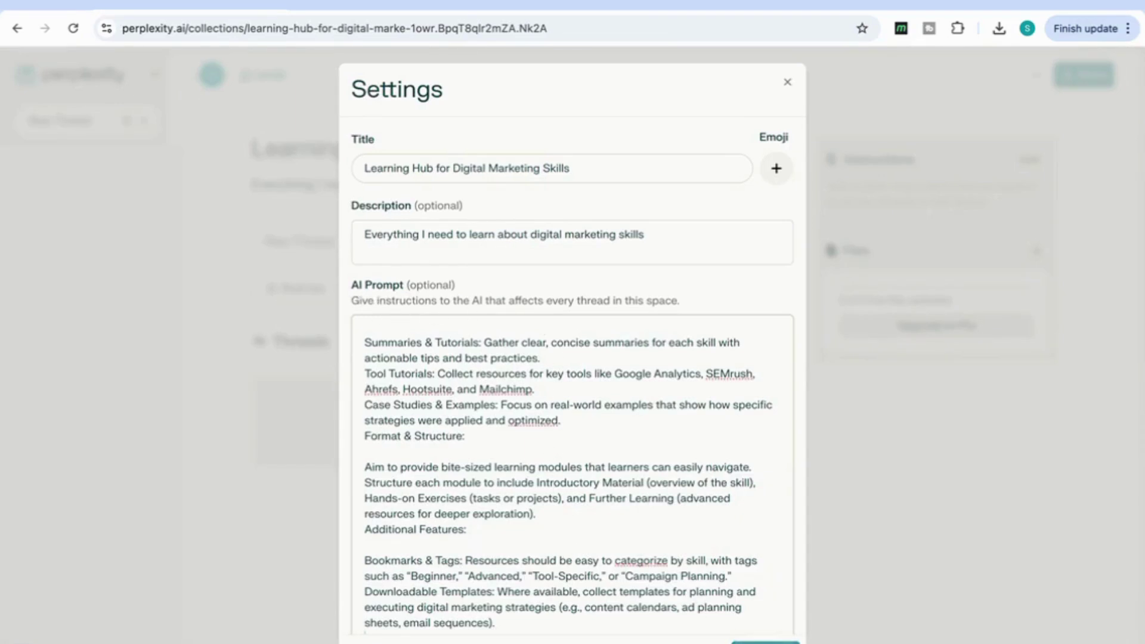
pyautogui.click(765, 641)
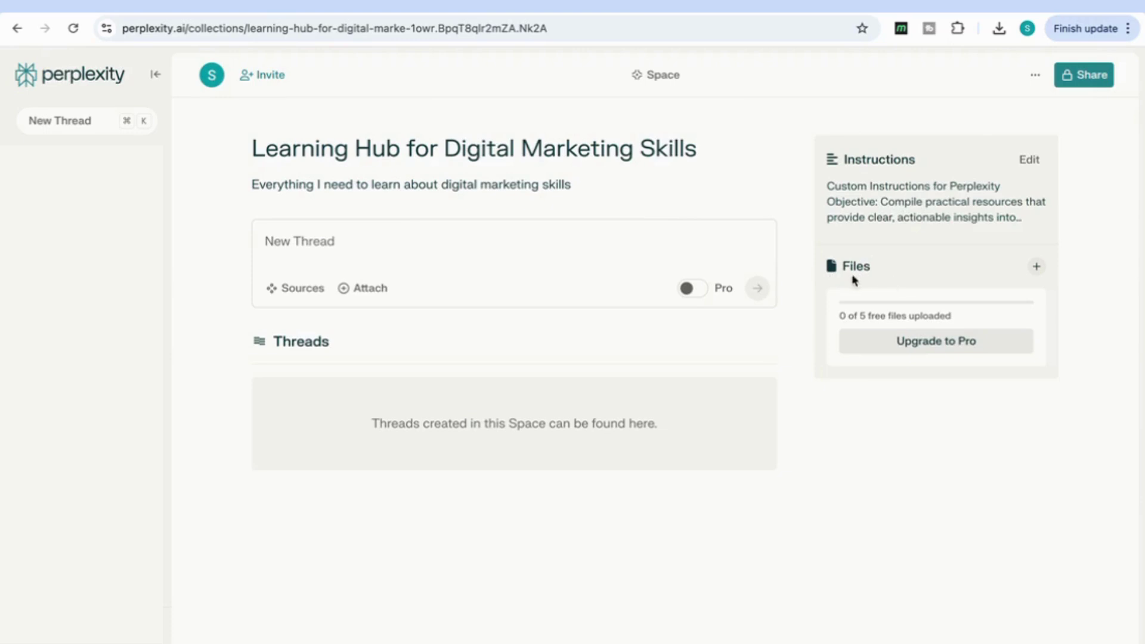
# Step: Upload the digital marketing strategy guide and the beginner's guide to digital marketing PDFs from Downloads to the space's files
pyautogui.click(1038, 269)
pyautogui.click(571, 457)
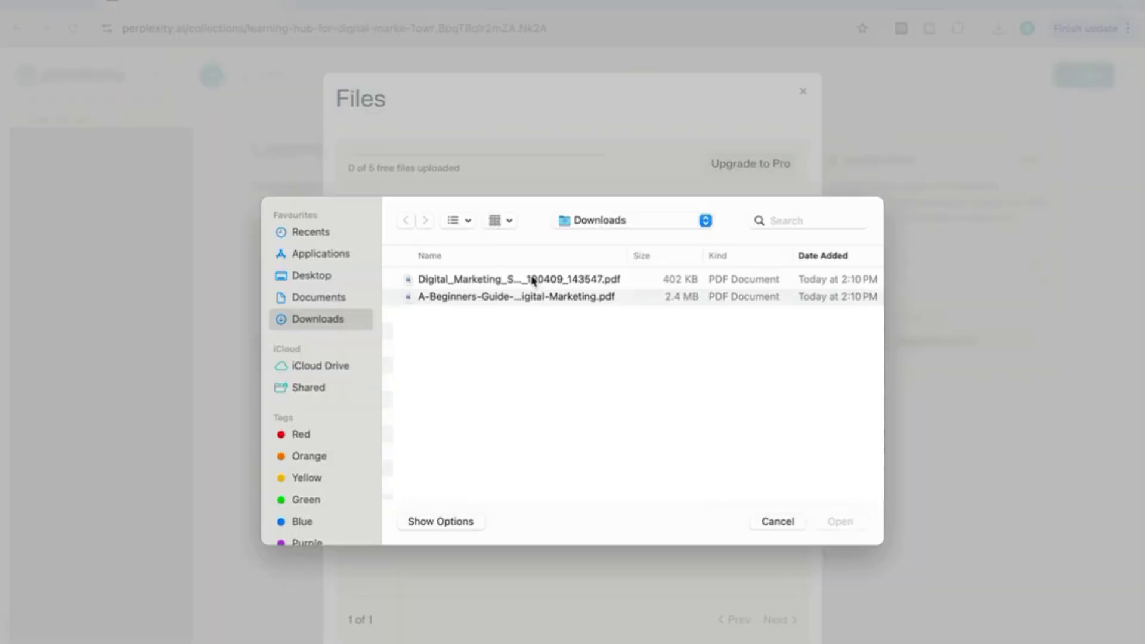
pyautogui.click(533, 281)
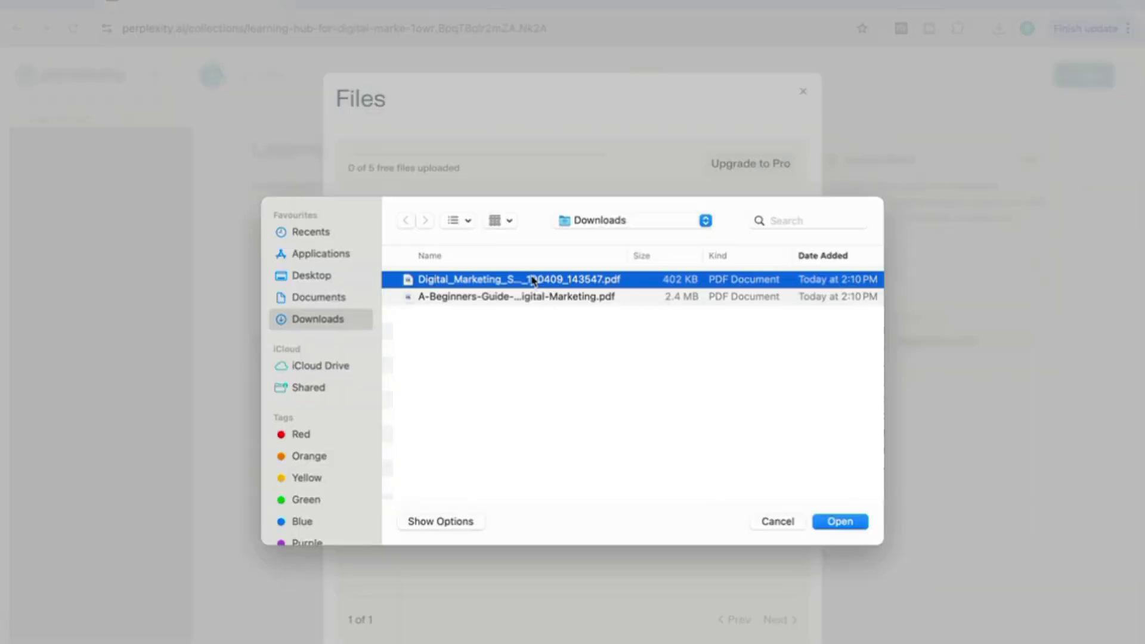
pyautogui.keyDown('shift'); pyautogui.click(520, 298); pyautogui.keyUp('shift')
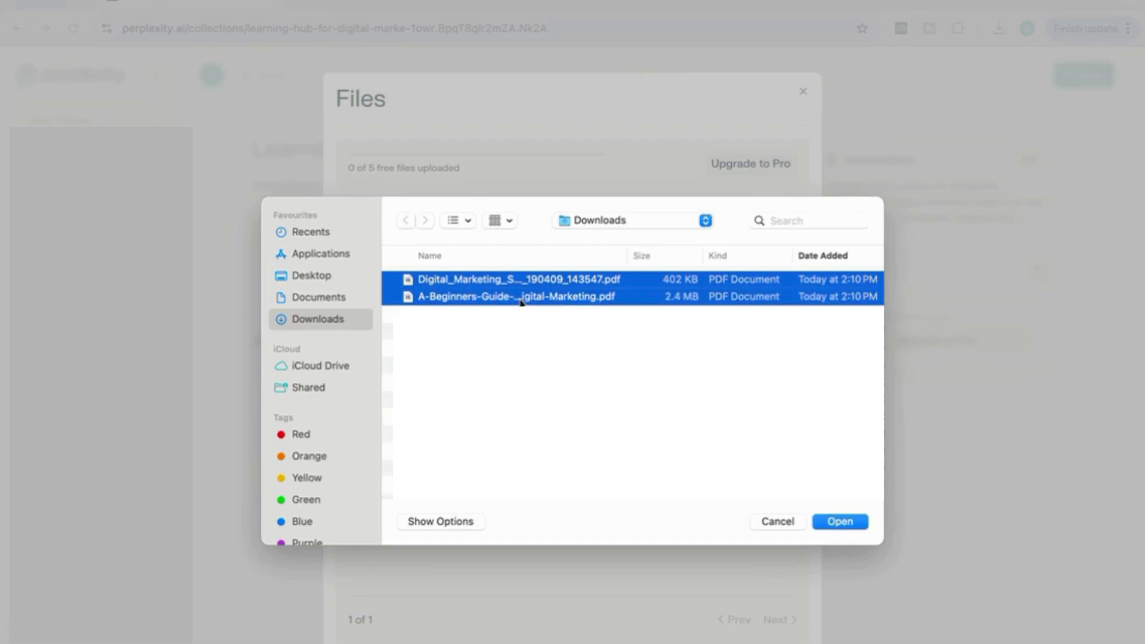
pyautogui.click(845, 520)
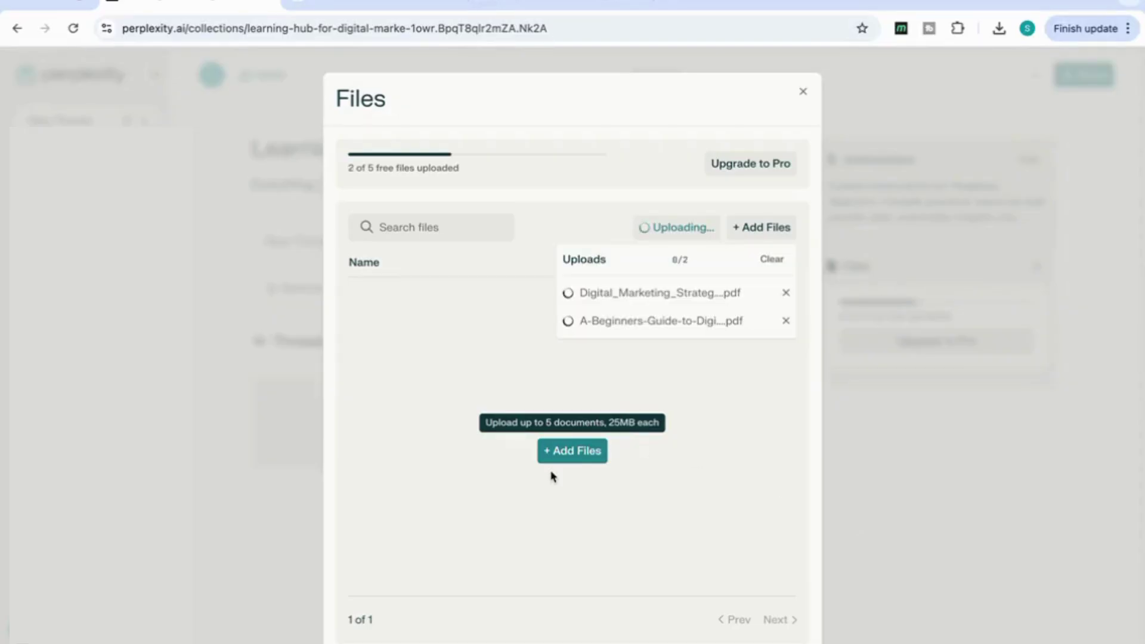
pyautogui.click(803, 91)
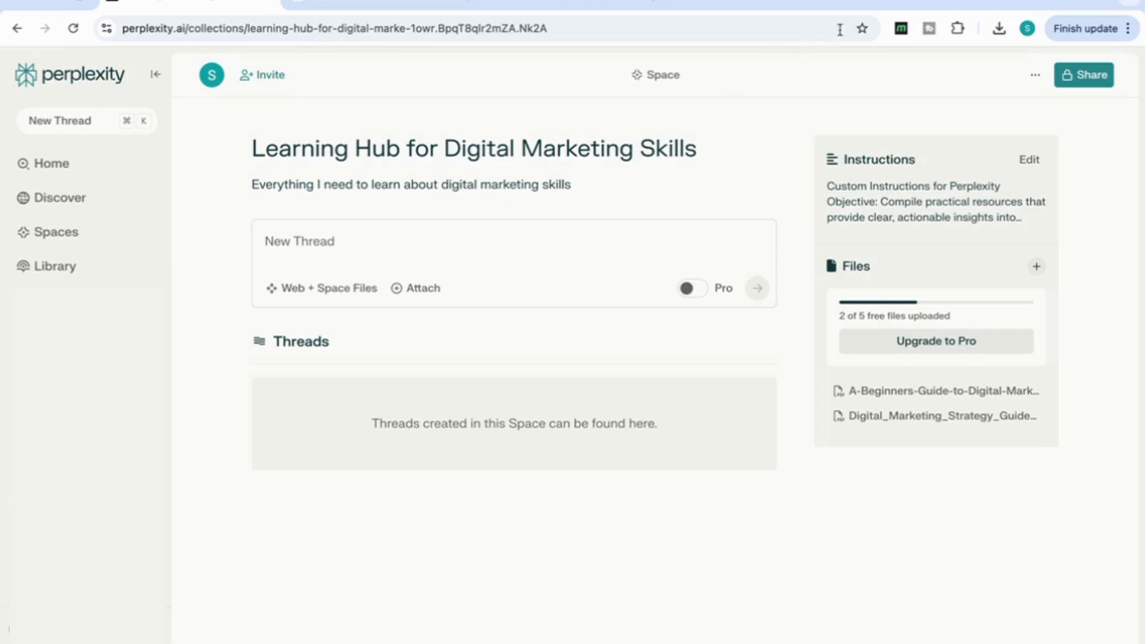
# Step: Start a thread asking for a structured digital marketing learning journey from the two uploaded guides, covering foundational skills and effective ways to learn and practice each
pyautogui.click(329, 238)
pyautogui.write('Using the two detailed guides I uploaded, help me create a structured learning journey in digital marketing by identifying foundational skills to focus on initially, along with the most effective ways to learn and practice each.')
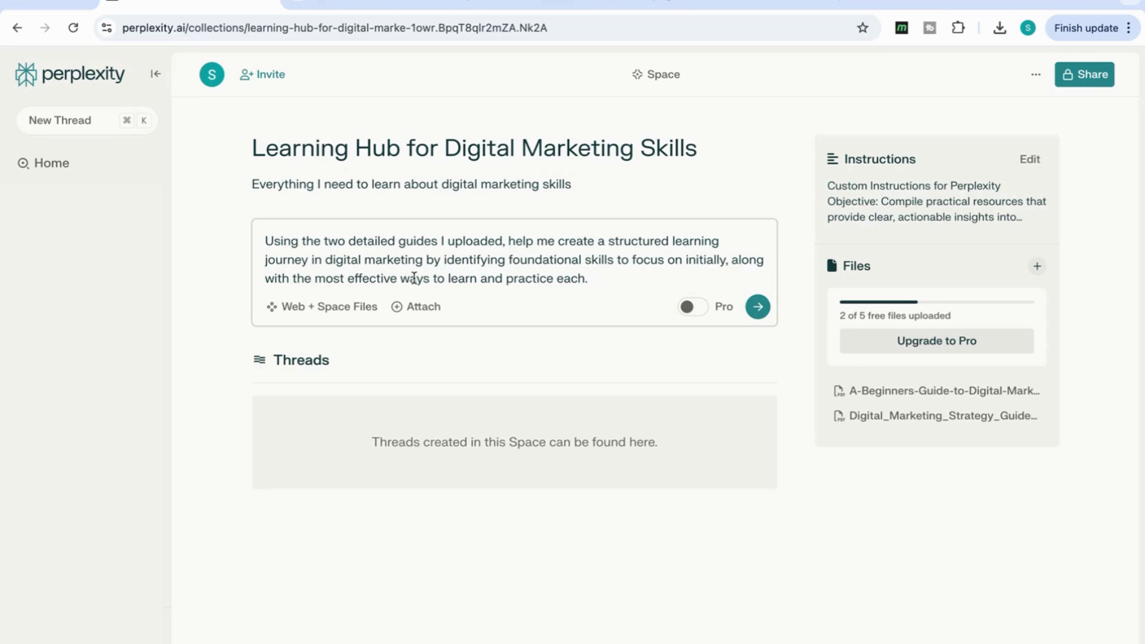
pyautogui.click(772, 306)
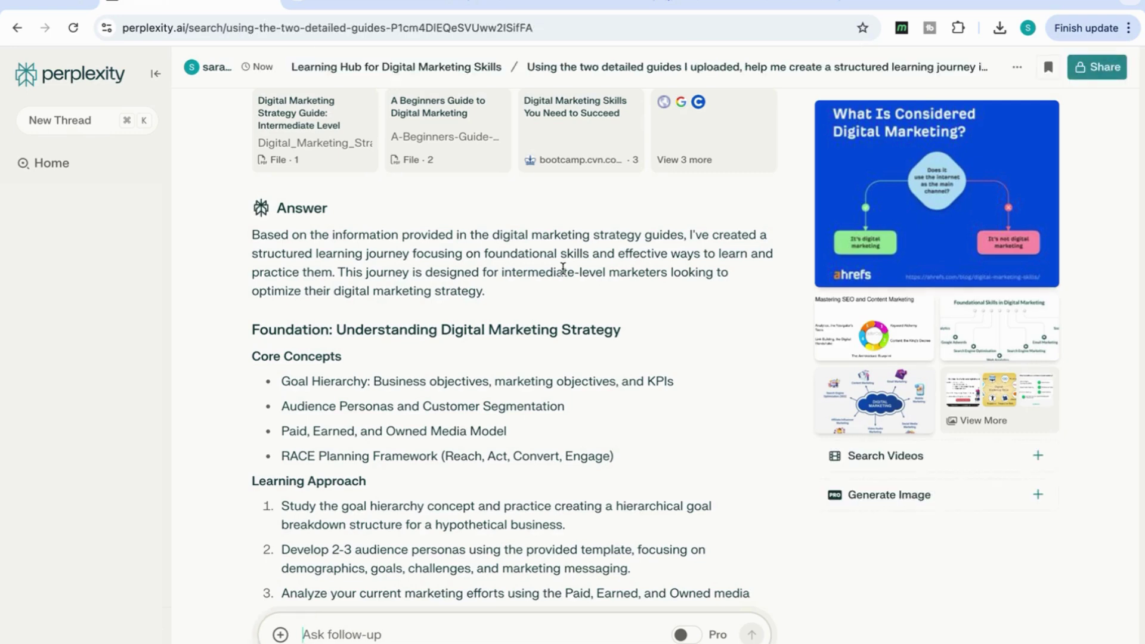
# Step: Read through the generated learning journey, from its foundation section to the individual skills, and check the sources it cites
pyautogui.scroll(-1, 563, 269)
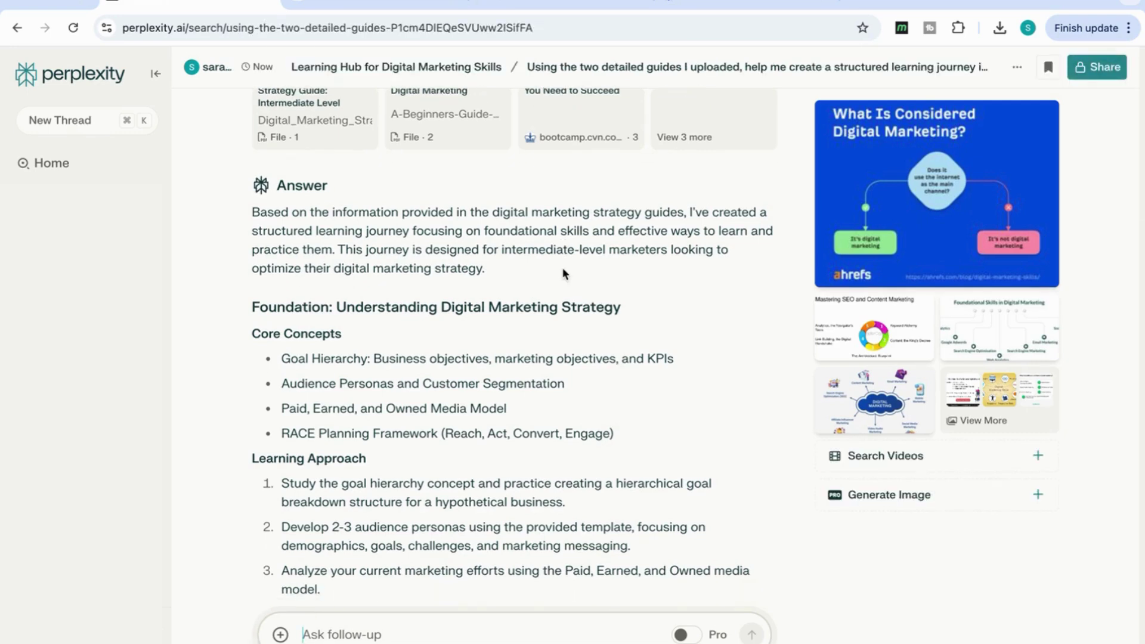
pyautogui.scroll(-3, 604, 277)
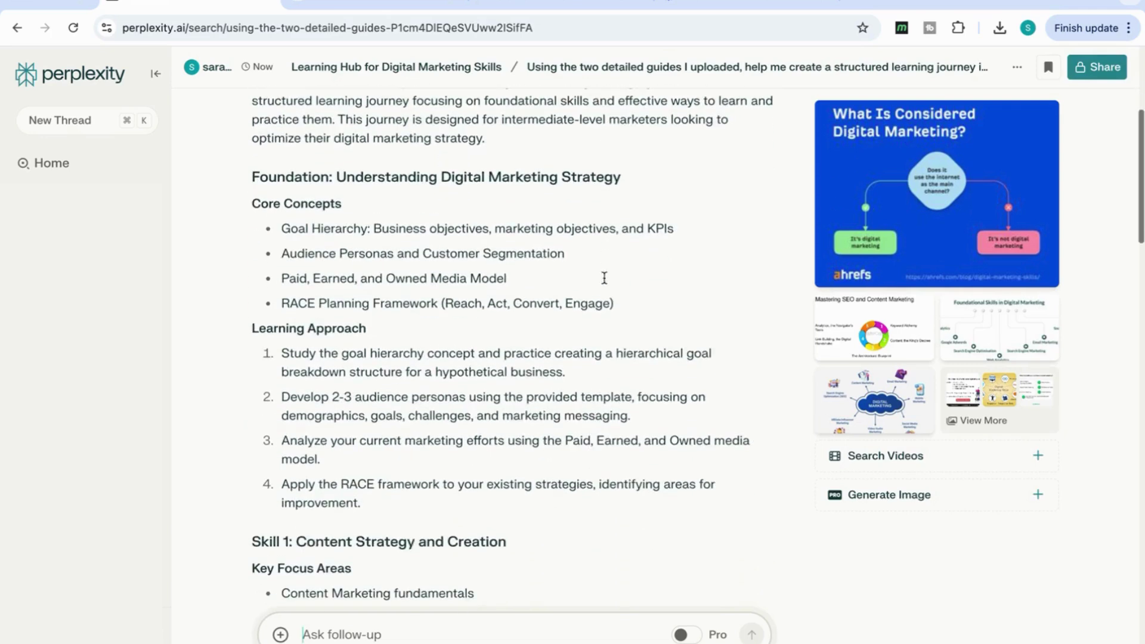
pyautogui.scroll(-2, 380, 273)
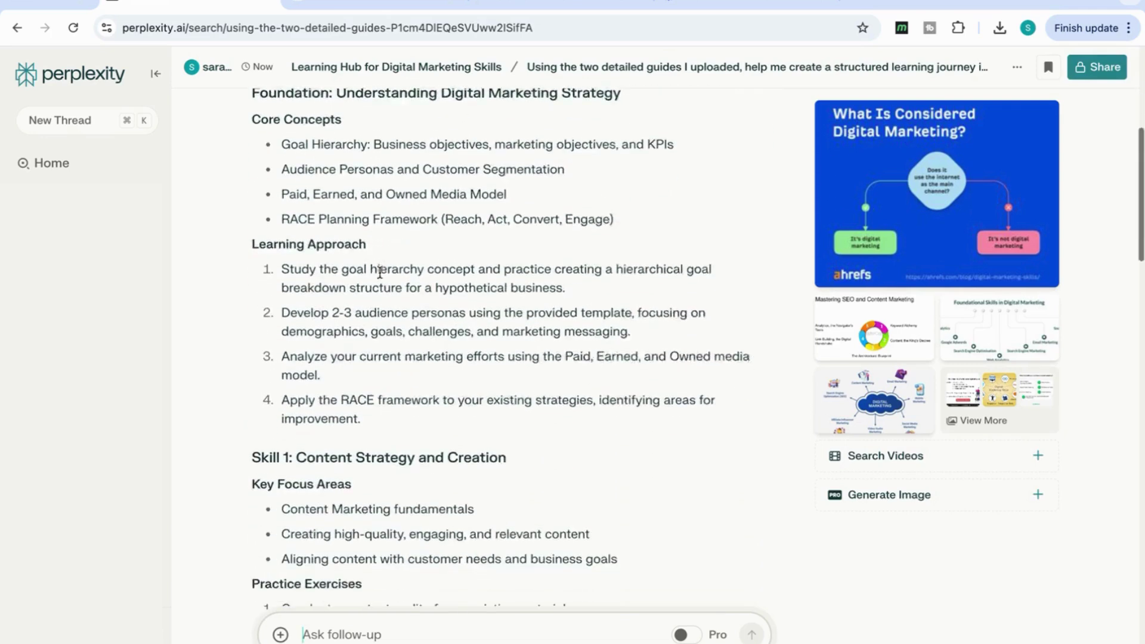
pyautogui.scroll(-1, 370, 304)
pyautogui.scroll(-3, 352, 316)
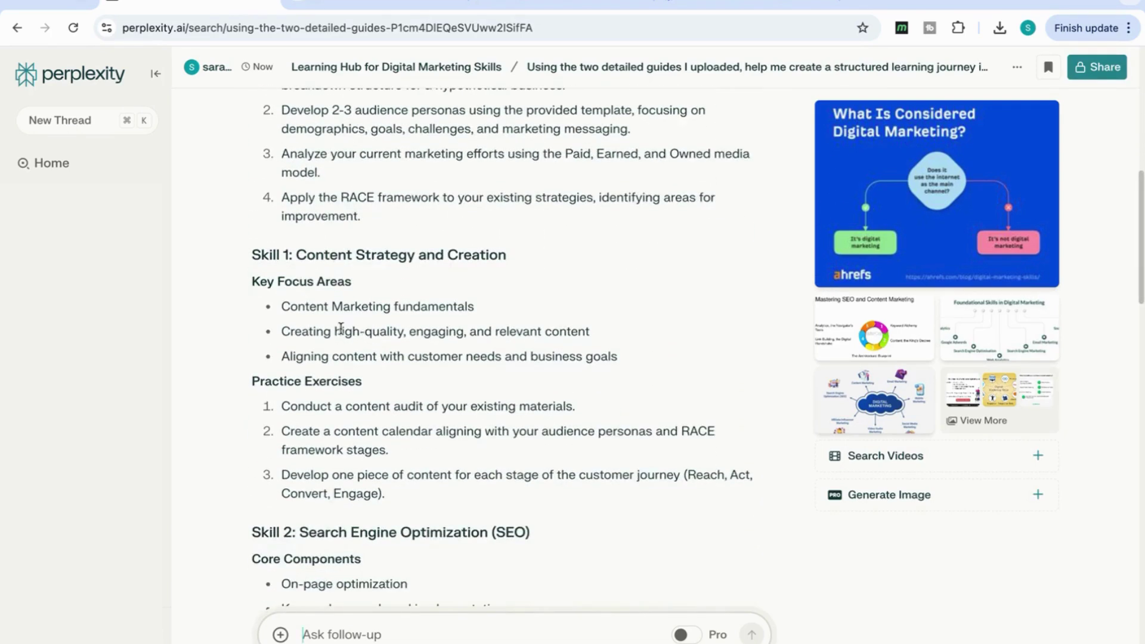
pyautogui.scroll(-10, 343, 346)
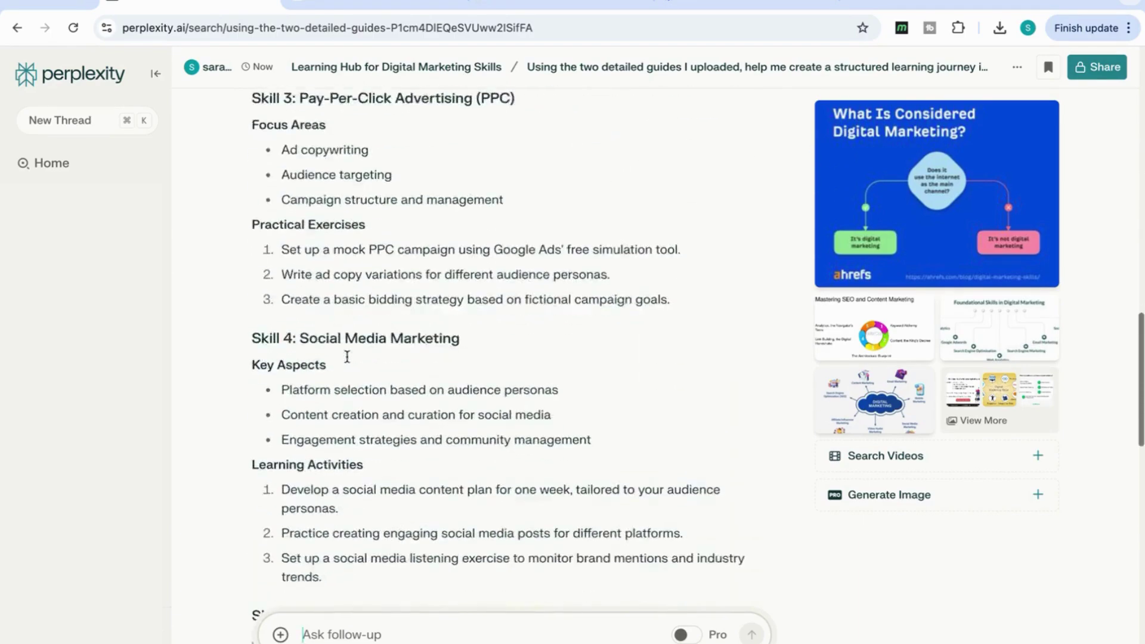
pyautogui.scroll(-3, 347, 357)
pyautogui.scroll(20, 347, 358)
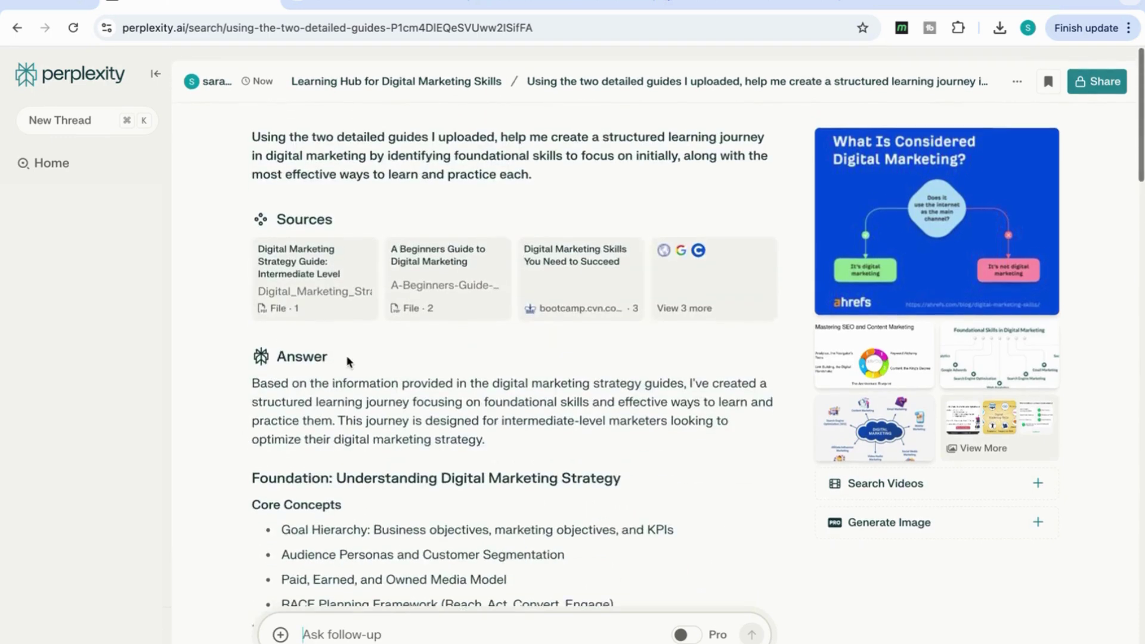
pyautogui.moveTo(283, 299)
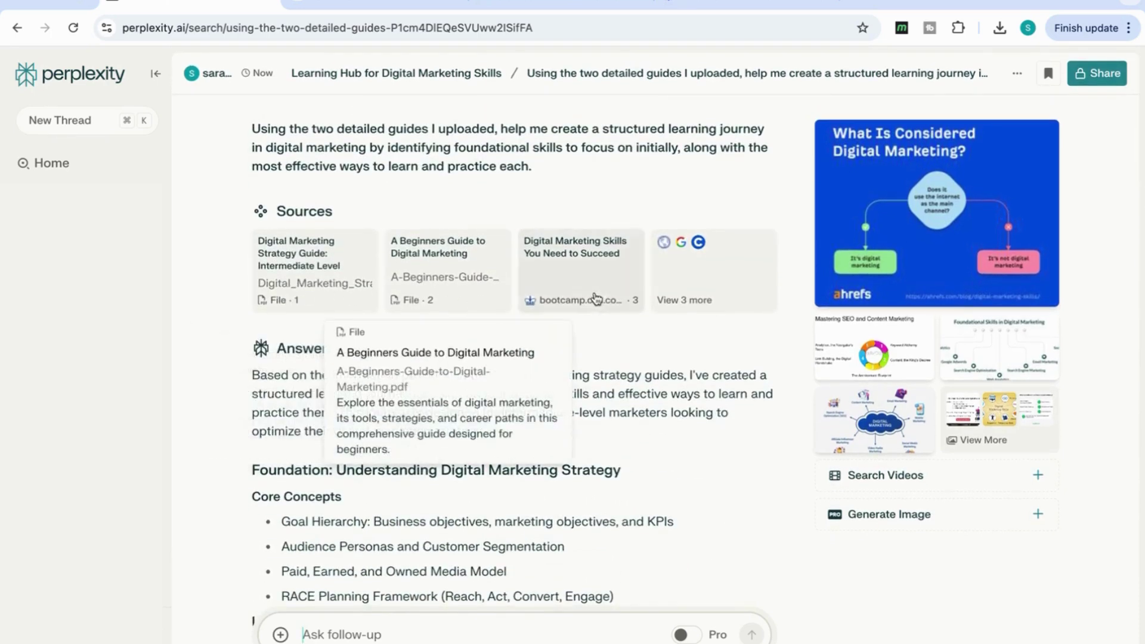
pyautogui.moveTo(618, 254)
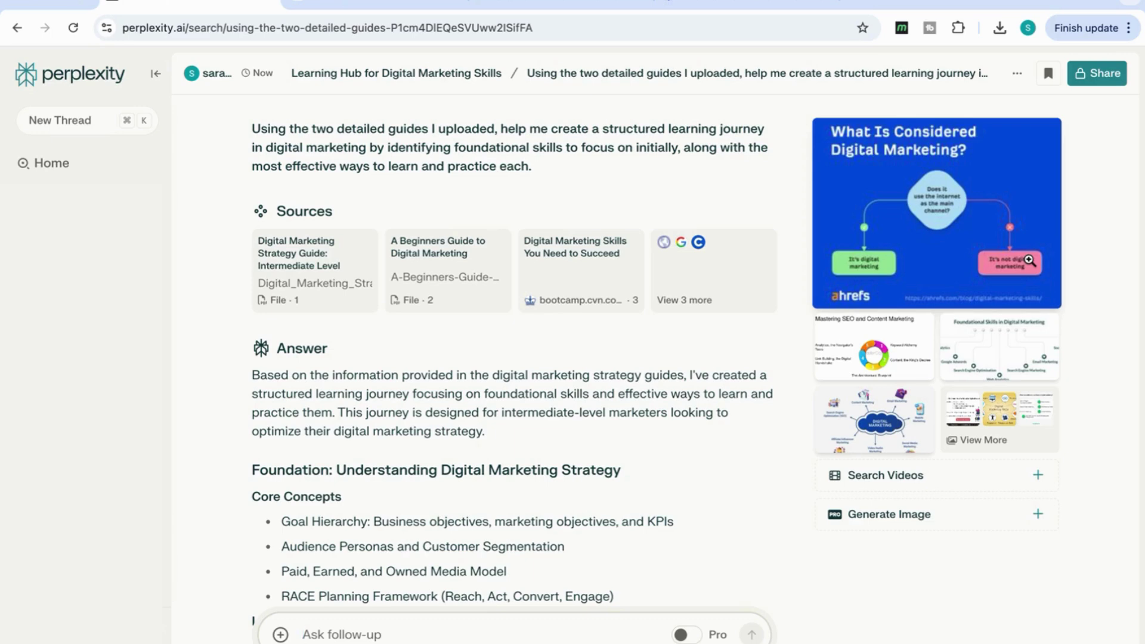
# Step: Send a follow-up asking for beginner-friendly articles, videos, or guides that break digital marketing fundamentals into easy-to-understand steps, with a link to each resource
pyautogui.scroll(-1, 415, 582)
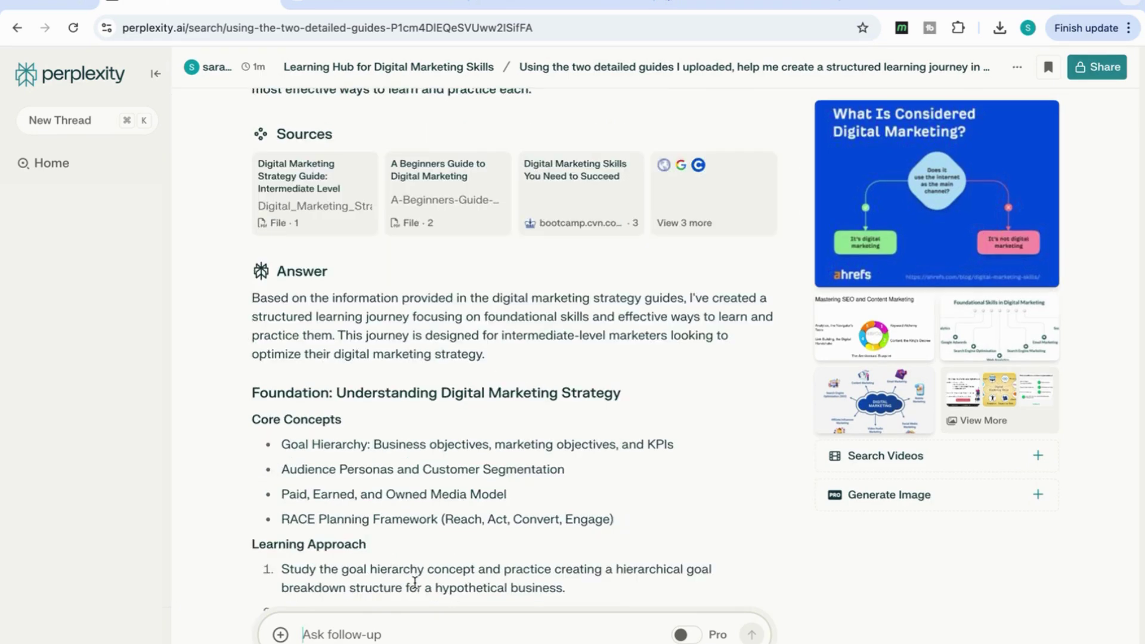
pyautogui.write('Find beginner-friendly resources that explain the fundamental concepts of digital marketing. Focus on articles, videos, or guides that break down each topic into easy-to-understand steps, provide the link to each resource')
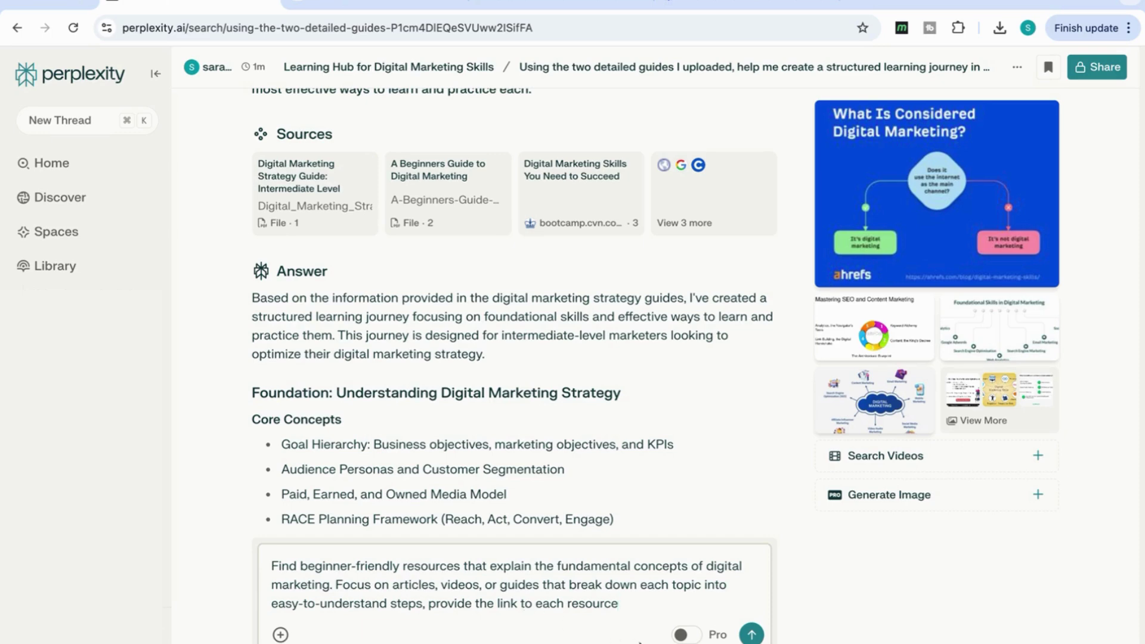
pyautogui.click(751, 634)
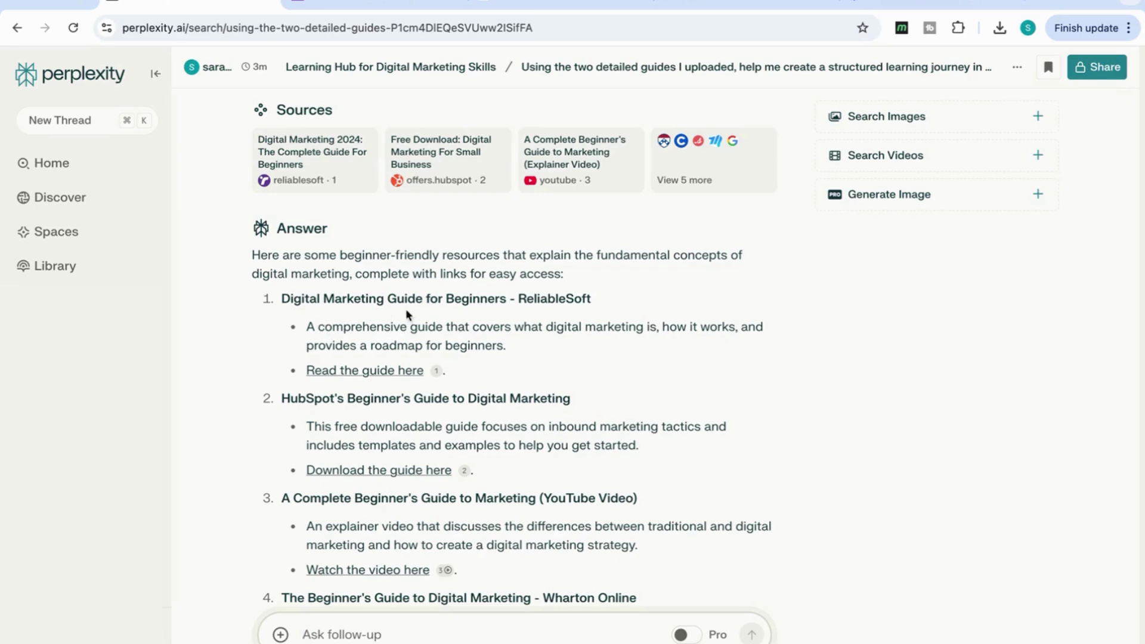
# Step: Inspect the linked ReliableSoft beginner's guide, return to the Perplexity thread, and review the list of recommended resources and their sources
pyautogui.click(383, 371)
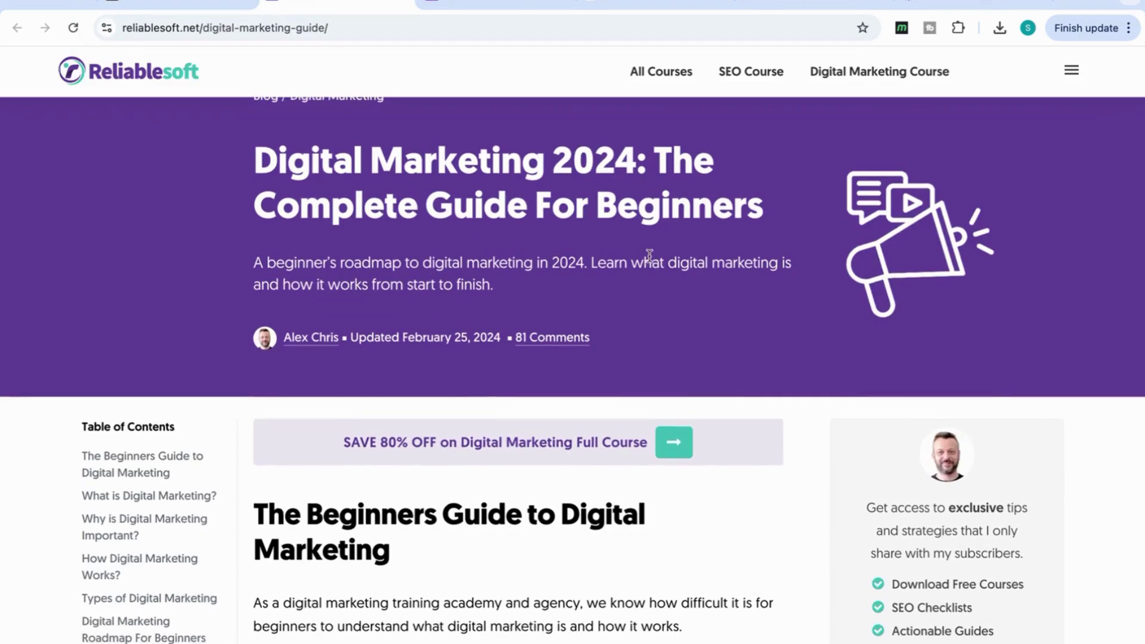
pyautogui.scroll(-15, 648, 255)
pyautogui.scroll(-10, 649, 255)
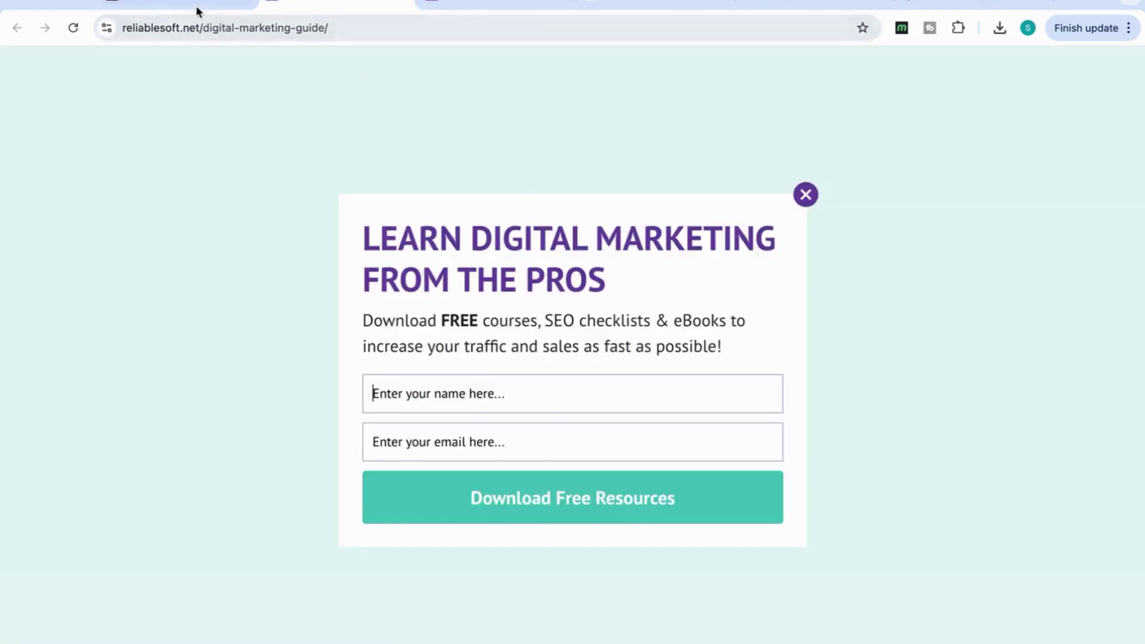
pyautogui.click(197, 9)
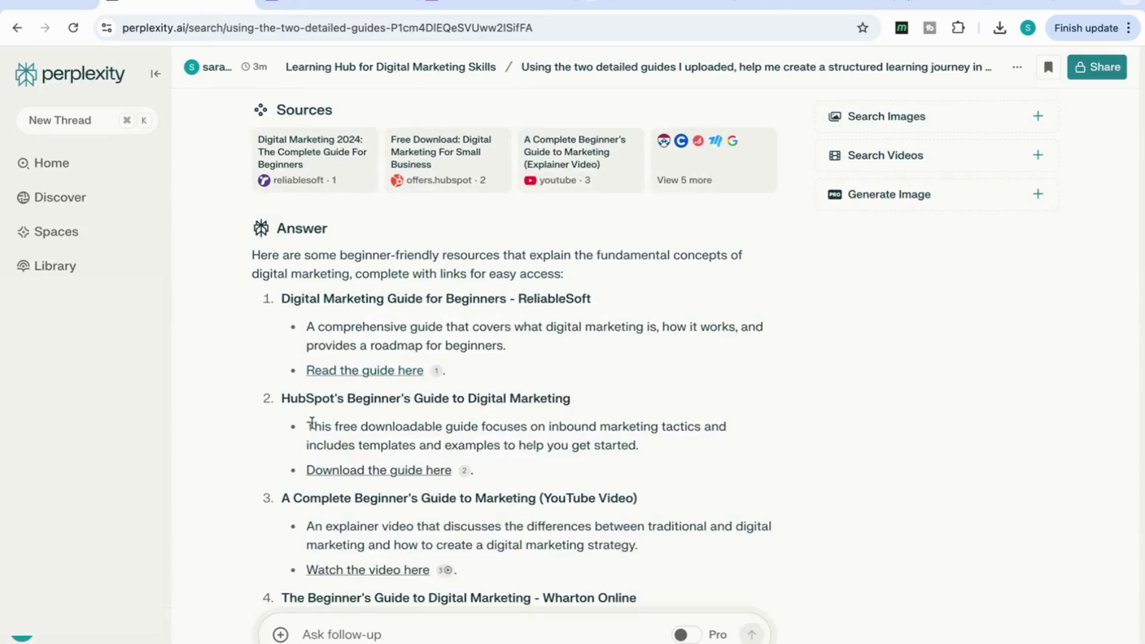
pyautogui.scroll(-2, 521, 440)
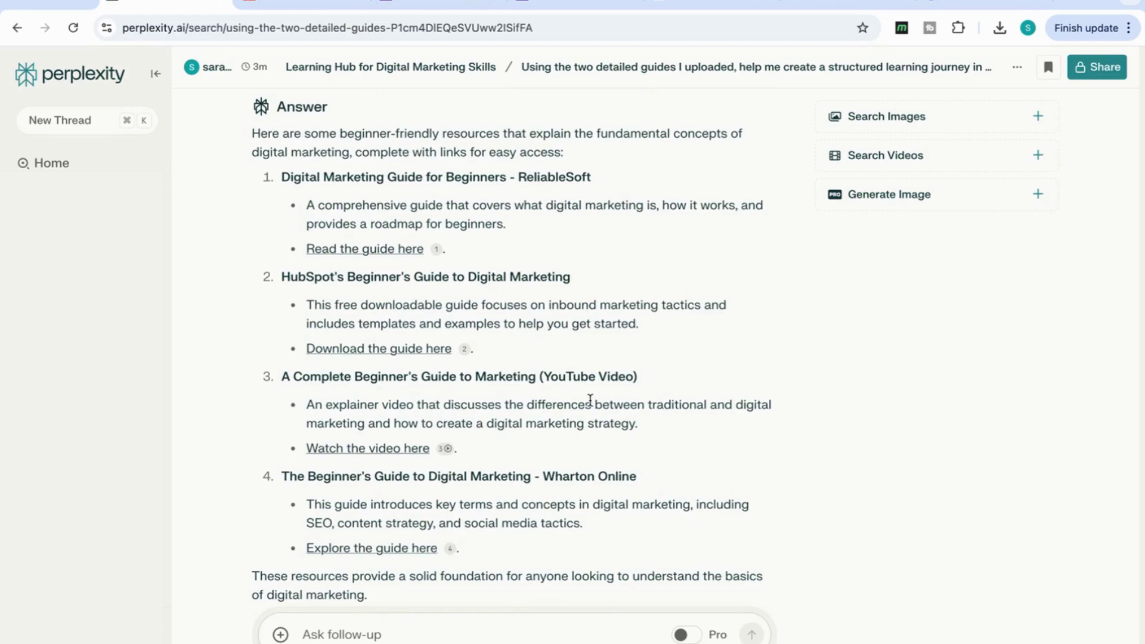
pyautogui.scroll(-2, 587, 399)
pyautogui.scroll(9, 573, 430)
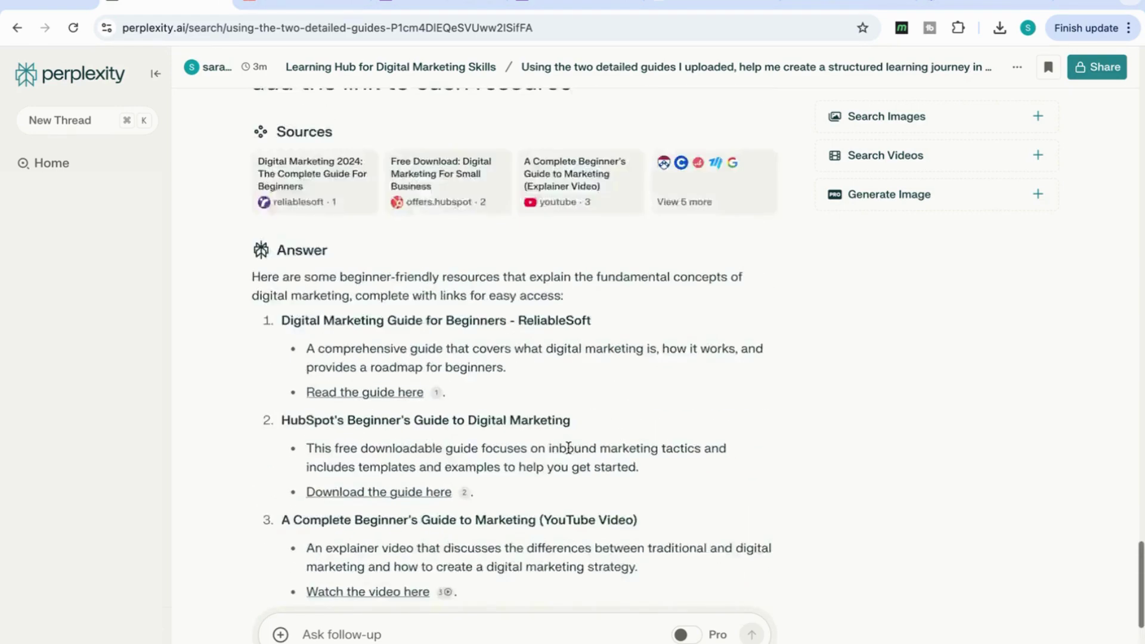
pyautogui.scroll(-7, 568, 446)
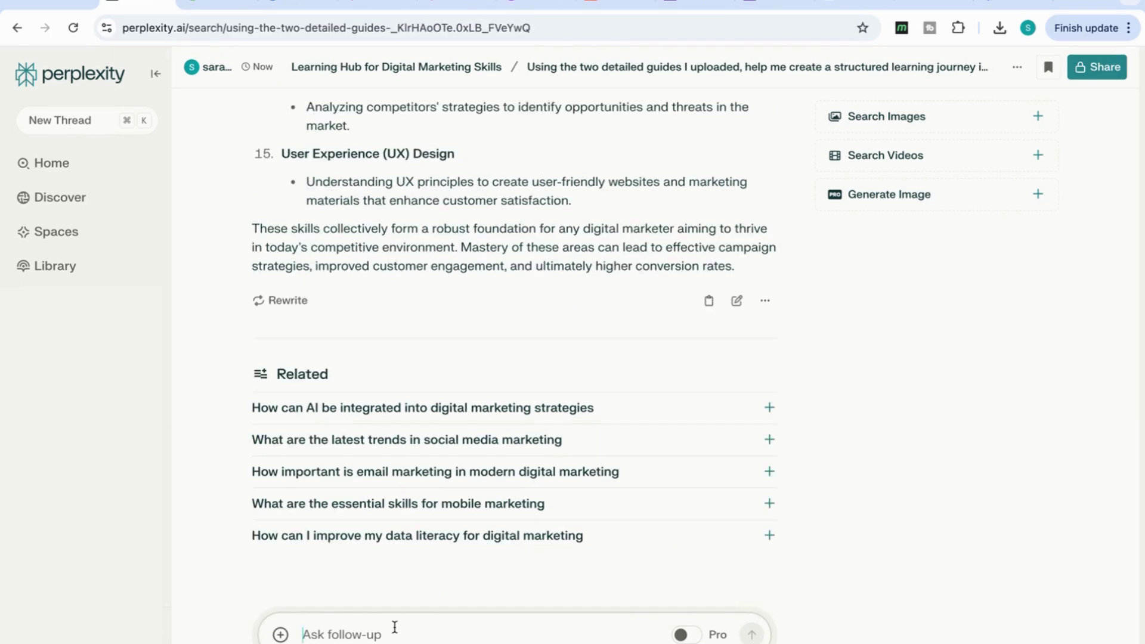
# Step: Ask Perplexity to summarise the content in this thread and read through the summary's resources, courses, and skills sections
pyautogui.write('summarise the content in this thread')
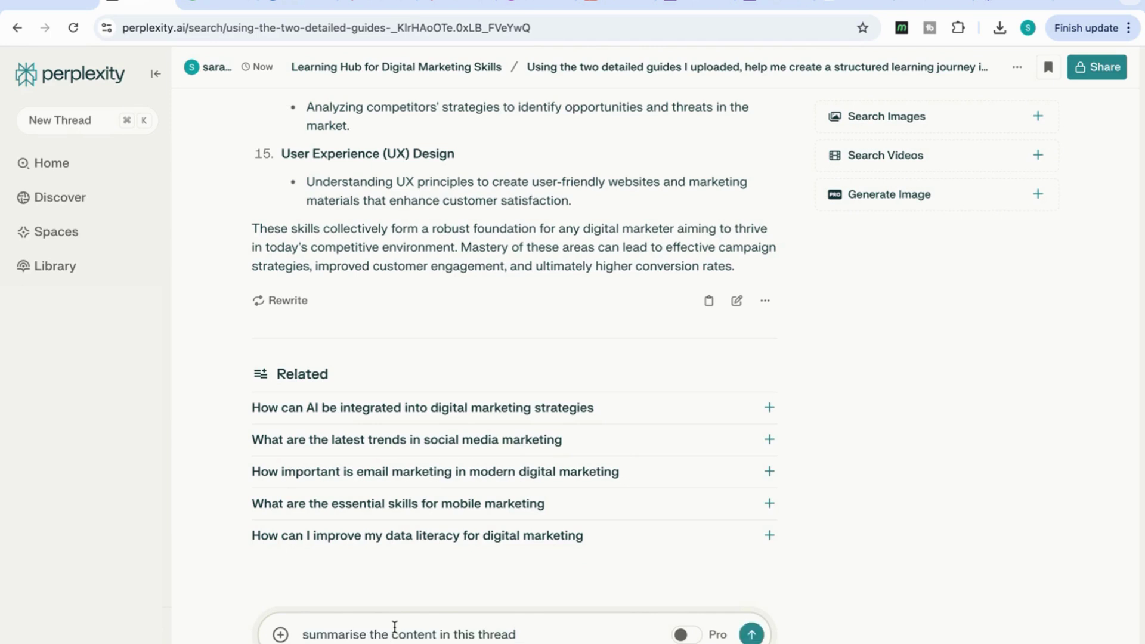
pyautogui.click(752, 636)
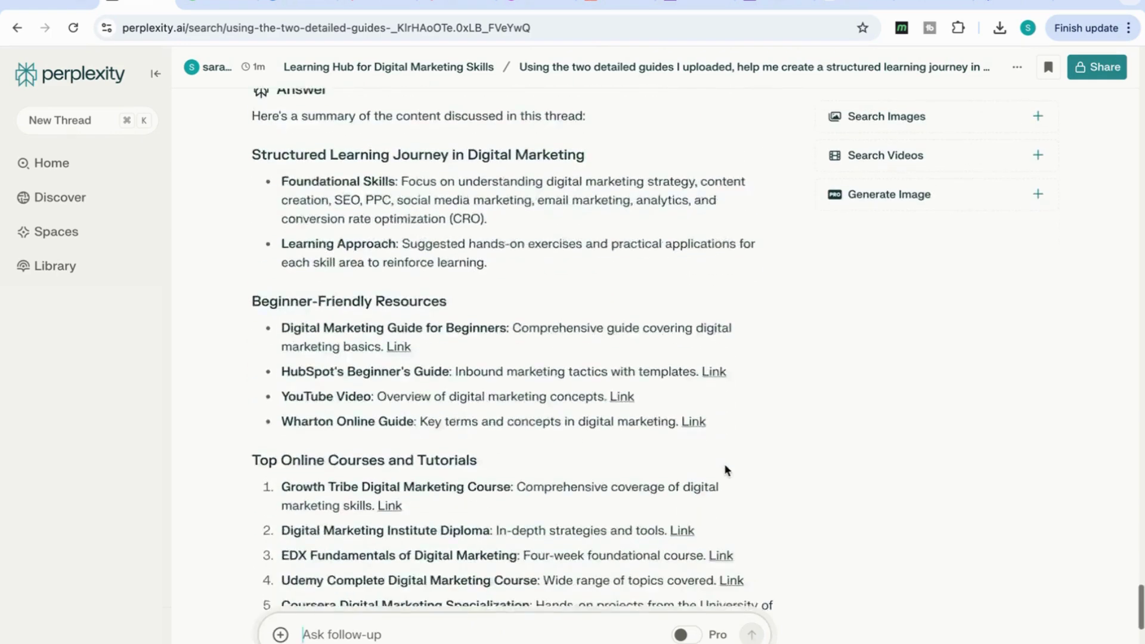
pyautogui.scroll(2, 641, 364)
pyautogui.scroll(-3, 554, 226)
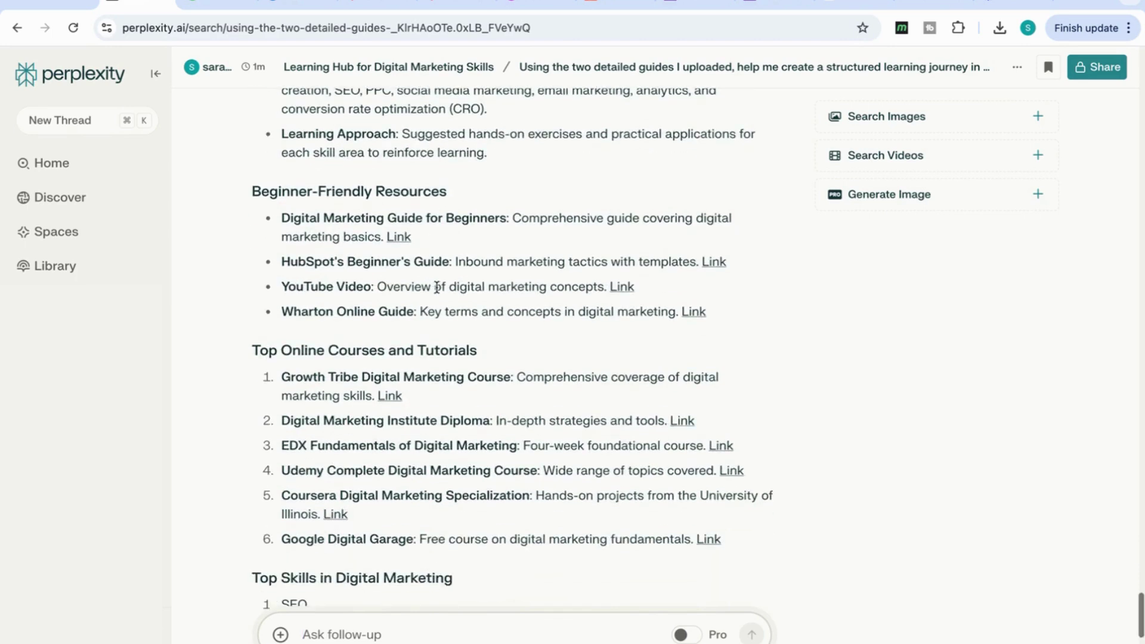
pyautogui.scroll(-3, 424, 280)
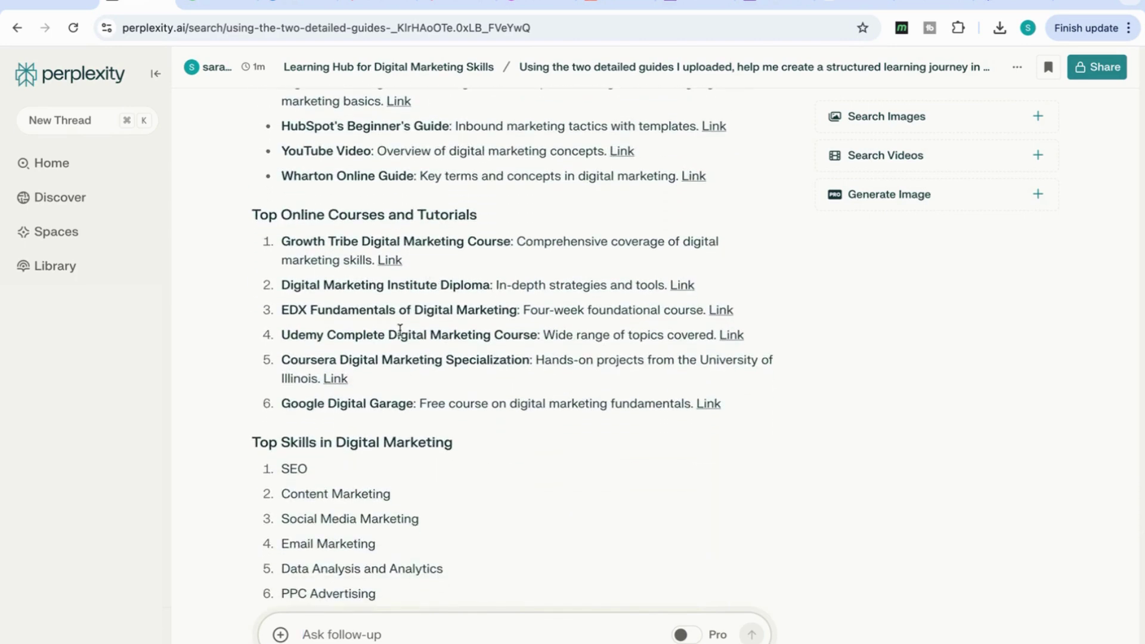
pyautogui.scroll(-3, 399, 330)
pyautogui.scroll(-6, 374, 459)
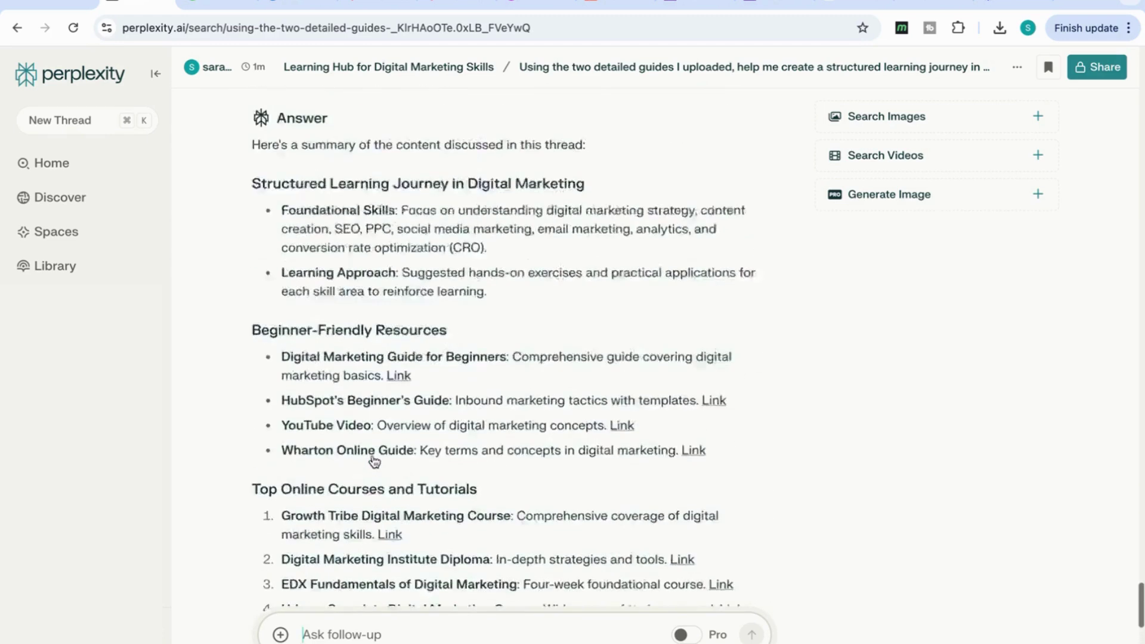
pyautogui.scroll(2, 374, 461)
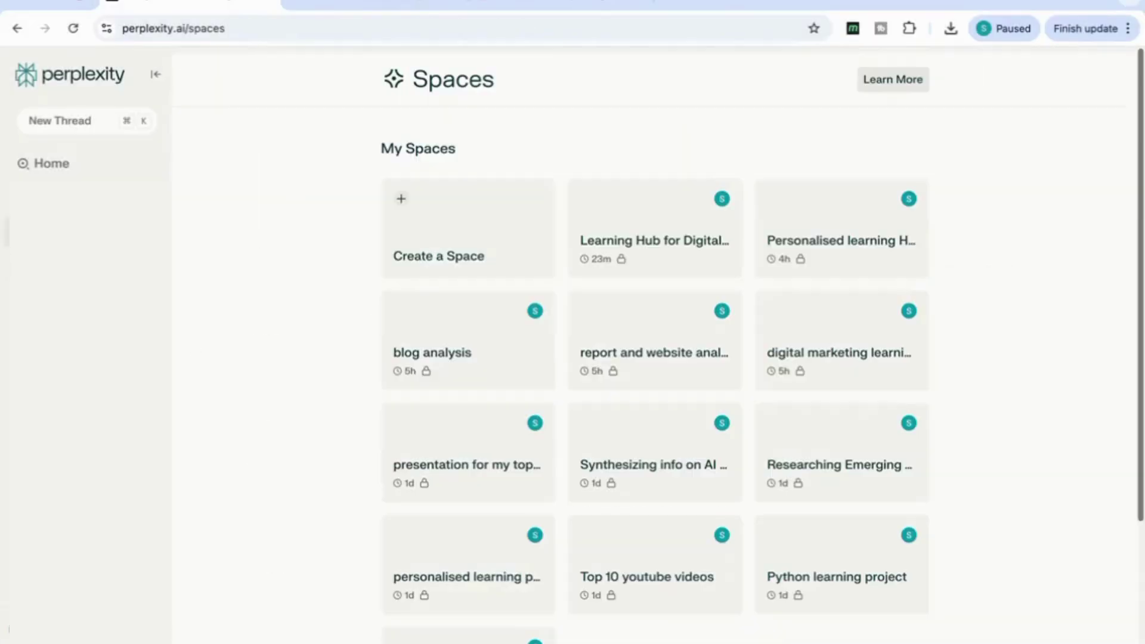
# Step: Start a new space with the title "Analysing youtube videos -public speaking"
pyautogui.click(440, 251)
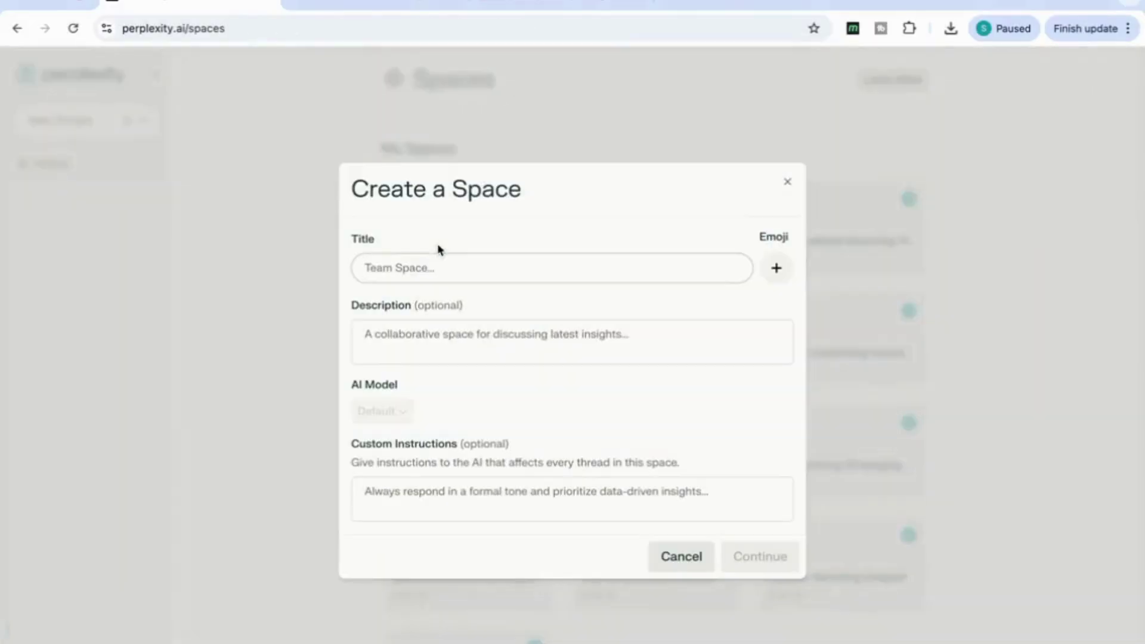
pyautogui.write('A')
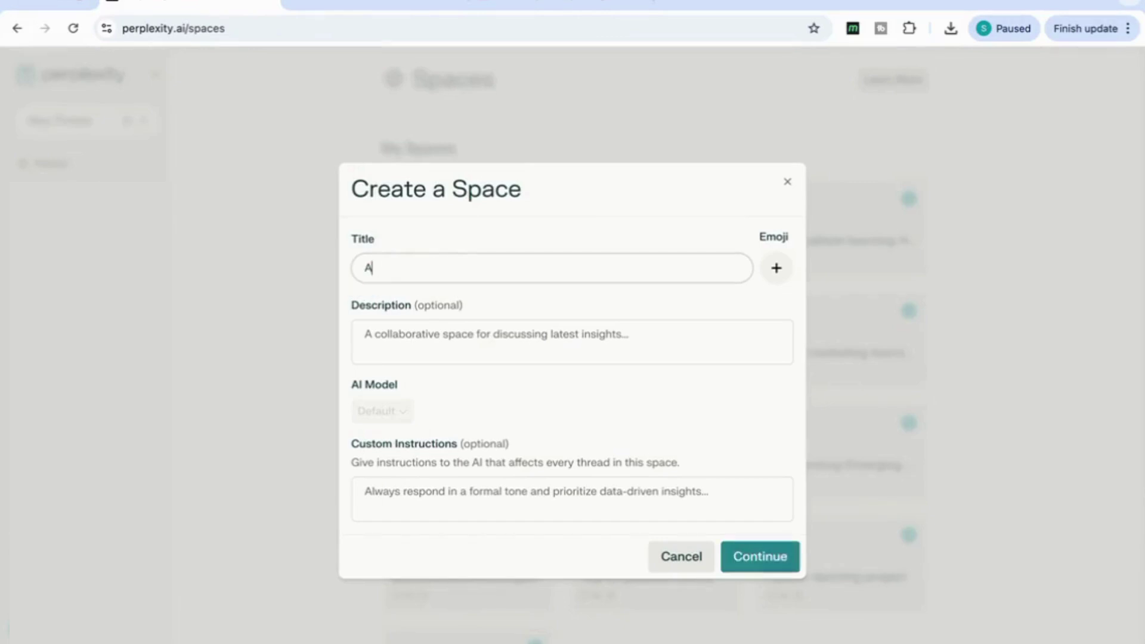
pyautogui.write('nalysing youtube vide')
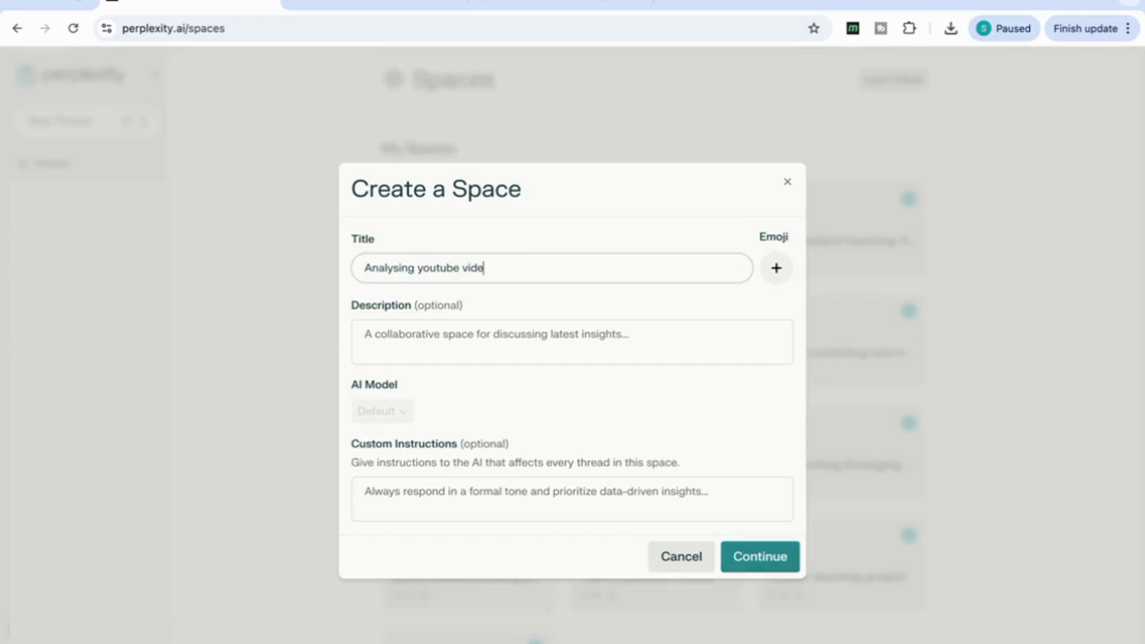
pyautogui.write('os ')
pyautogui.write('-public')
pyautogui.write(' spac')
pyautogui.write('aking')
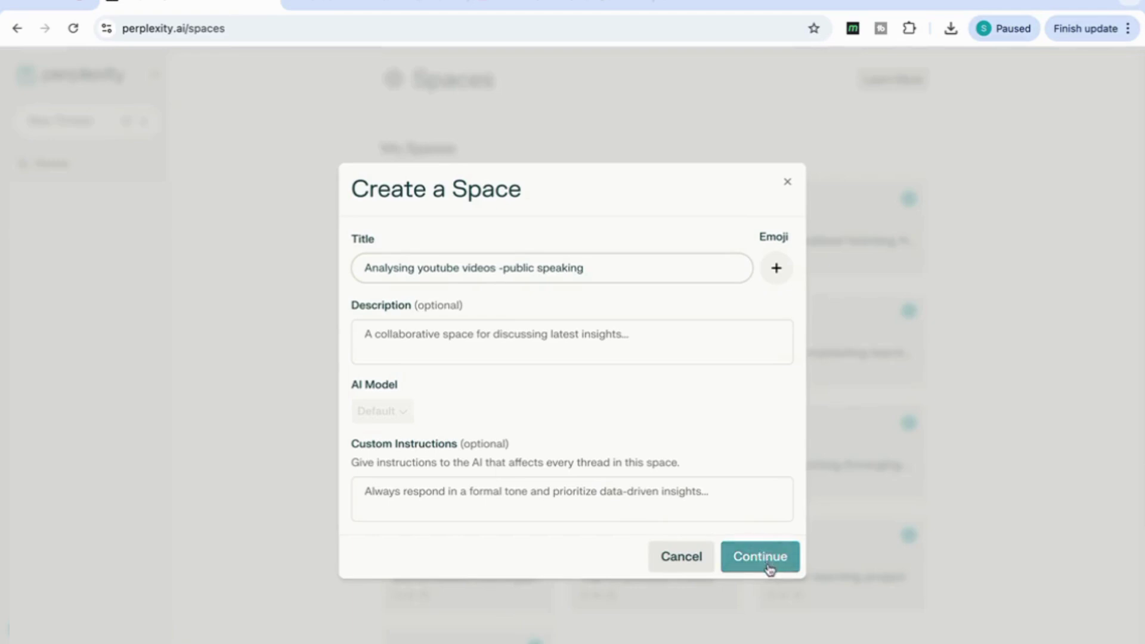
# Step: Give the space the custom instructions "summarise each video and provide the key takeaways" and create it
pyautogui.click(627, 498)
pyautogui.write('sum')
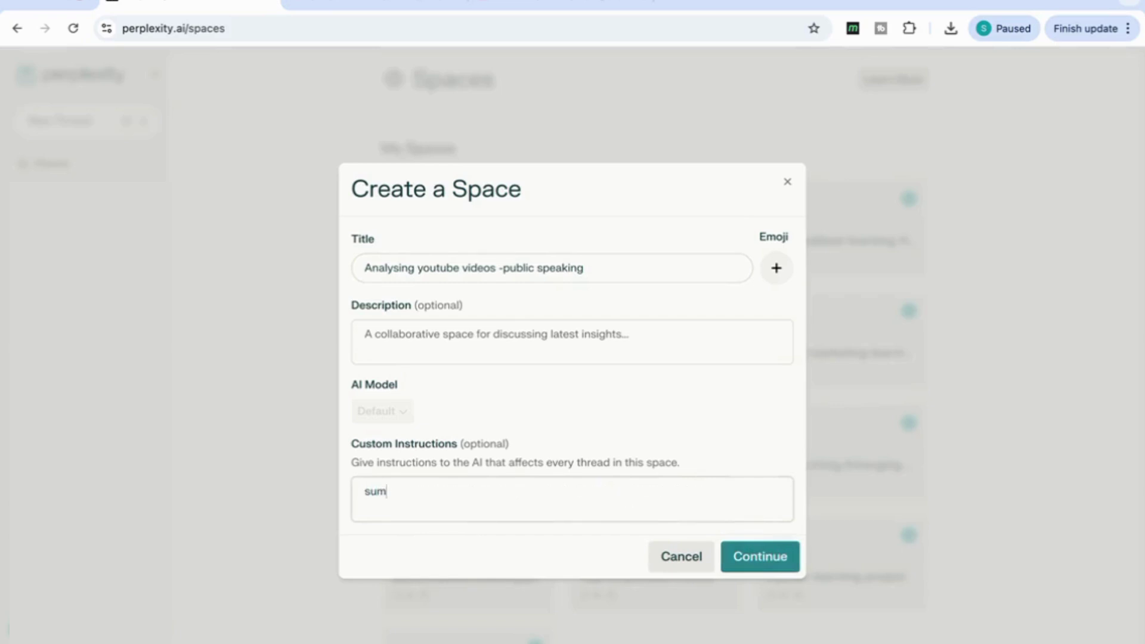
pyautogui.write('marise each video and p')
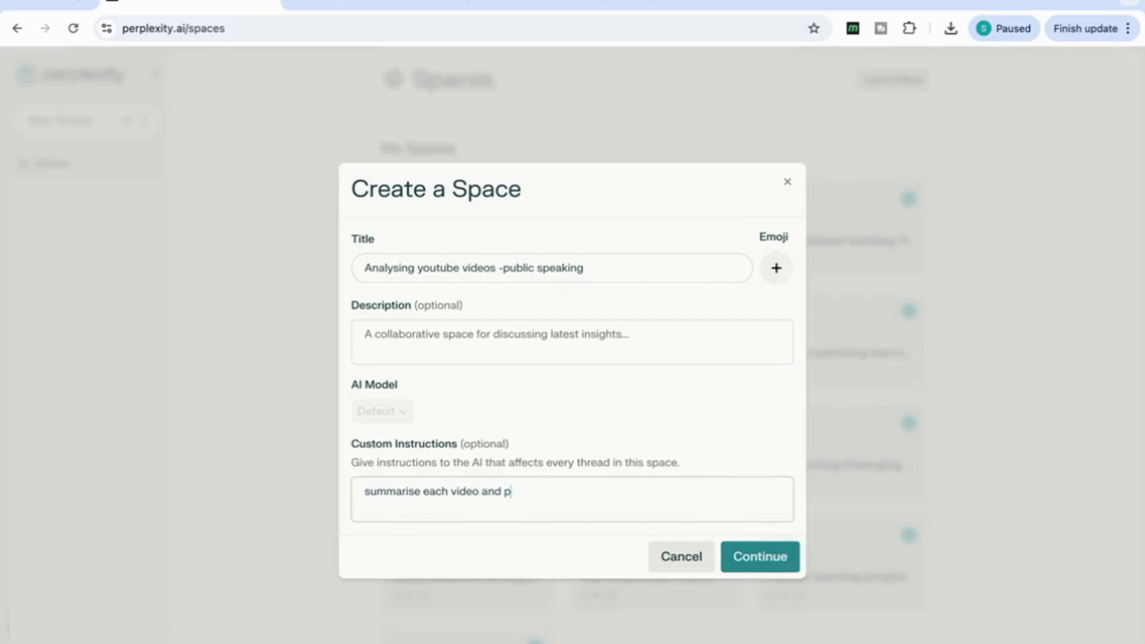
pyautogui.write('rovide the key takeaways')
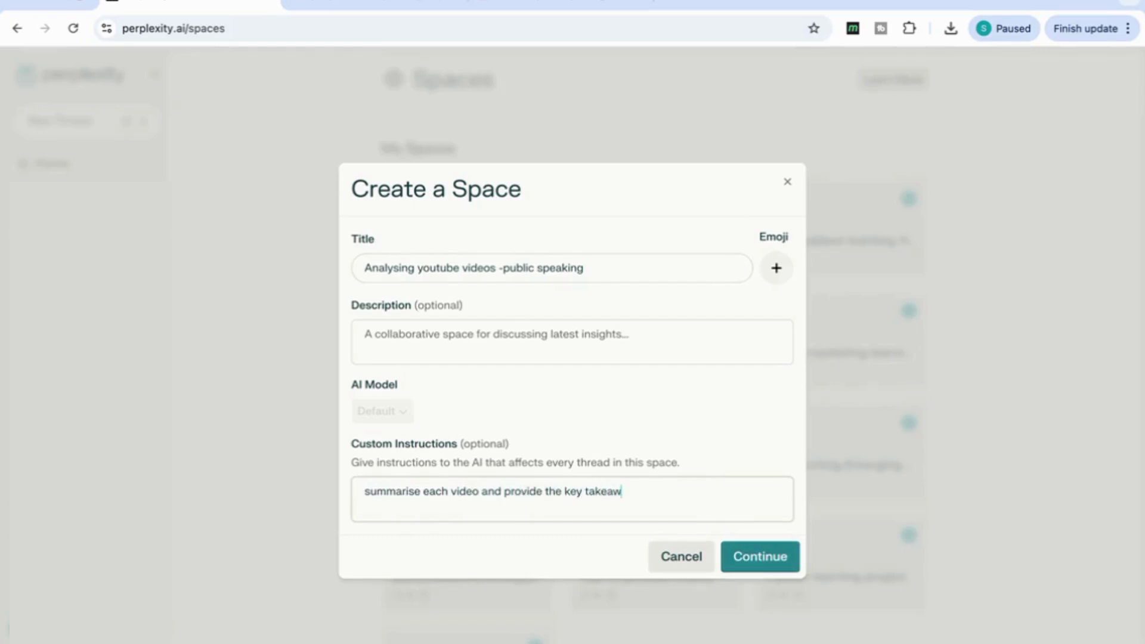
pyautogui.click(765, 569)
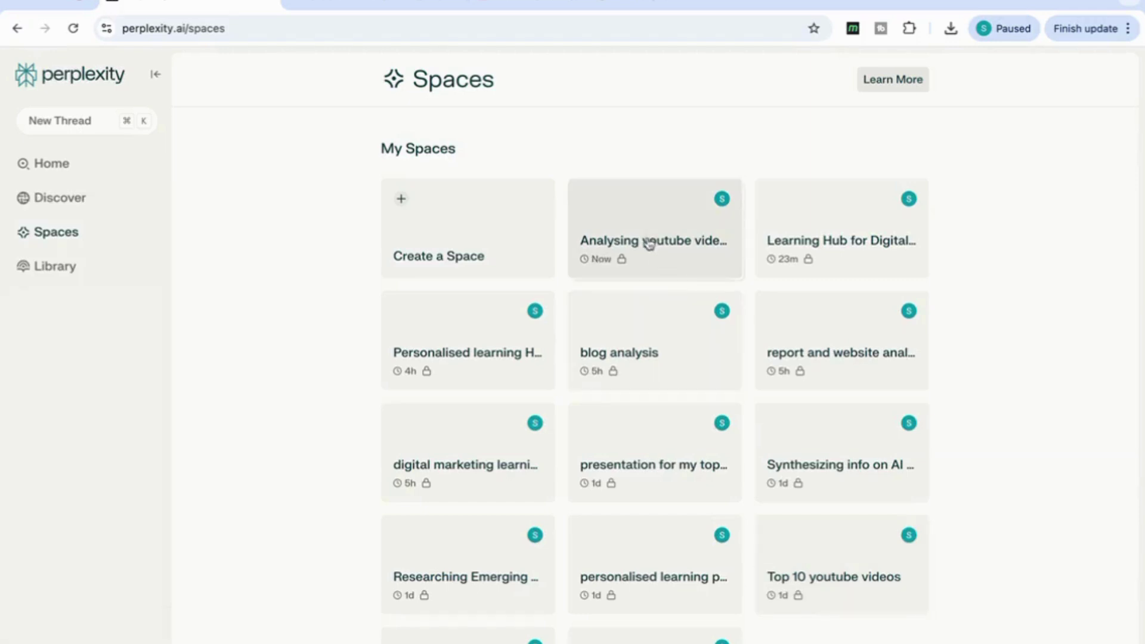
# Step: In the new space, start a thread summarizing main topic, key points, top takeaways, and skills of four linked videos, browsing YouTube's effective public speaking results
pyautogui.click(652, 248)
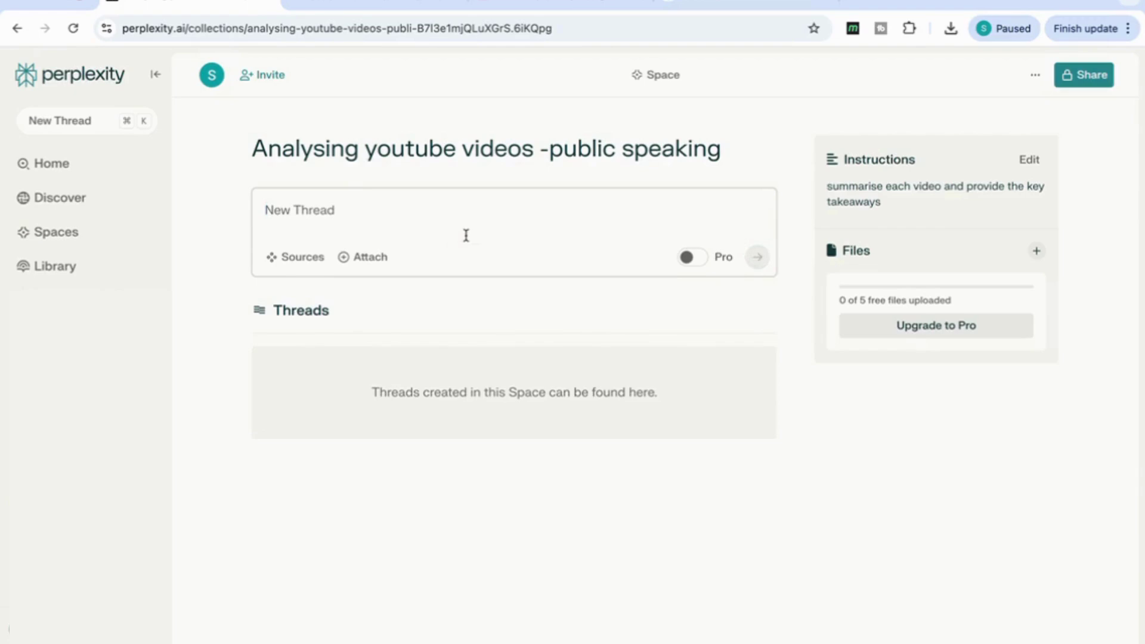
pyautogui.write('Analyze the YouTube videos linked below and summarize the main topic, key points, top takeaways, and skills highlighted in concise sections.')
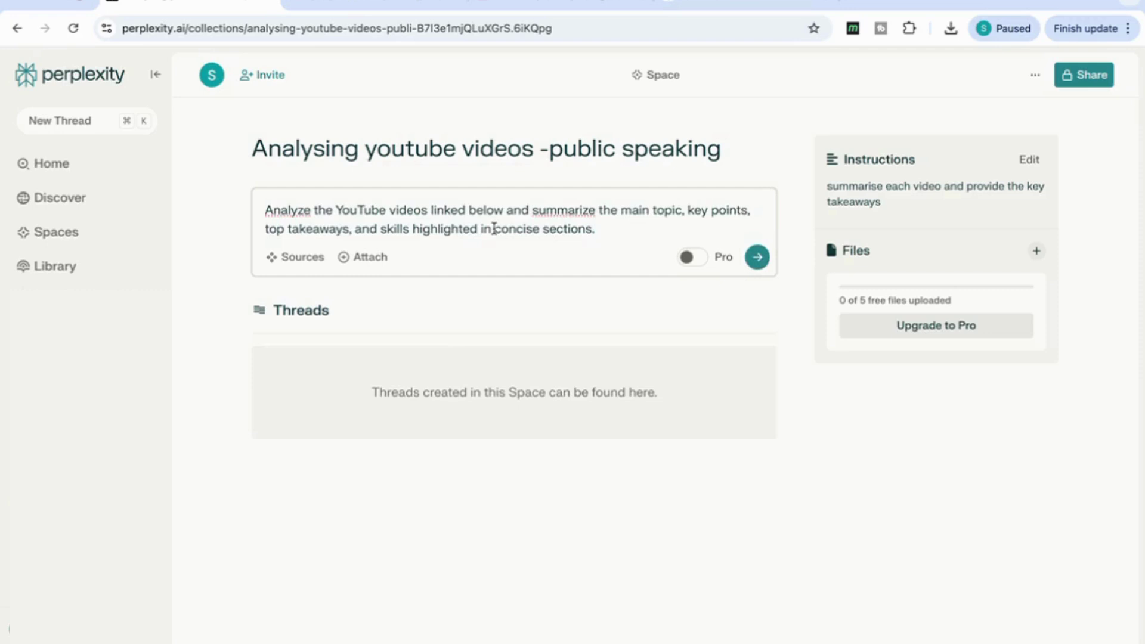
pyautogui.click(557, 5)
pyautogui.scroll(13, 594, 344)
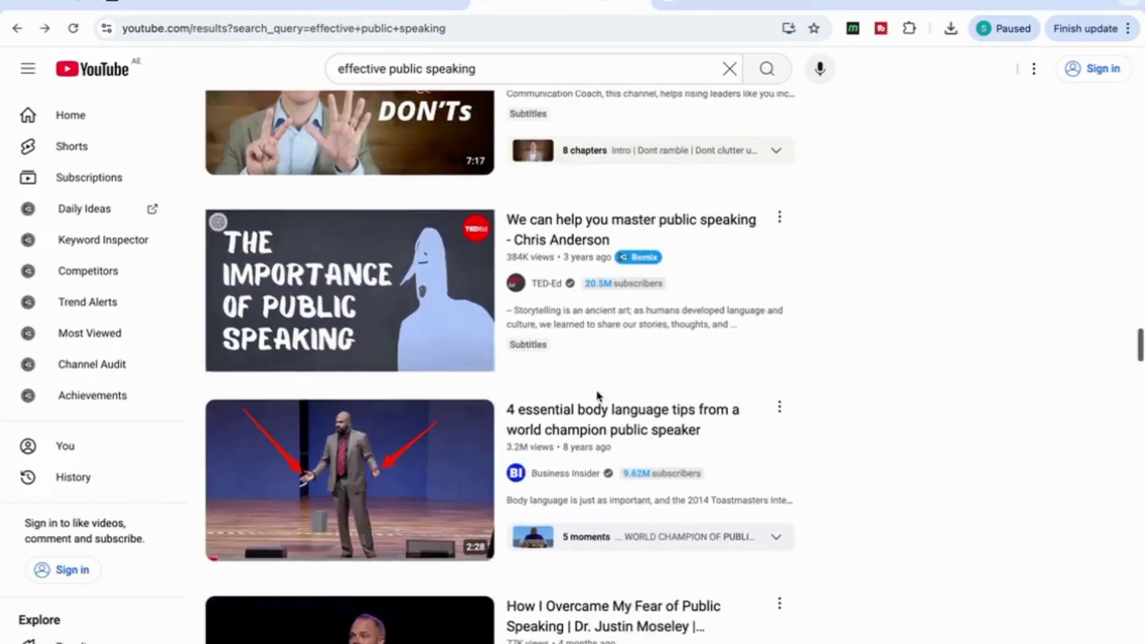
pyautogui.scroll(-10, 598, 433)
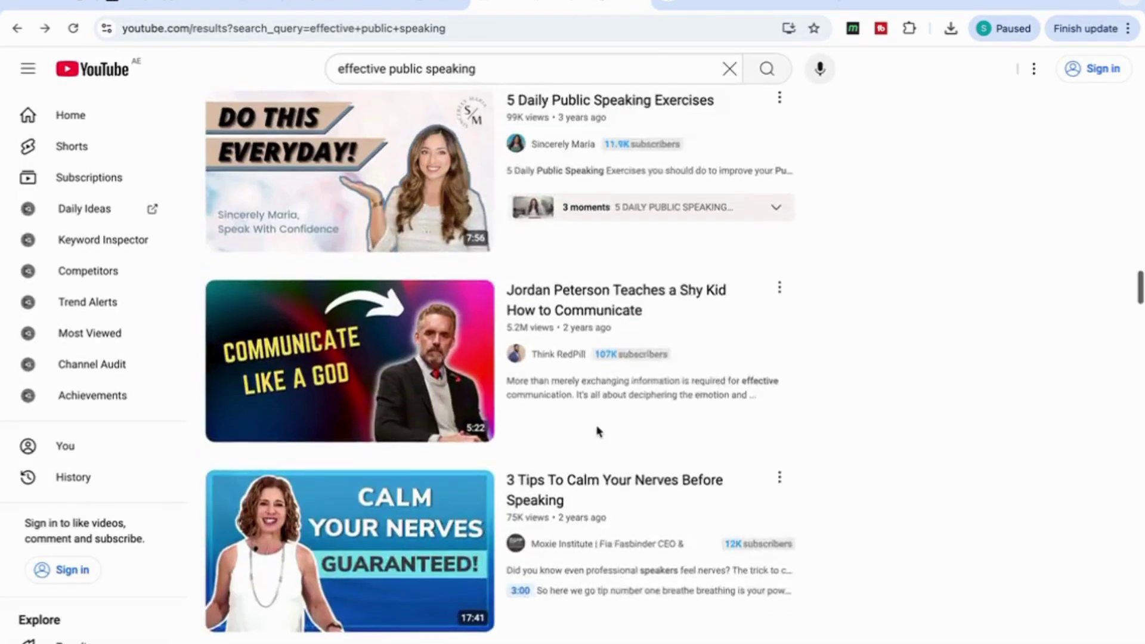
pyautogui.scroll(4, 598, 433)
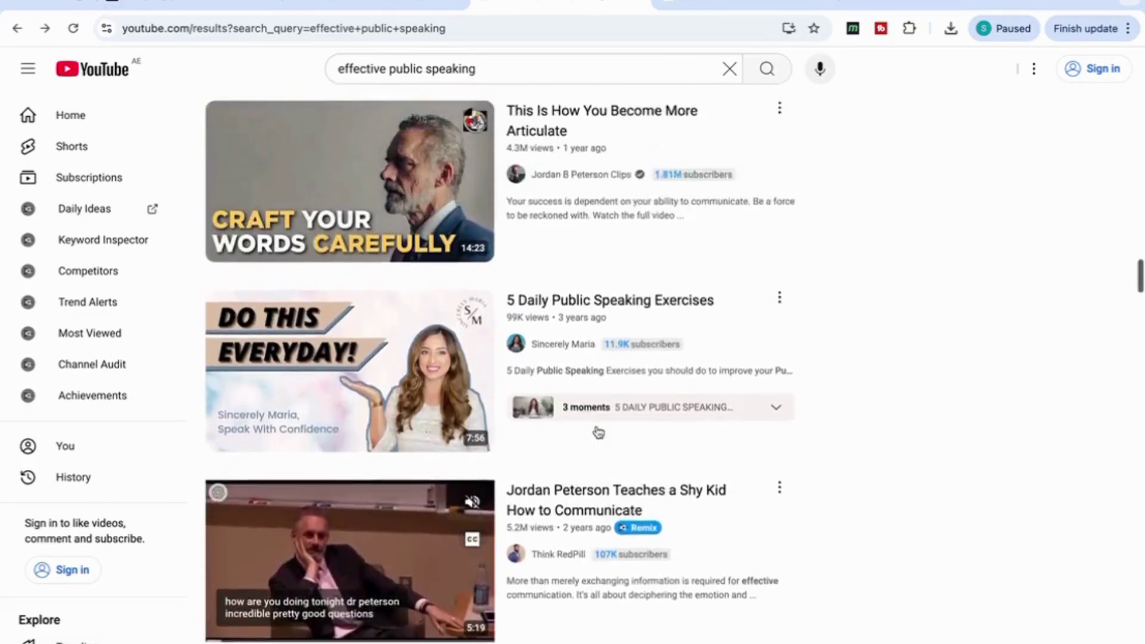
pyautogui.scroll(-15, 599, 432)
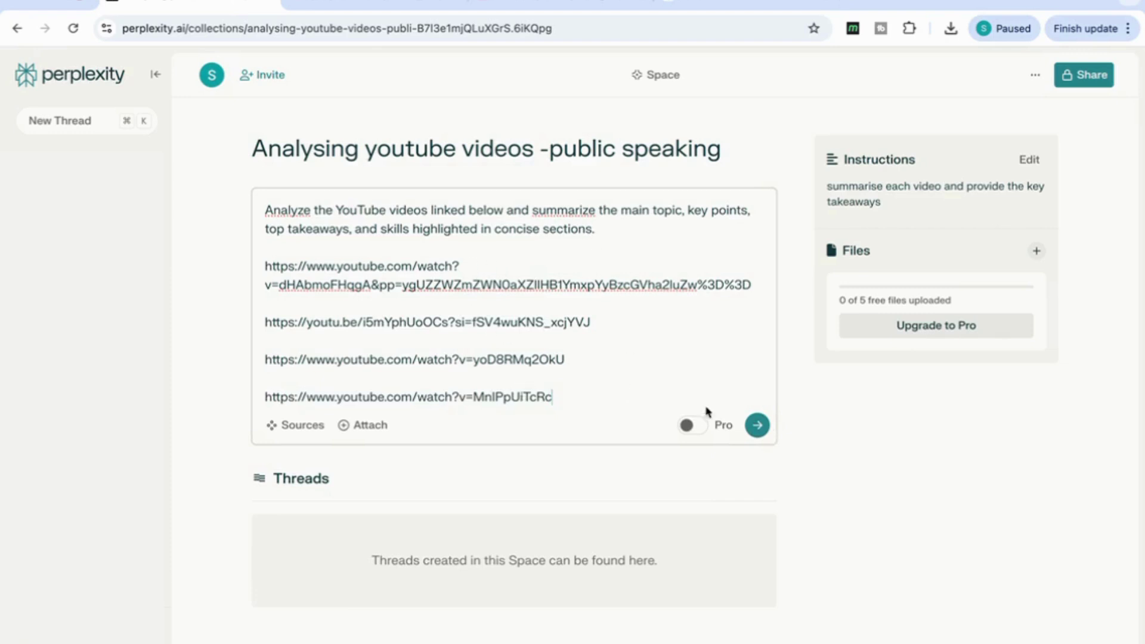
pyautogui.click(757, 426)
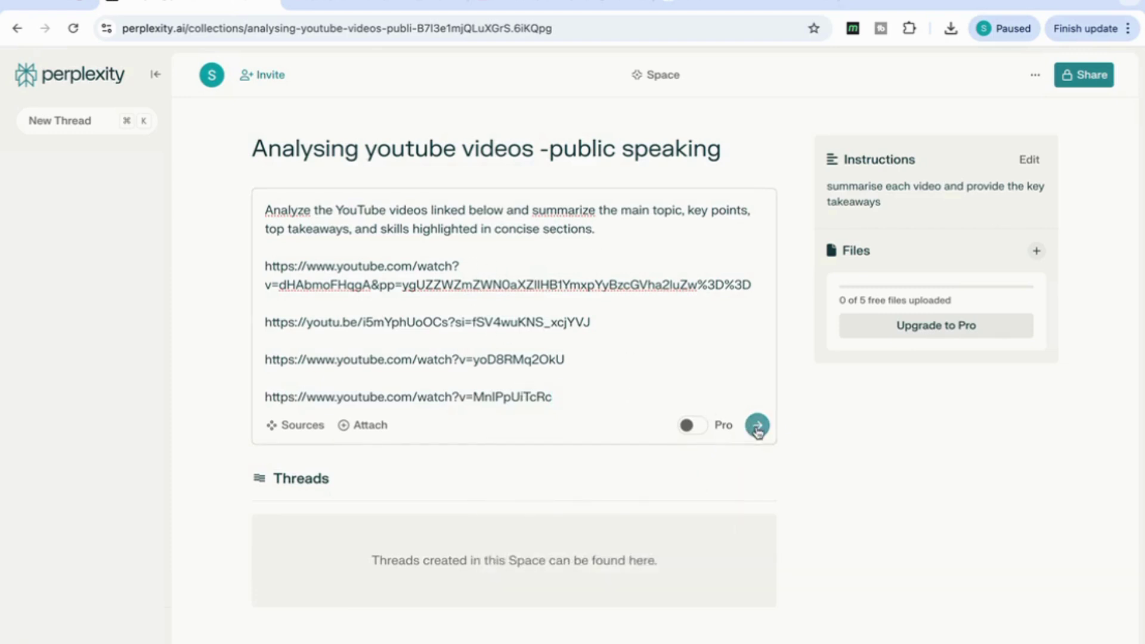
# Step: Read through the generated analysis of the four public speaking videos, covering each one's main topic, key points, top takeaways, and skills
pyautogui.scroll(-5, 734, 431)
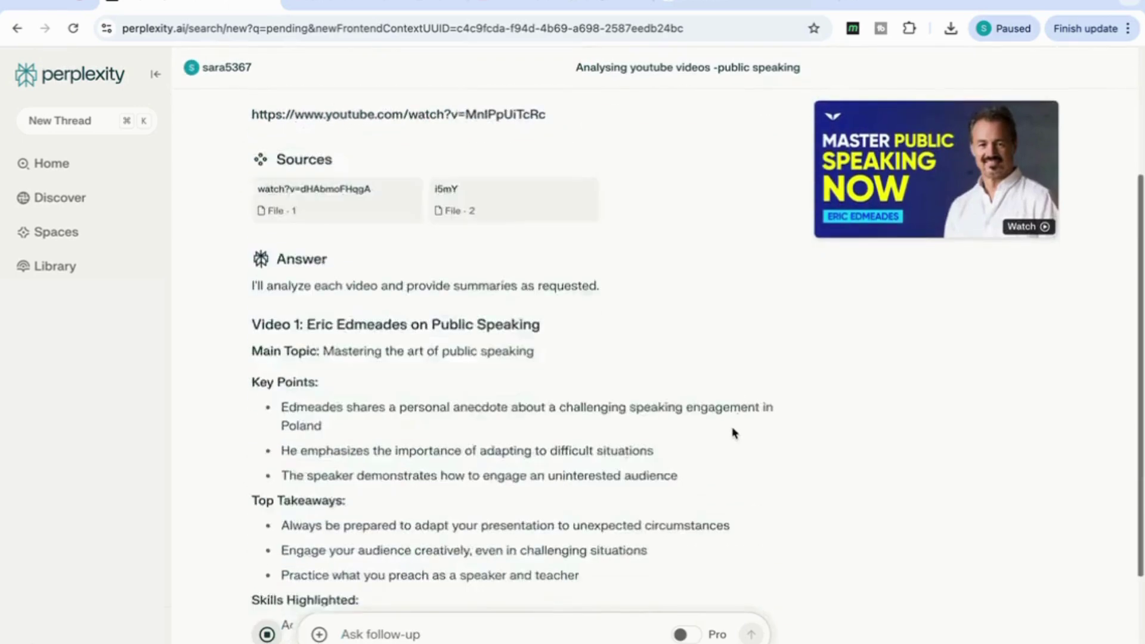
pyautogui.scroll(-2, 733, 432)
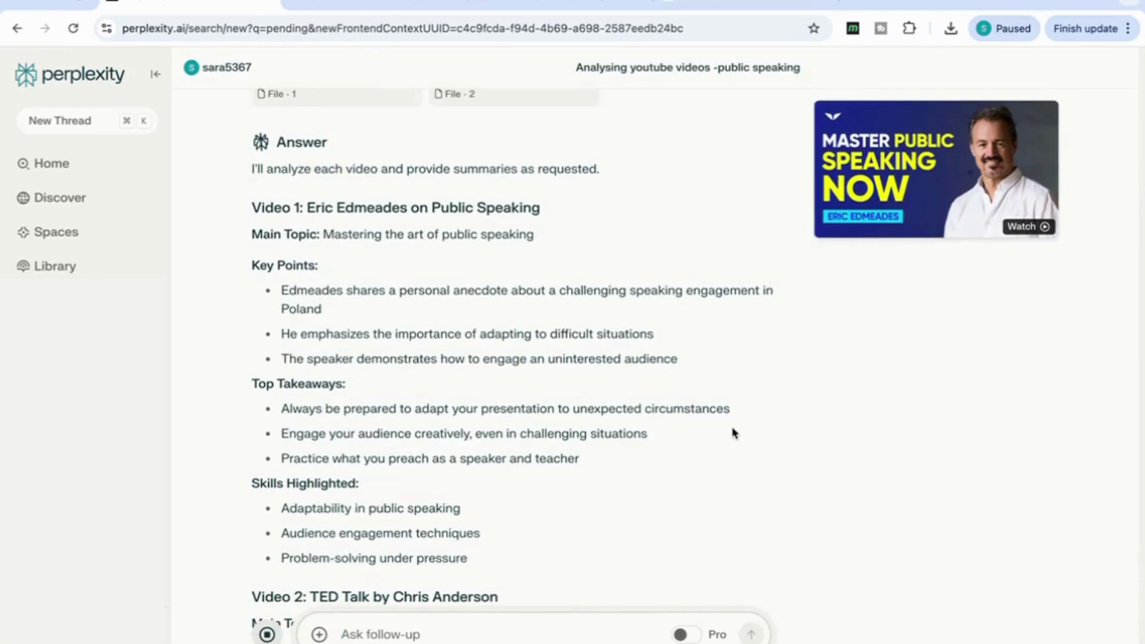
pyautogui.scroll(-2, 578, 346)
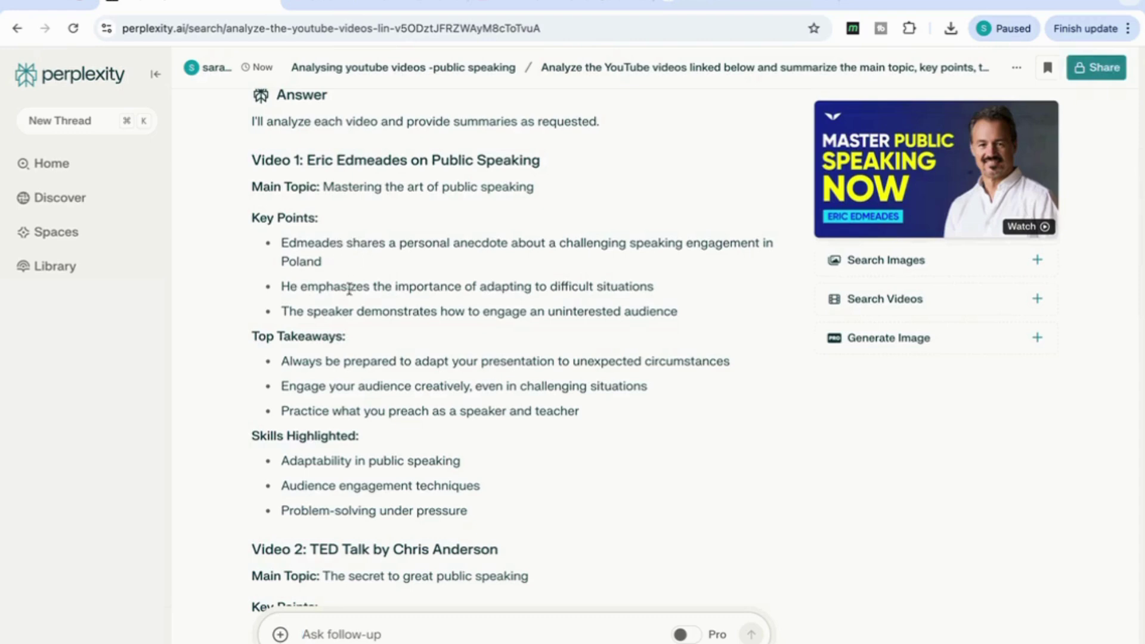
pyautogui.scroll(-3, 350, 289)
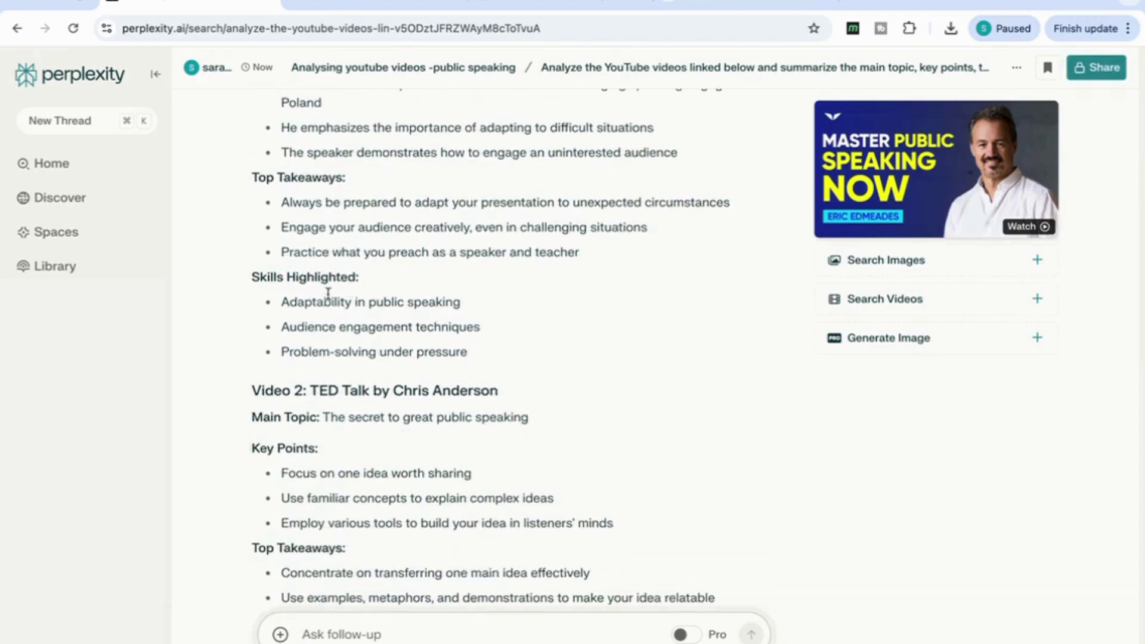
pyautogui.scroll(-5, 328, 294)
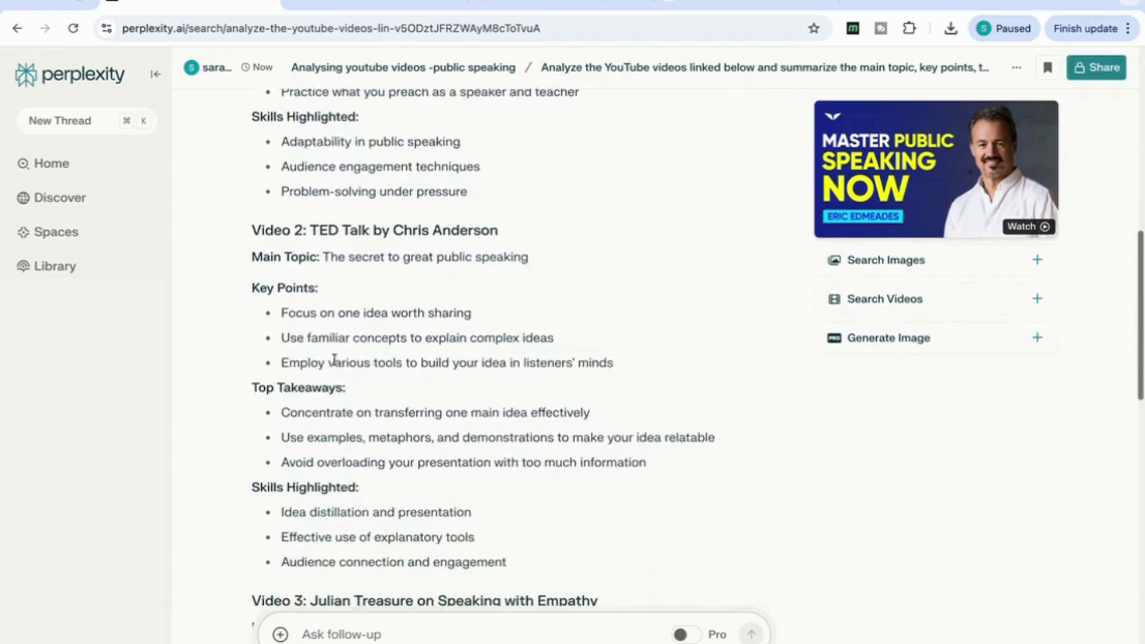
pyautogui.scroll(-10, 344, 440)
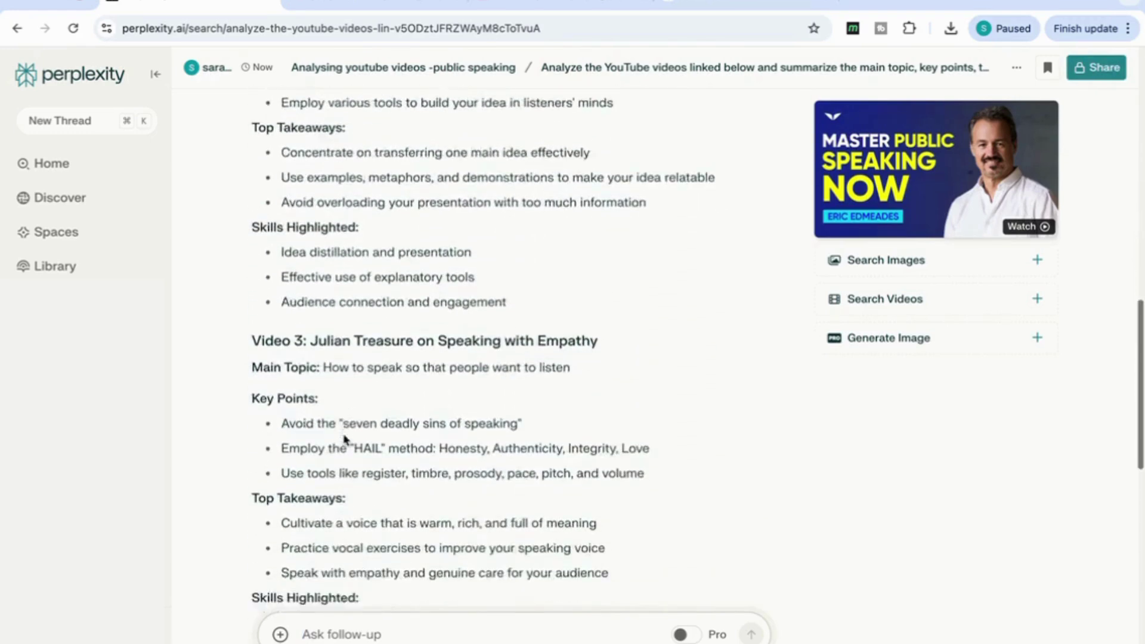
pyautogui.scroll(-8, 345, 439)
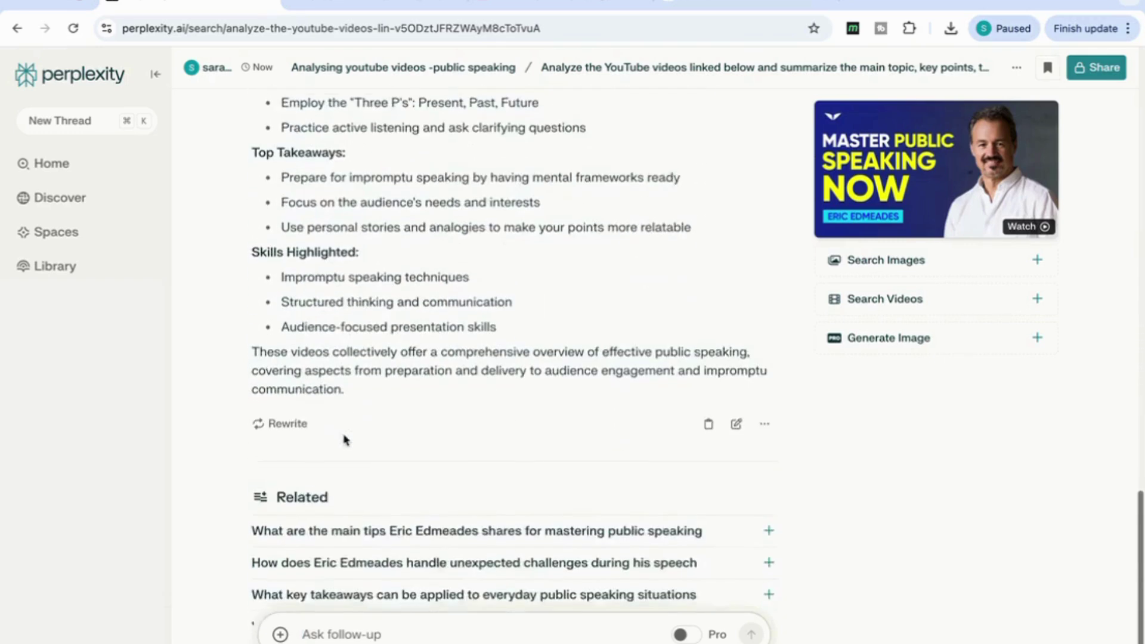
pyautogui.scroll(2, 262, 590)
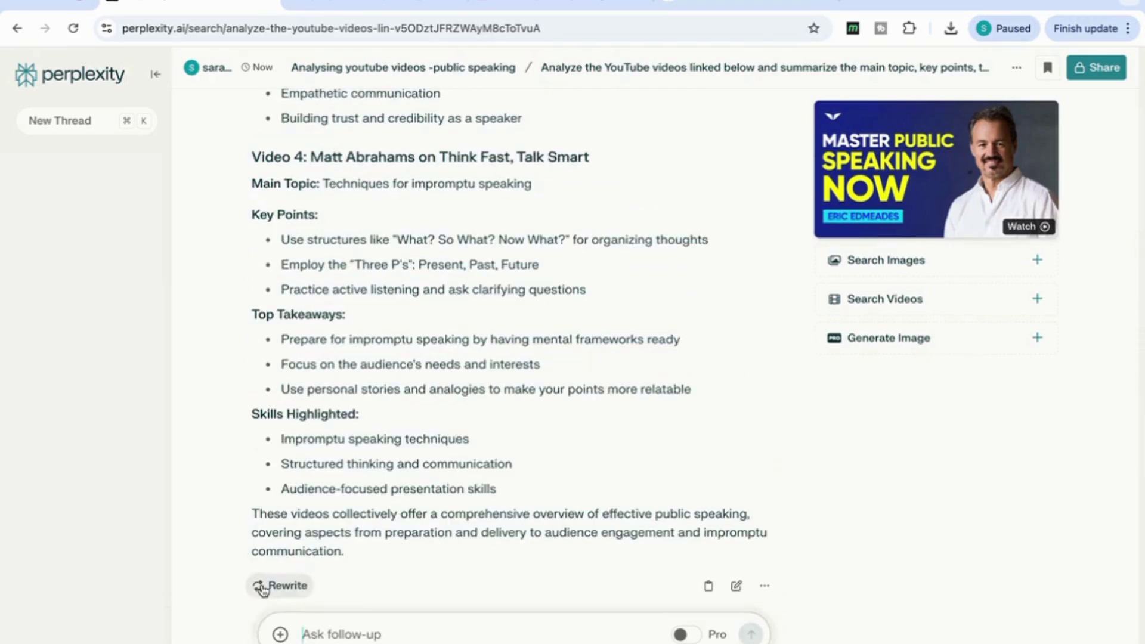
# Step: Ask the follow-up "summarise the main points from the thread above and provide me with a list of actionable skills to practice" and read the answer
pyautogui.click(326, 630)
pyautogui.write('summarise the main points and provide me with a list of actionable skills to practice')
pyautogui.write('from the thread above and provide me with a list of actionable skills to practice')
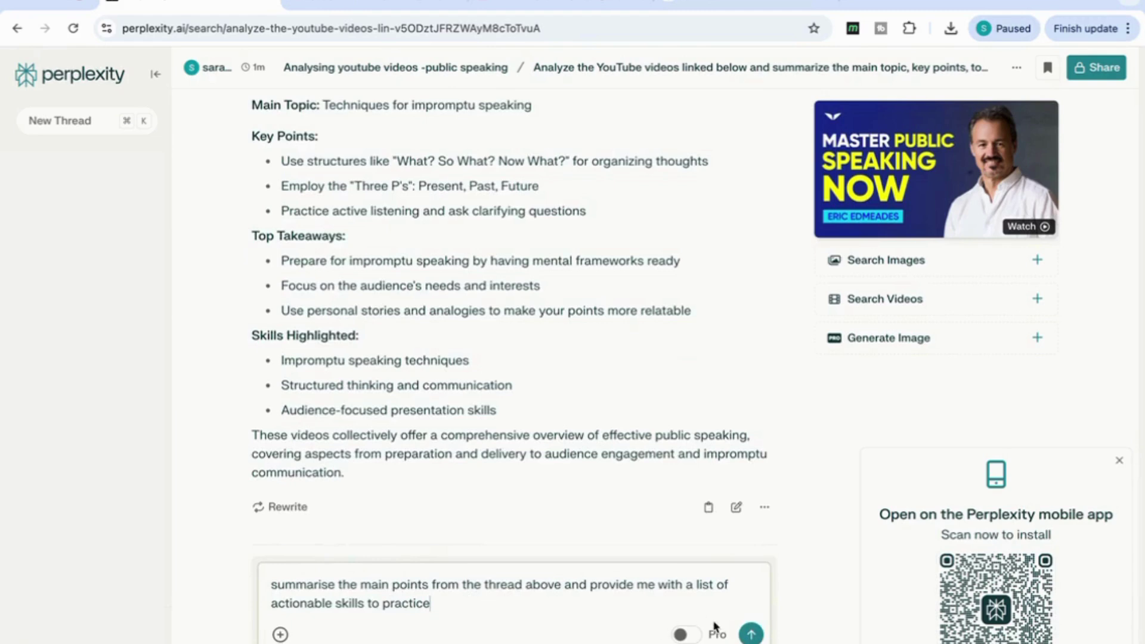
pyautogui.click(750, 634)
pyautogui.scroll(-1, 651, 476)
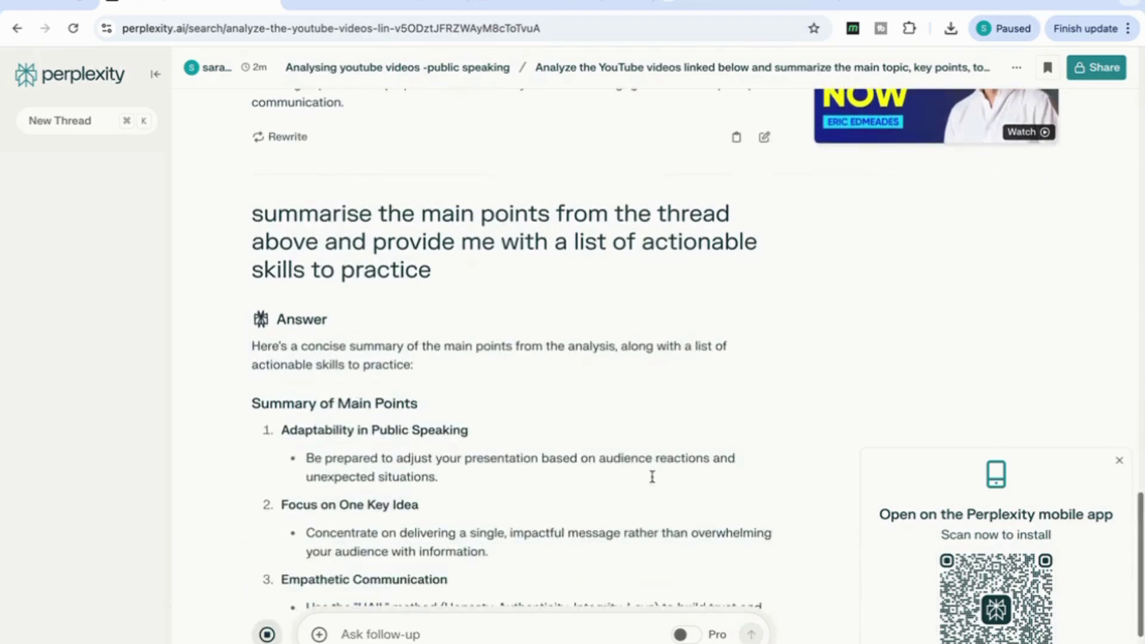
pyautogui.scroll(-5, 479, 366)
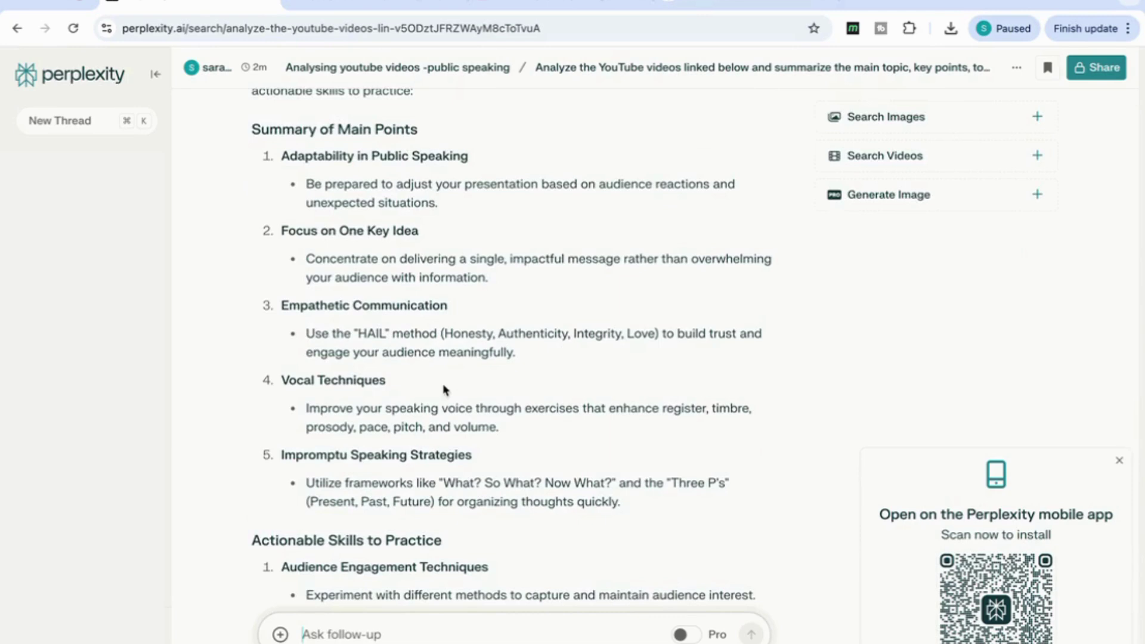
pyautogui.scroll(-8, 444, 390)
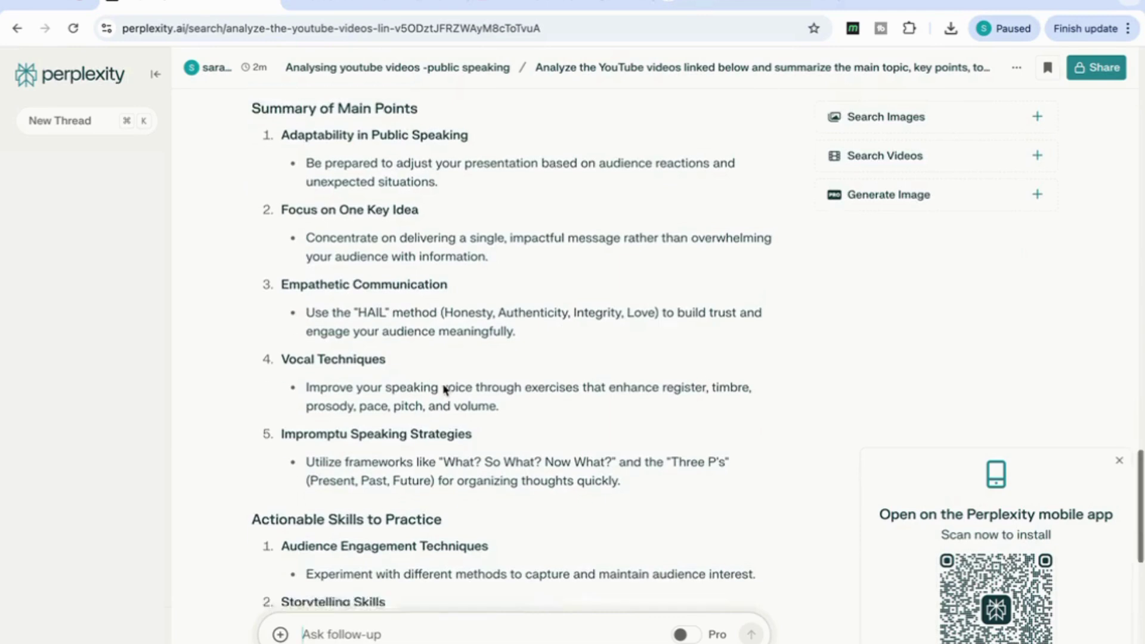
pyautogui.scroll(-2, 441, 417)
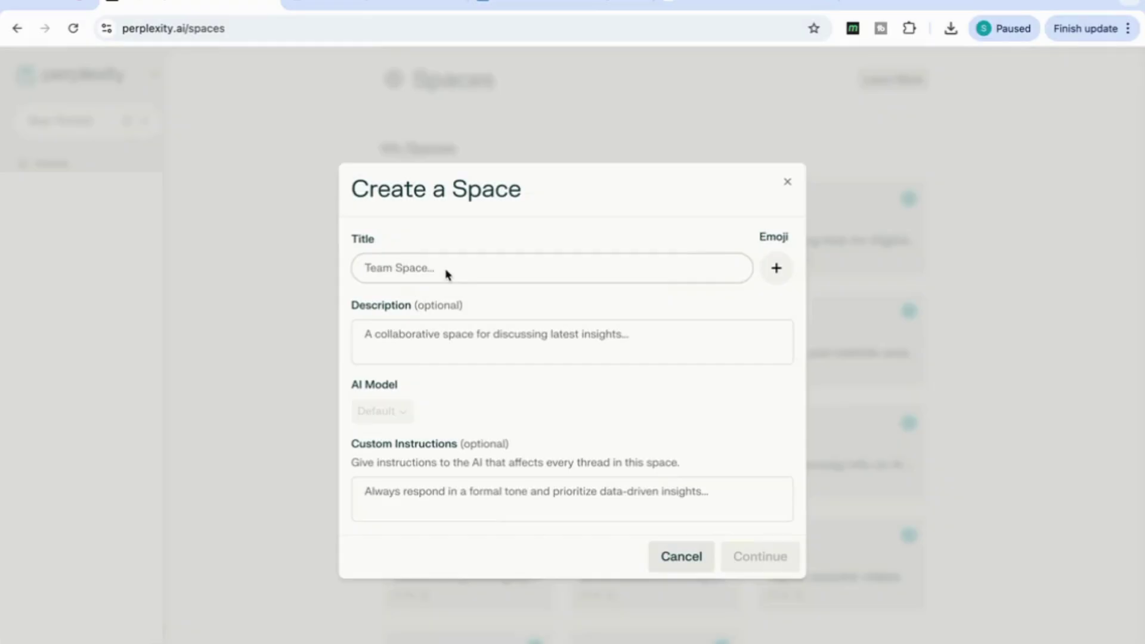
# Step: Create a space titled "Trends and innovations on AI in healthcare" with the custom instructions "always use the latest research and statistics and use credible sources"
pyautogui.write('Researching emerging trends and innovations on AI in healthcare')
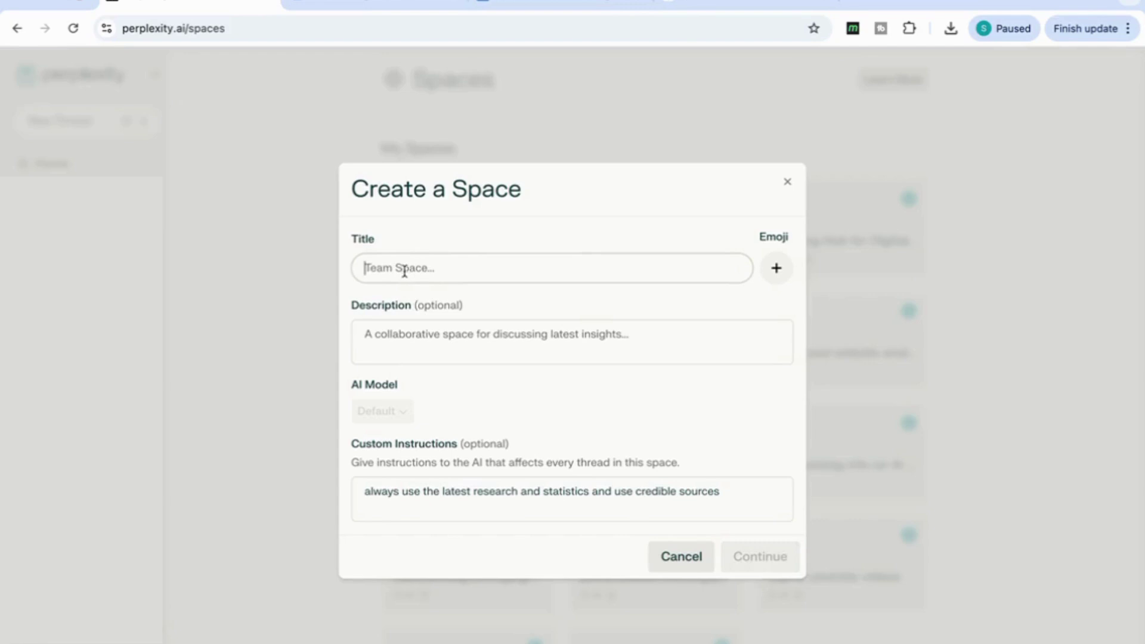
pyautogui.write('Trends and innovations on AI in healthcare')
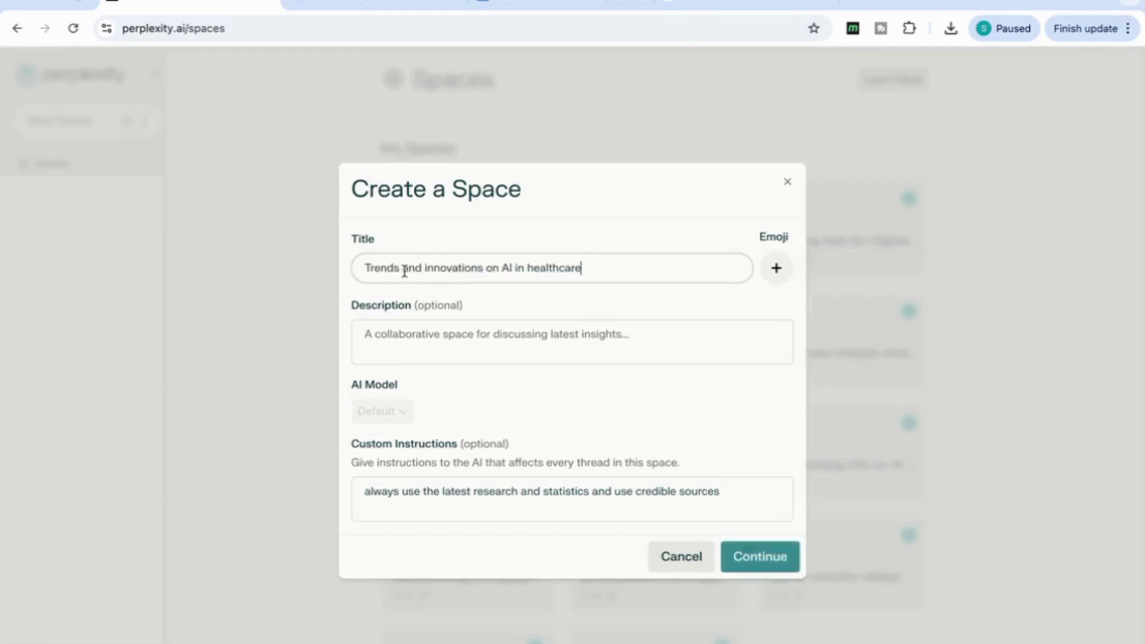
pyautogui.doubleClick(411, 492)
pyautogui.tripleClick(410, 492)
pyautogui.hotkey('ctrl', 'c')
pyautogui.press('BackSpace')
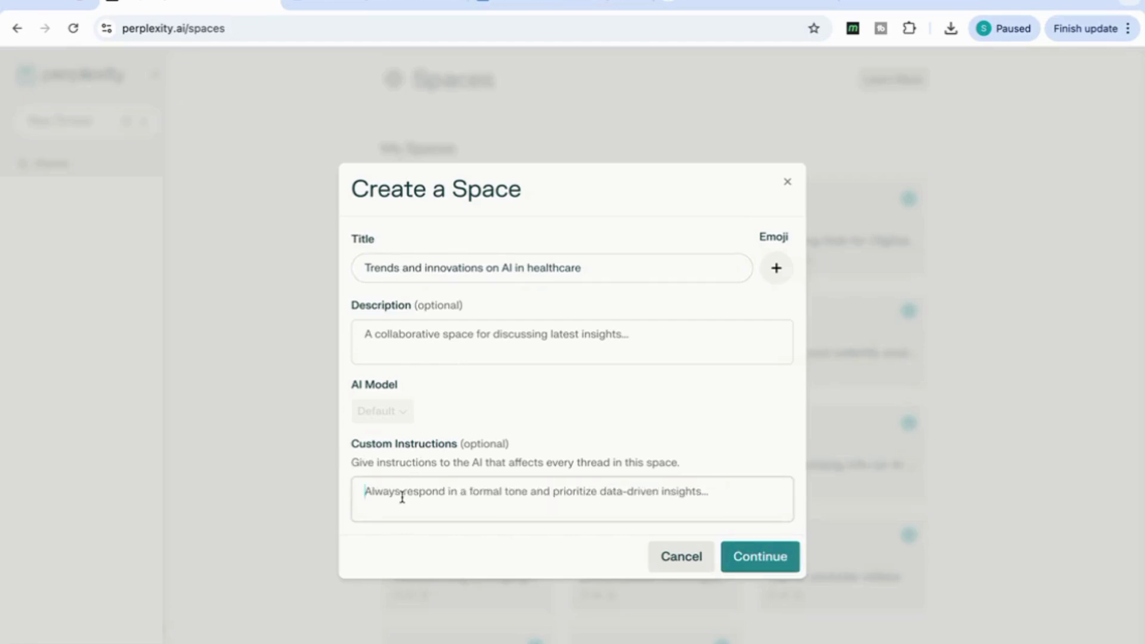
pyautogui.hotkey('ctrl', 'v')
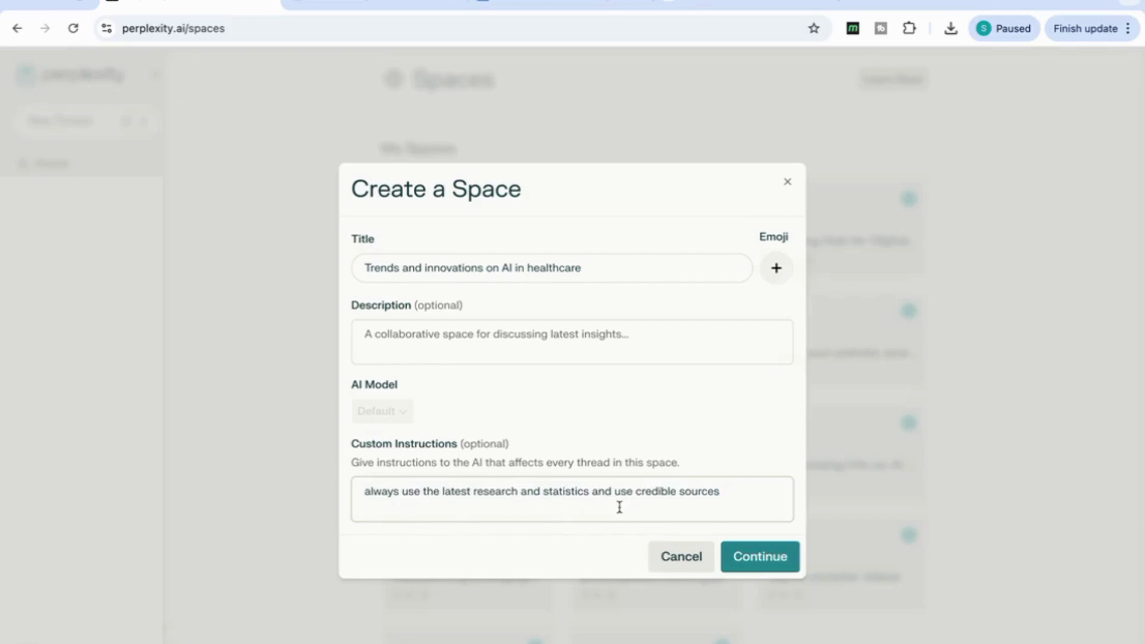
pyautogui.click(759, 564)
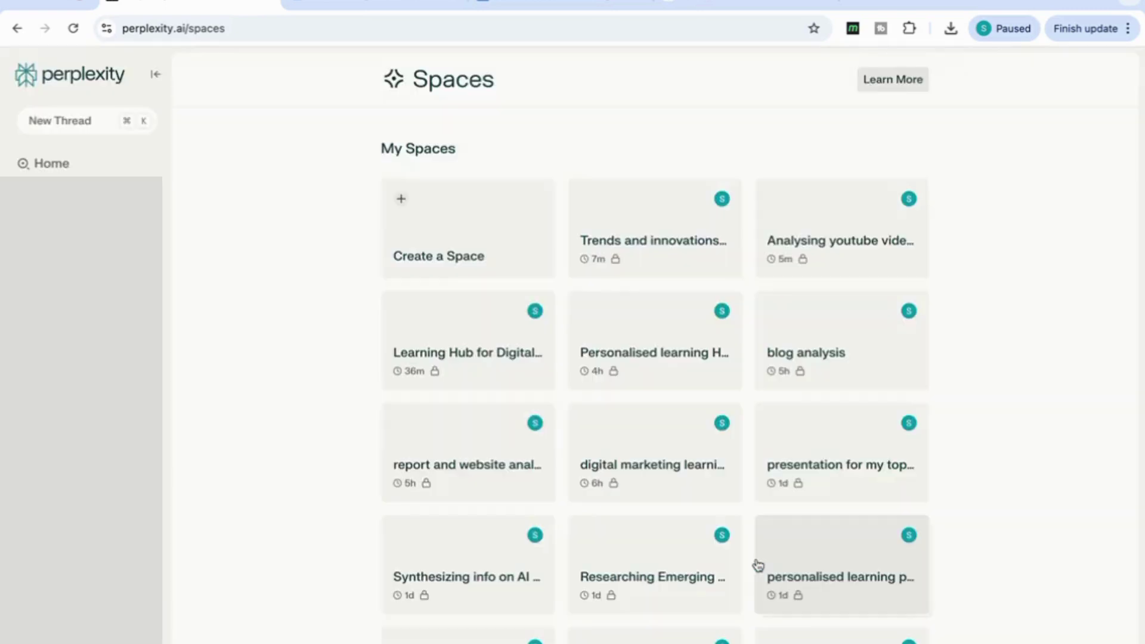
# Step: In the new space, ask "give me the latest research data, statistics and trends on AI and healthcare only use information from reputable and influential sources"
pyautogui.click(633, 236)
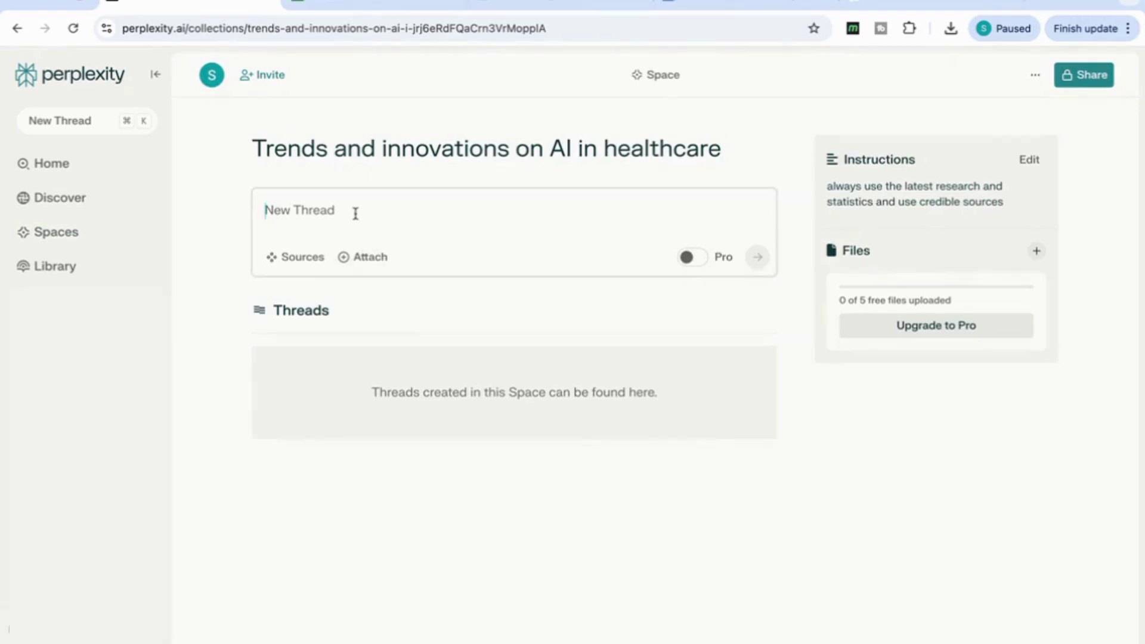
pyautogui.write('give me the latest research data, statistics and trends on AI and healthcare only use information from reputable and influential sources')
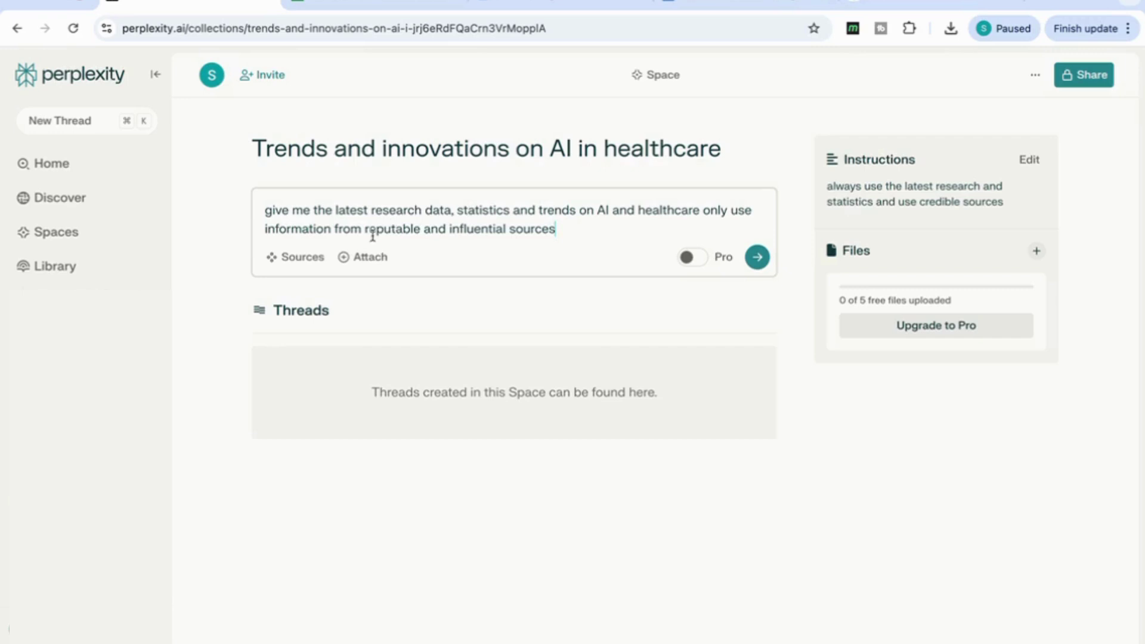
pyautogui.click(758, 259)
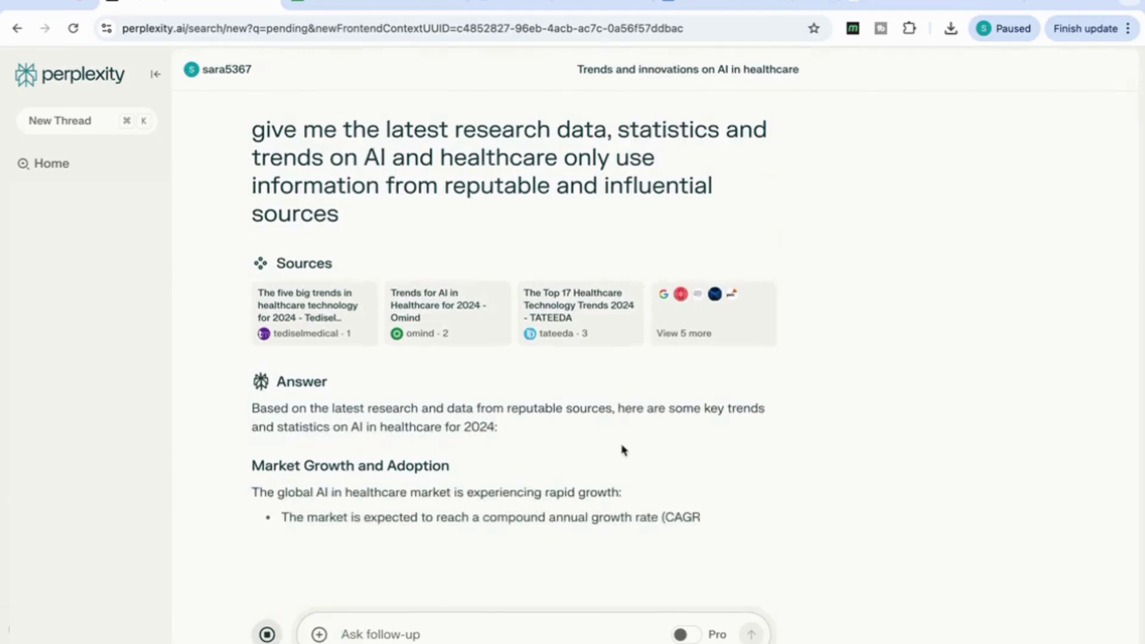
# Step: Read through the AI in healthcare answer, including its market growth, application areas, emerging trends, challenges, and related questions
pyautogui.scroll(-2, 621, 450)
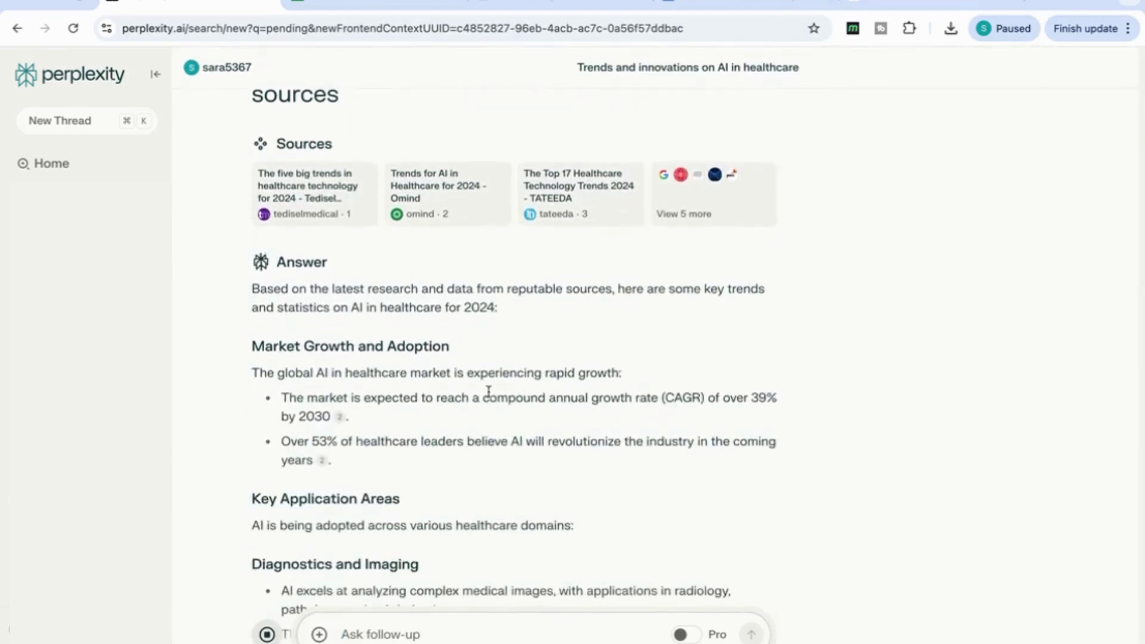
pyautogui.scroll(-3, 490, 395)
pyautogui.scroll(-2, 454, 396)
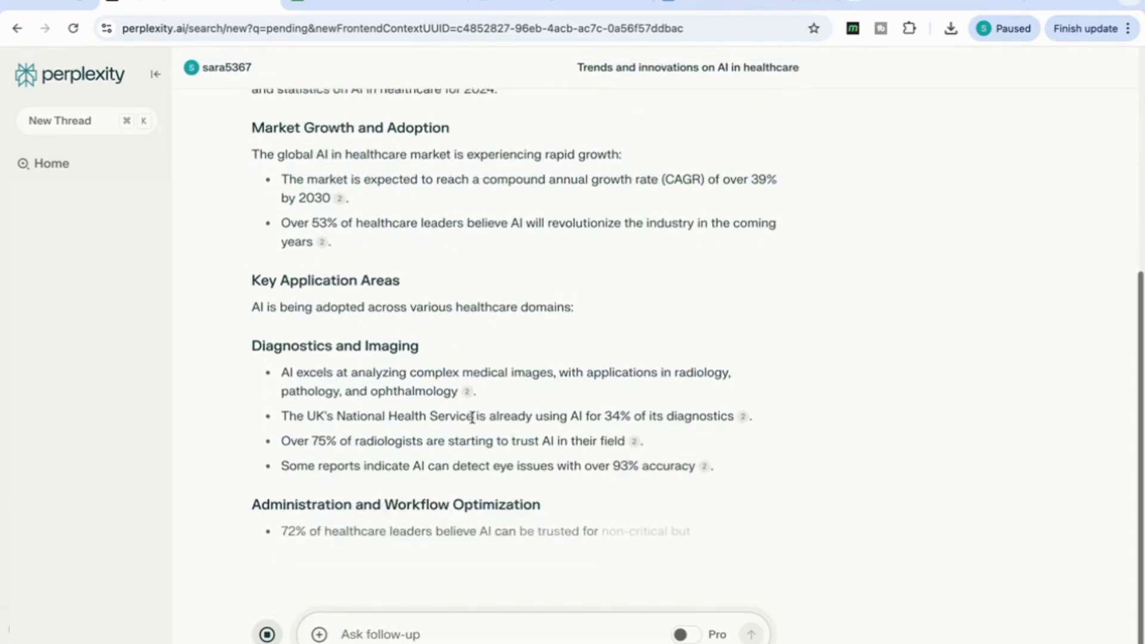
pyautogui.scroll(-2, 609, 518)
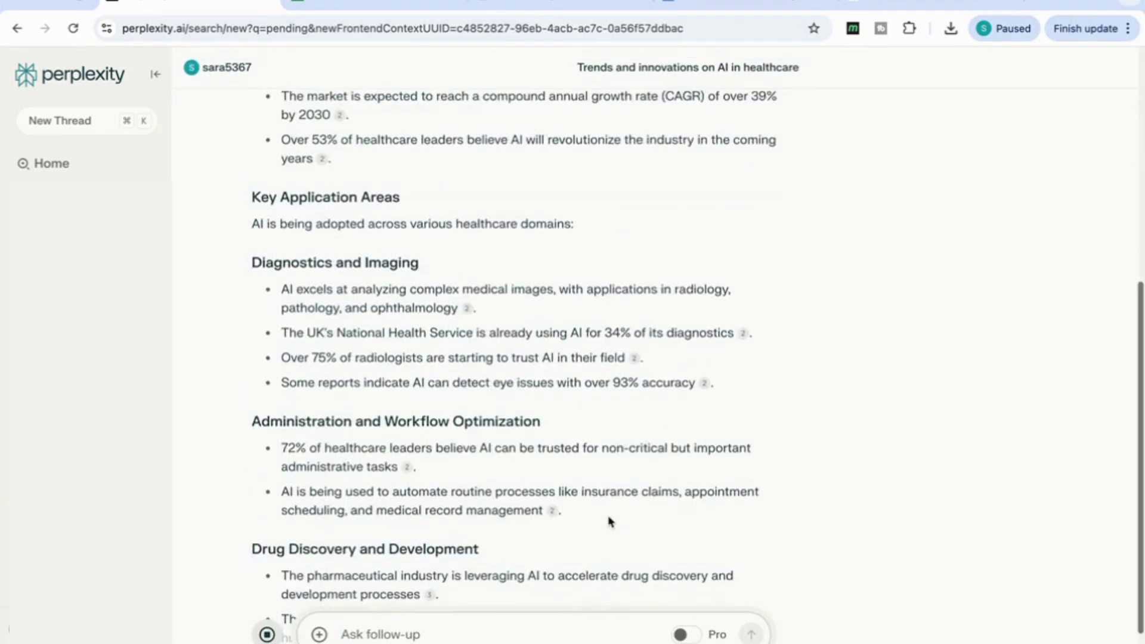
pyautogui.scroll(-3, 608, 518)
pyautogui.scroll(-2, 604, 513)
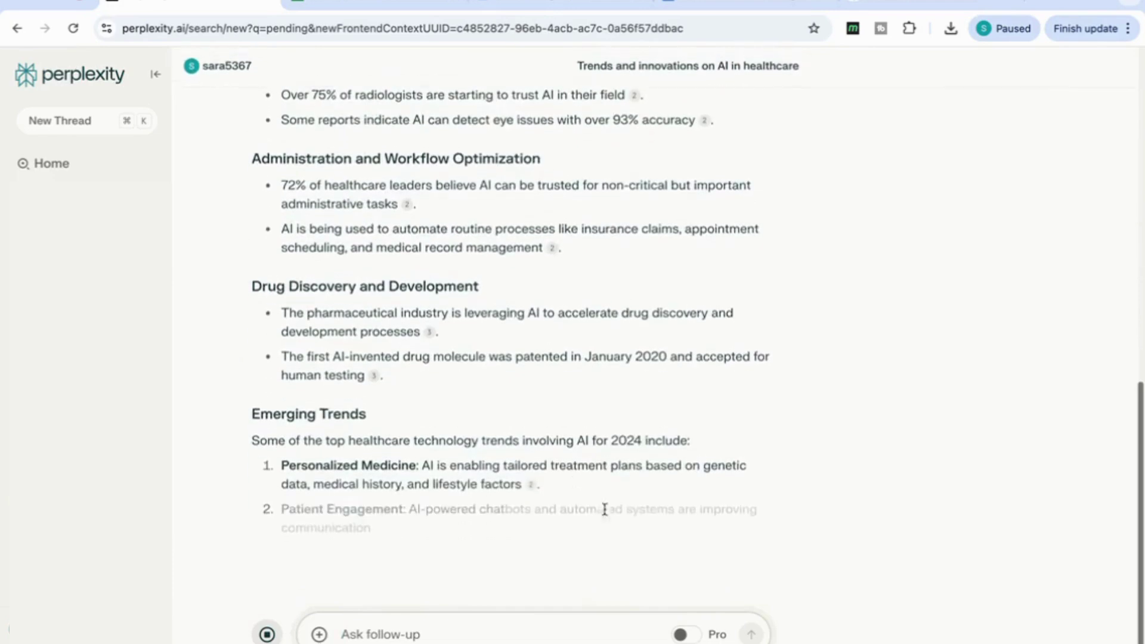
pyautogui.scroll(-2, 409, 440)
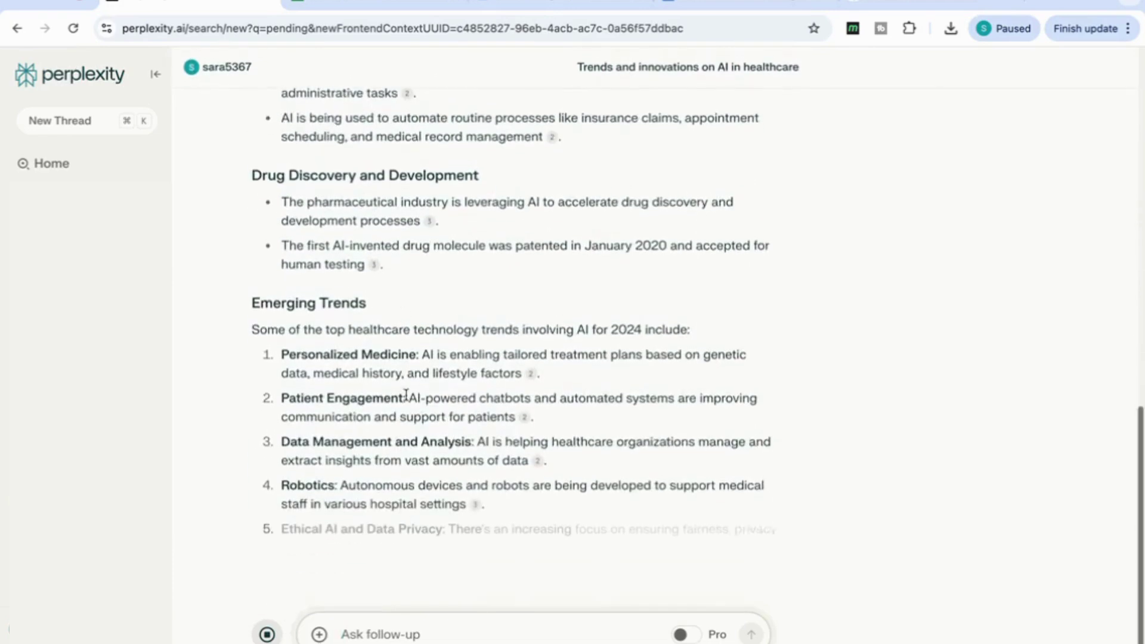
pyautogui.scroll(-2, 505, 527)
pyautogui.scroll(-1, 508, 529)
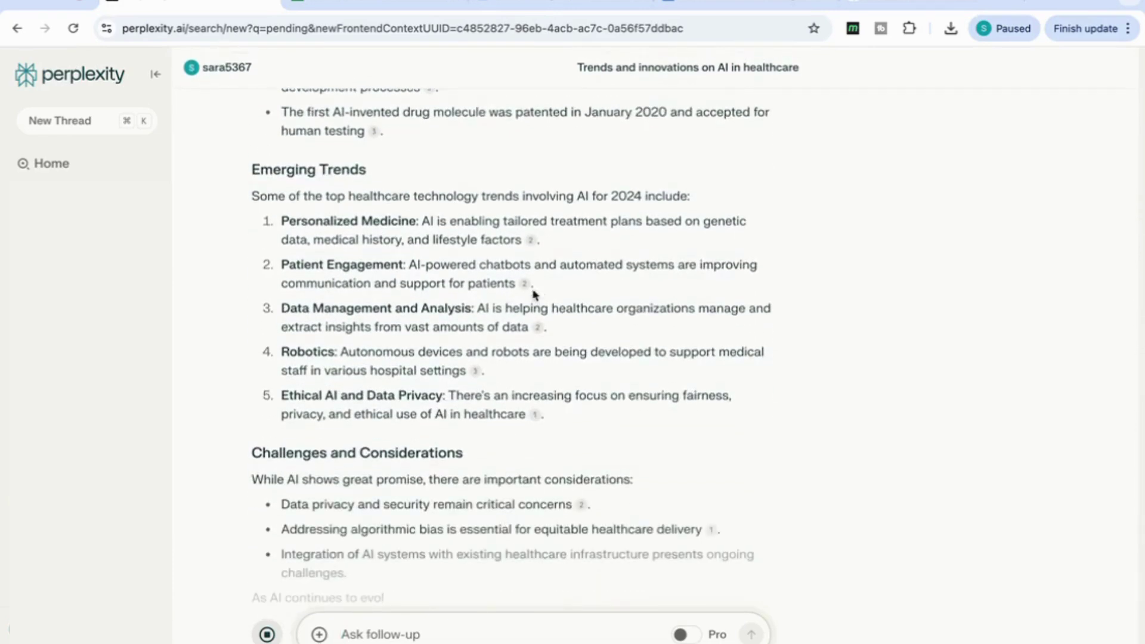
pyautogui.scroll(-6, 537, 375)
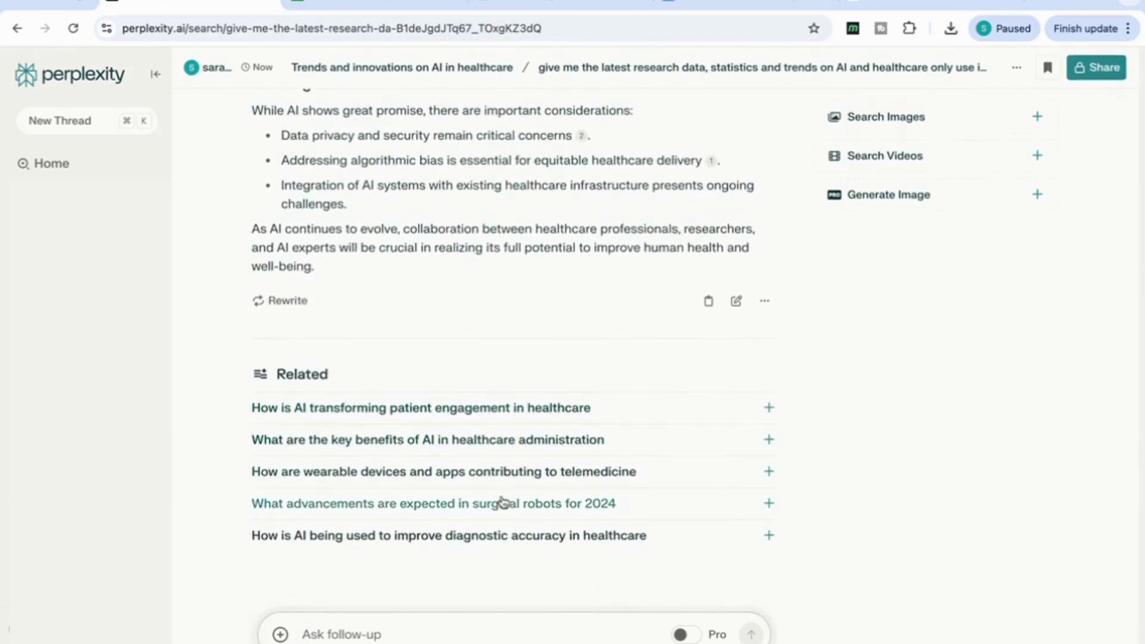
pyautogui.scroll(1, 522, 491)
pyautogui.scroll(20, 521, 491)
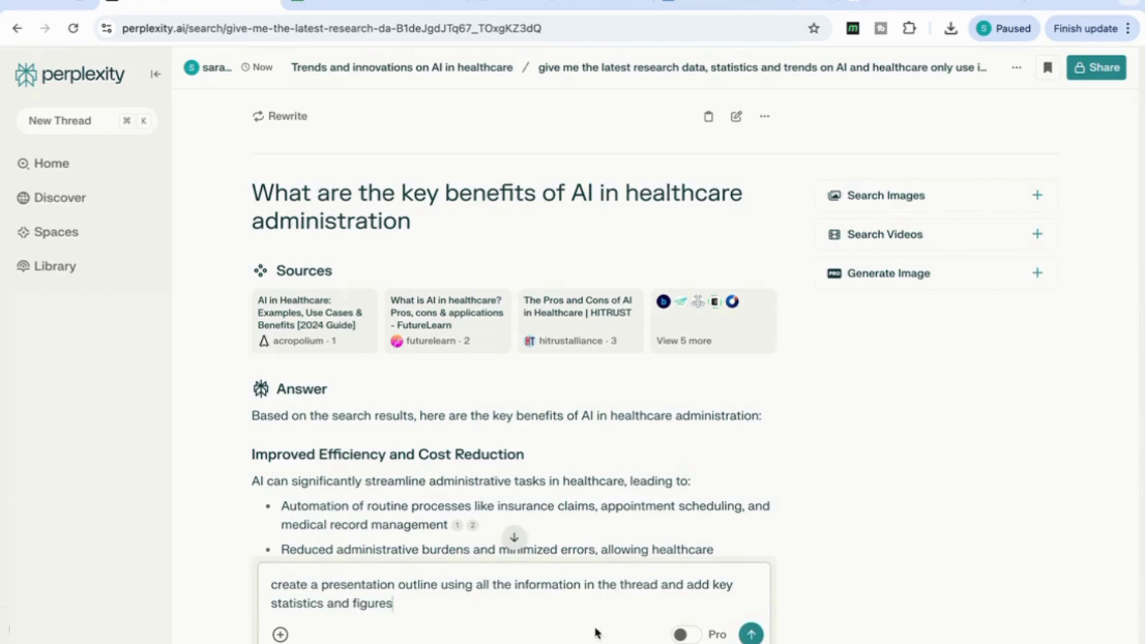
# Step: Submit the follow-up "create a presentation outline using all the information in the thread and add key statistics and figures" and review the outline
pyautogui.click(751, 634)
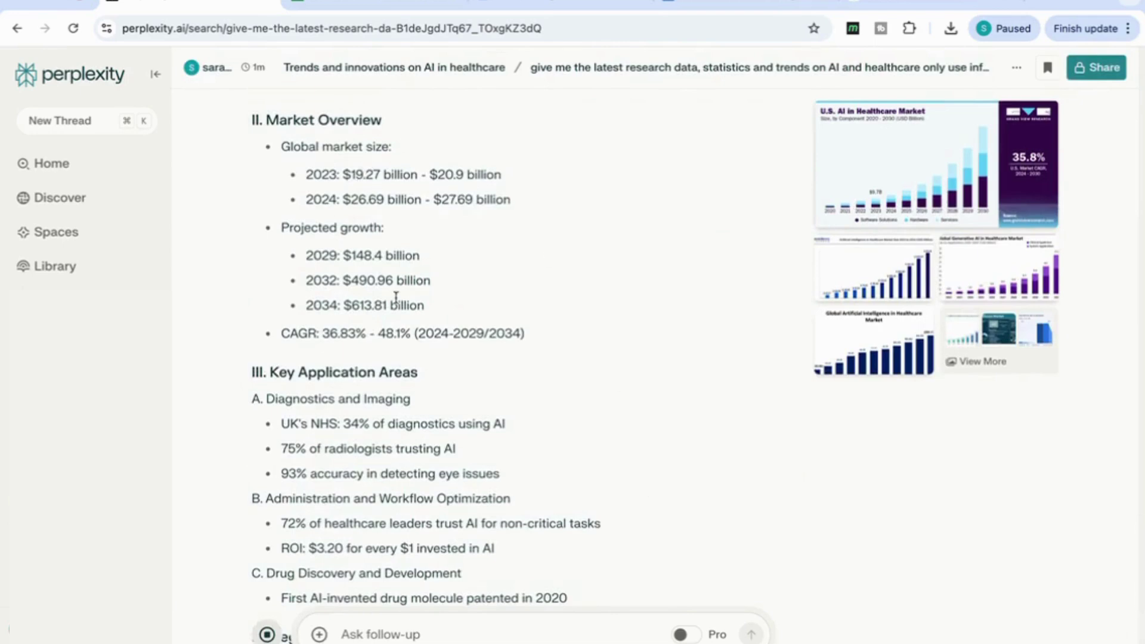
pyautogui.scroll(-10, 396, 297)
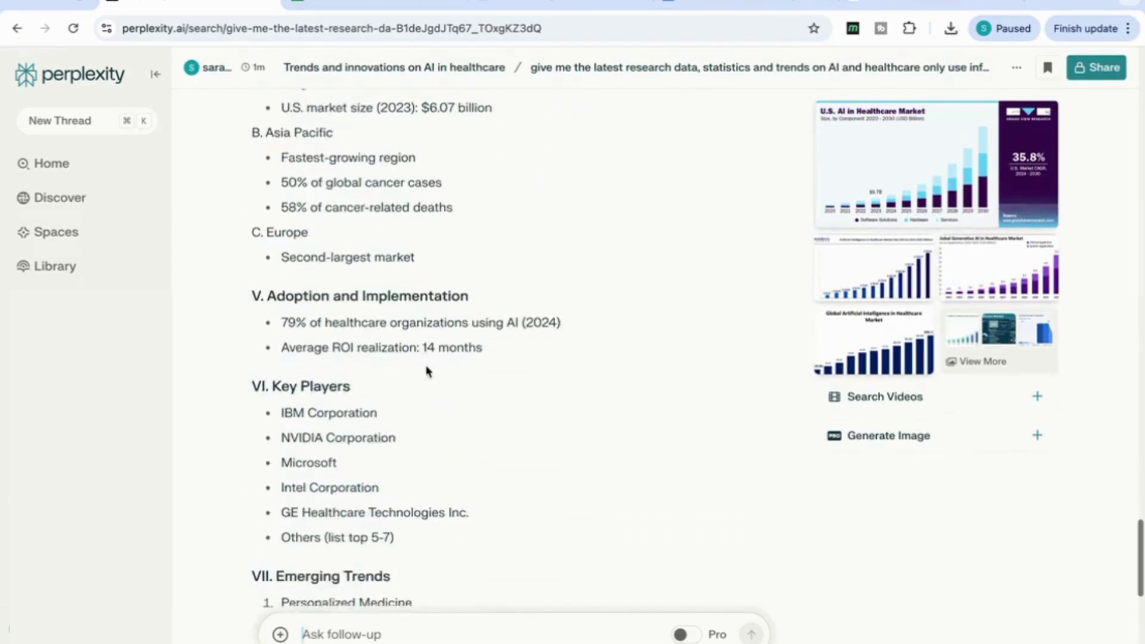
pyautogui.scroll(-10, 427, 371)
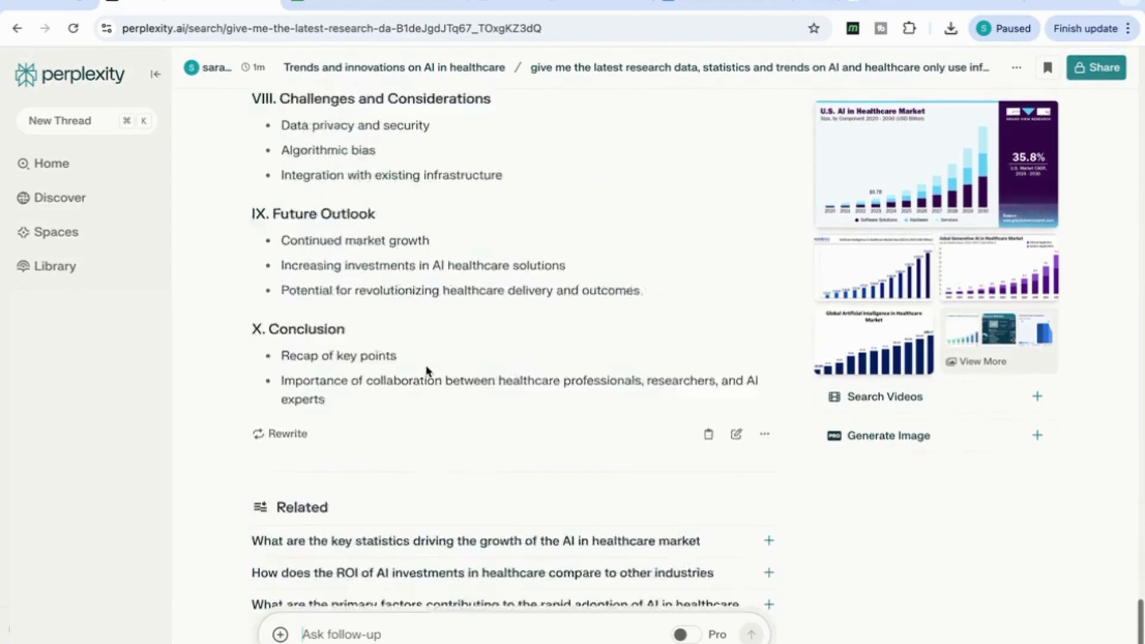
pyautogui.scroll(10, 426, 371)
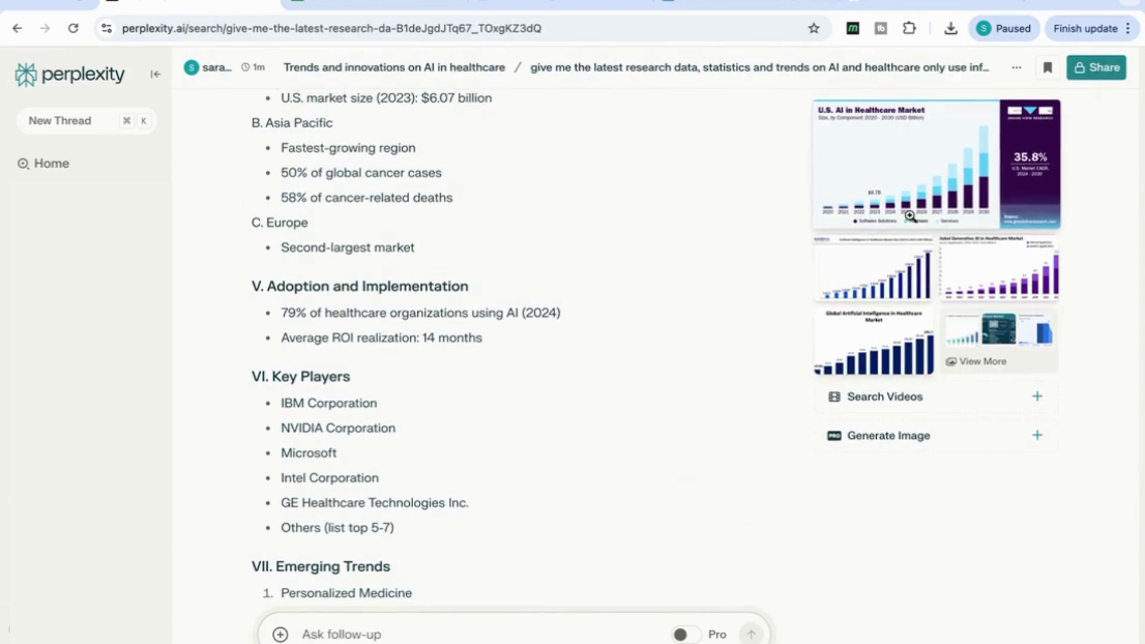
pyautogui.scroll(10, 738, 253)
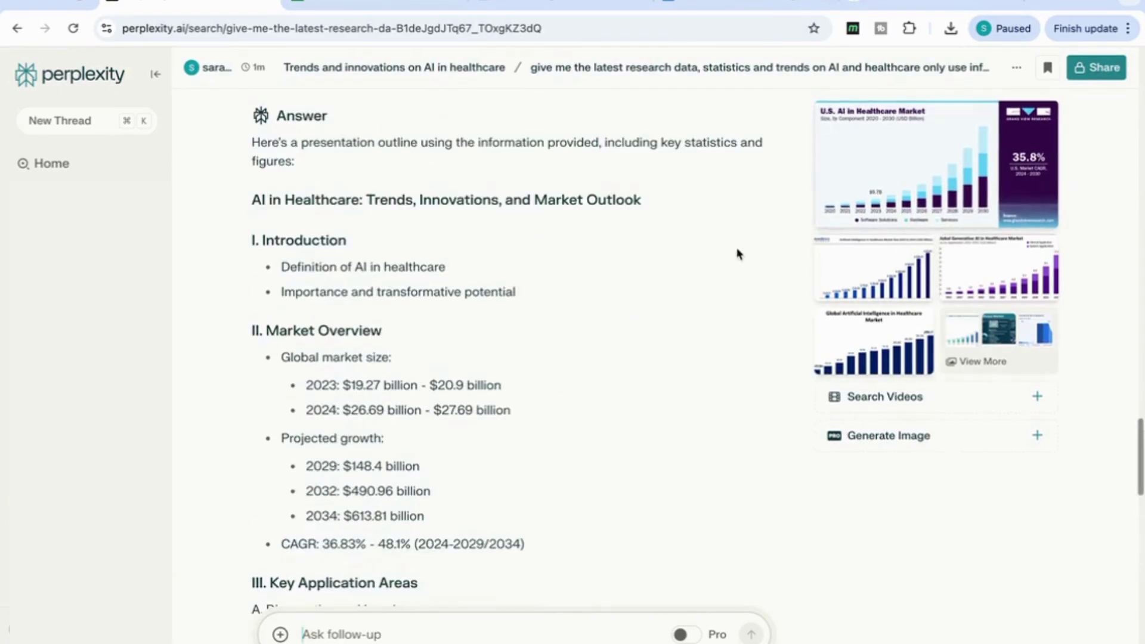
pyautogui.scroll(2, 738, 253)
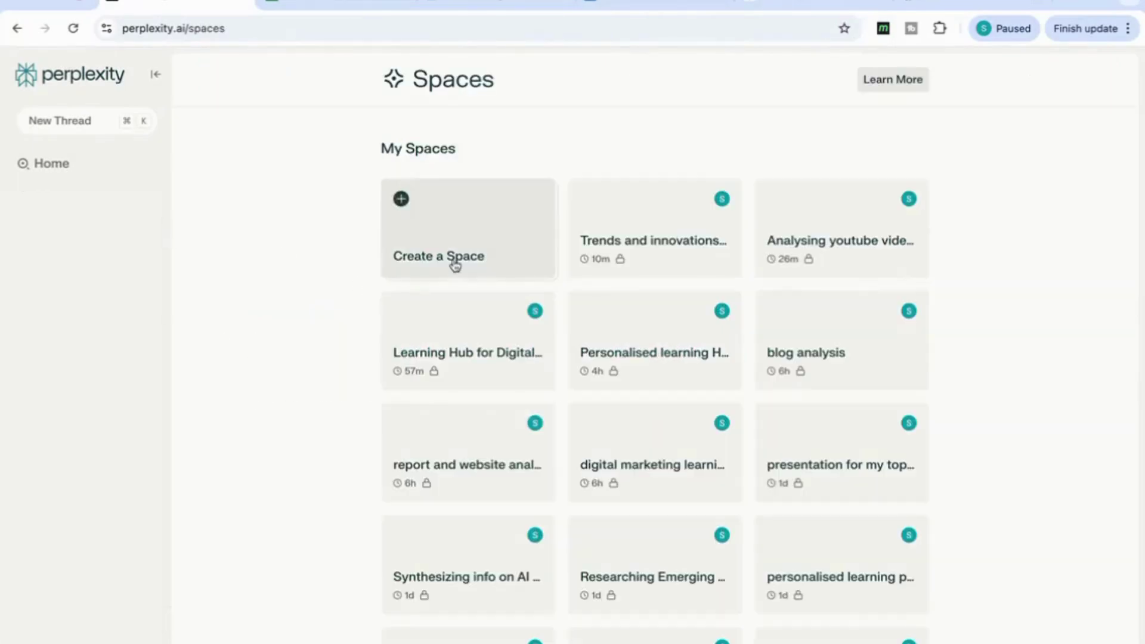
# Step: Create a space titled "Laptop Product Analysis"
pyautogui.click(454, 259)
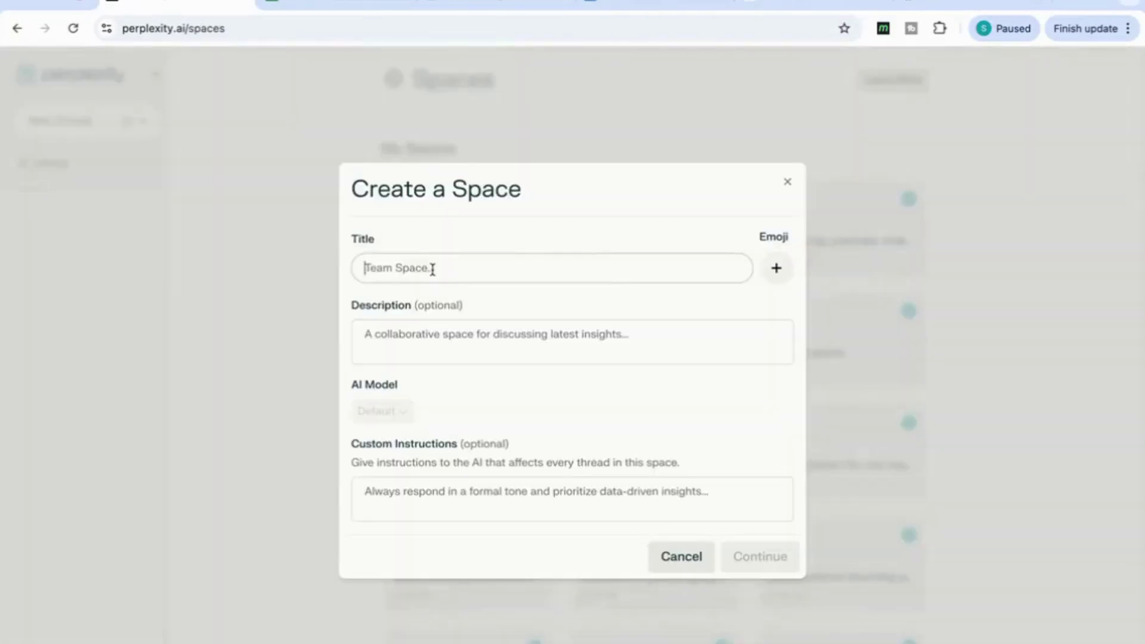
pyautogui.click(431, 269)
pyautogui.write('Lap')
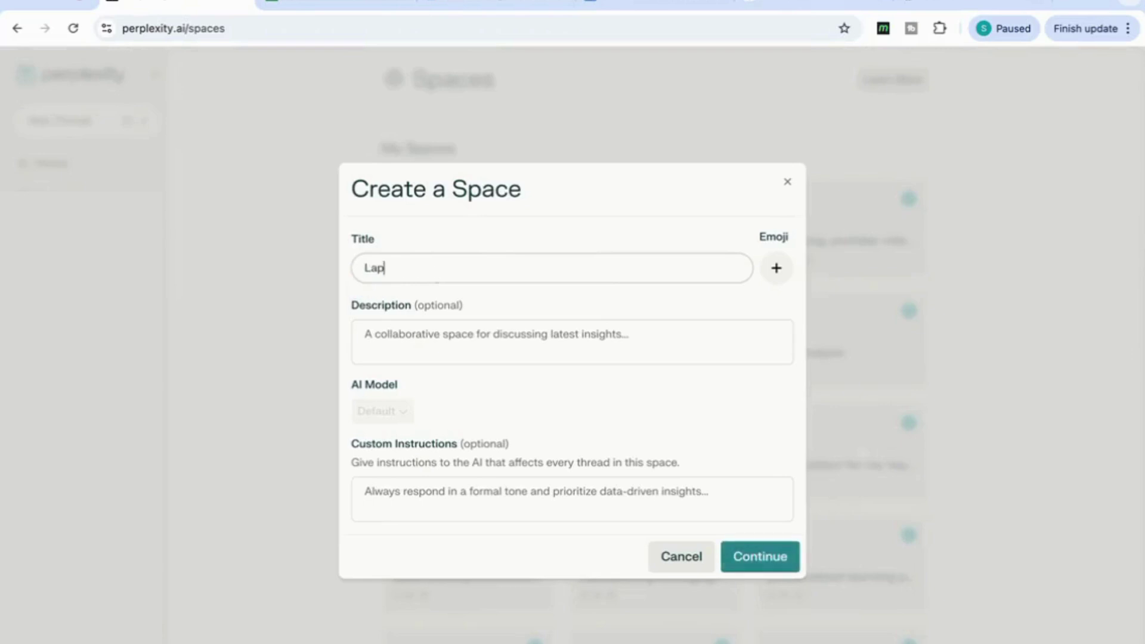
pyautogui.write('top Product Analysis')
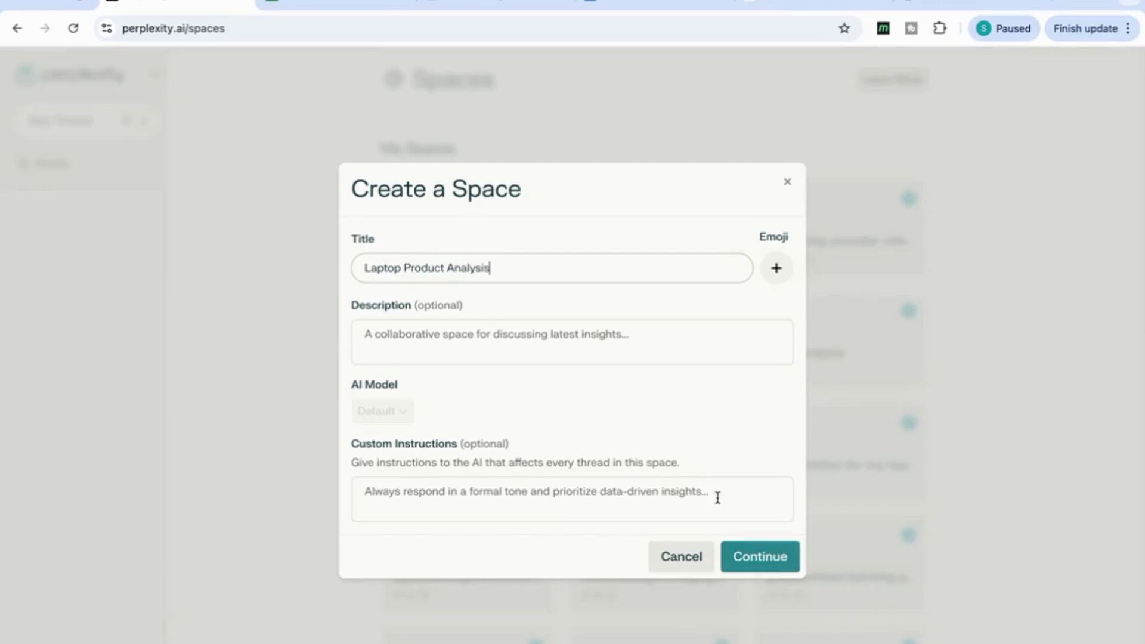
pyautogui.click(761, 558)
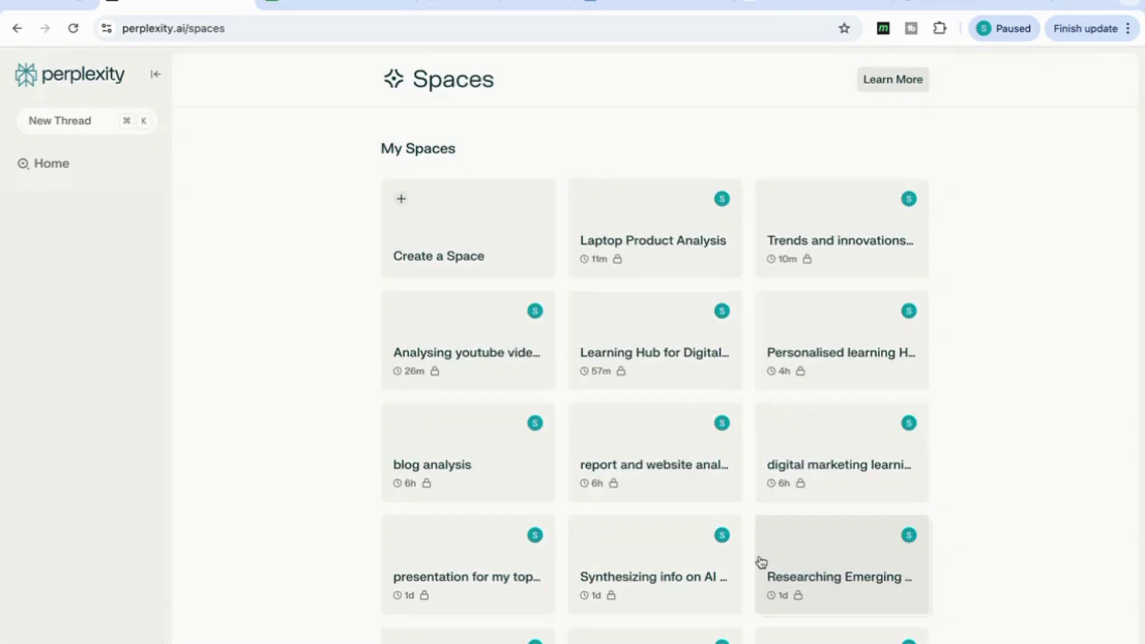
# Step: In the Laptop Product Analysis space, ask "compare the top laptops in 2024 and provide me with the best features"
pyautogui.click(652, 248)
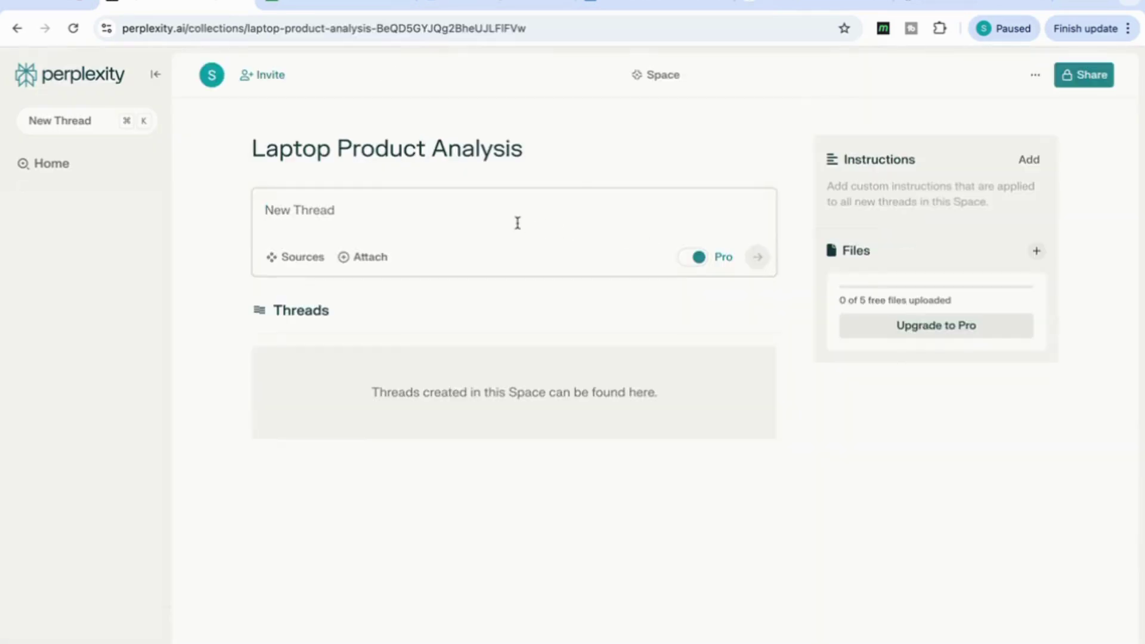
pyautogui.write('compare the top laptops in 2024 and provide me with the best features')
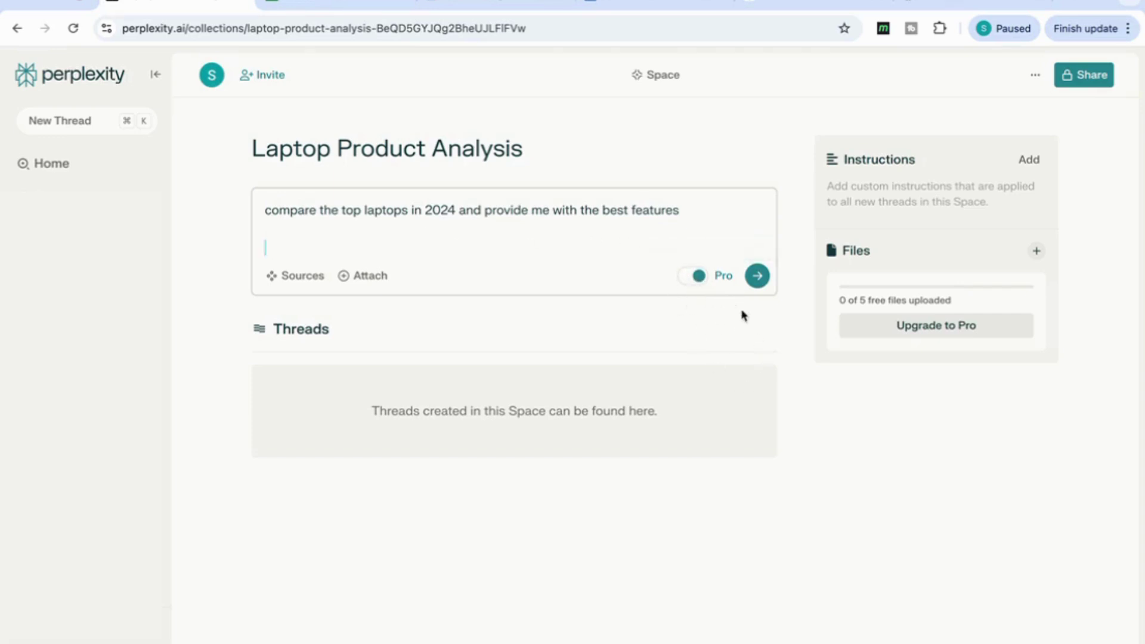
pyautogui.click(756, 276)
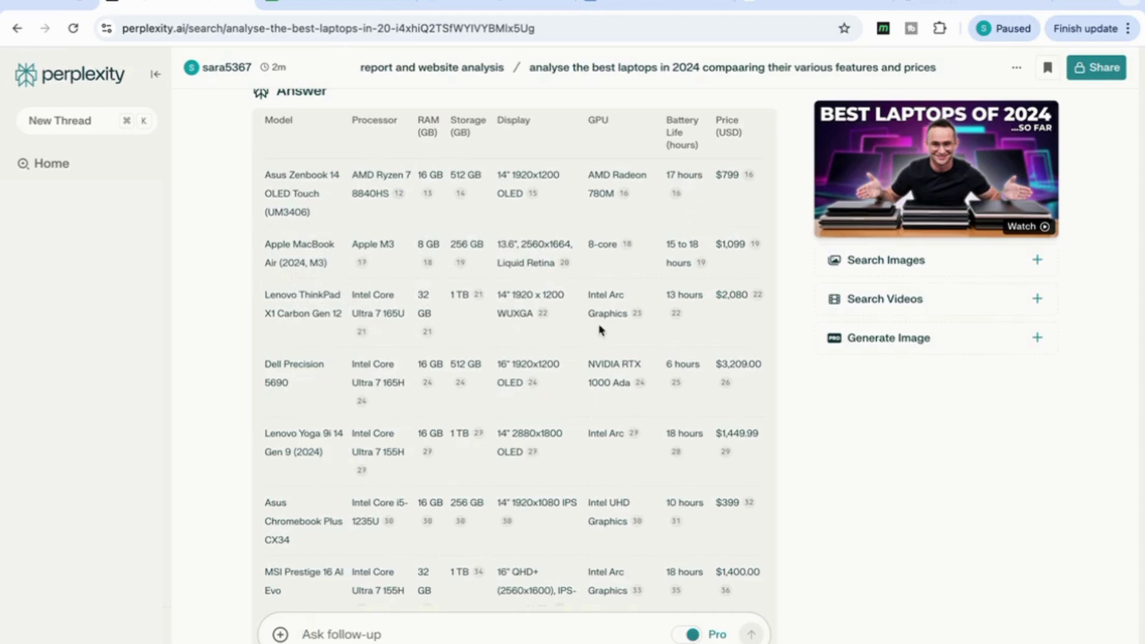
# Step: Read through the laptop comparison table, the summary of standout features by category, and the best overall laptop recommendation
pyautogui.scroll(-9, 619, 454)
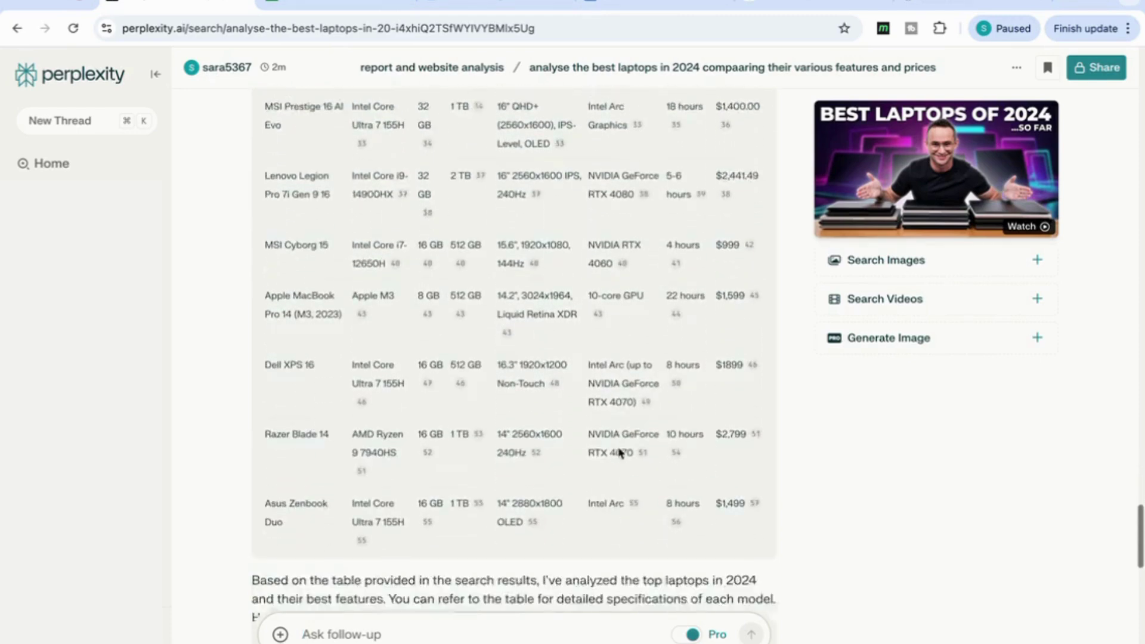
pyautogui.scroll(1, 619, 448)
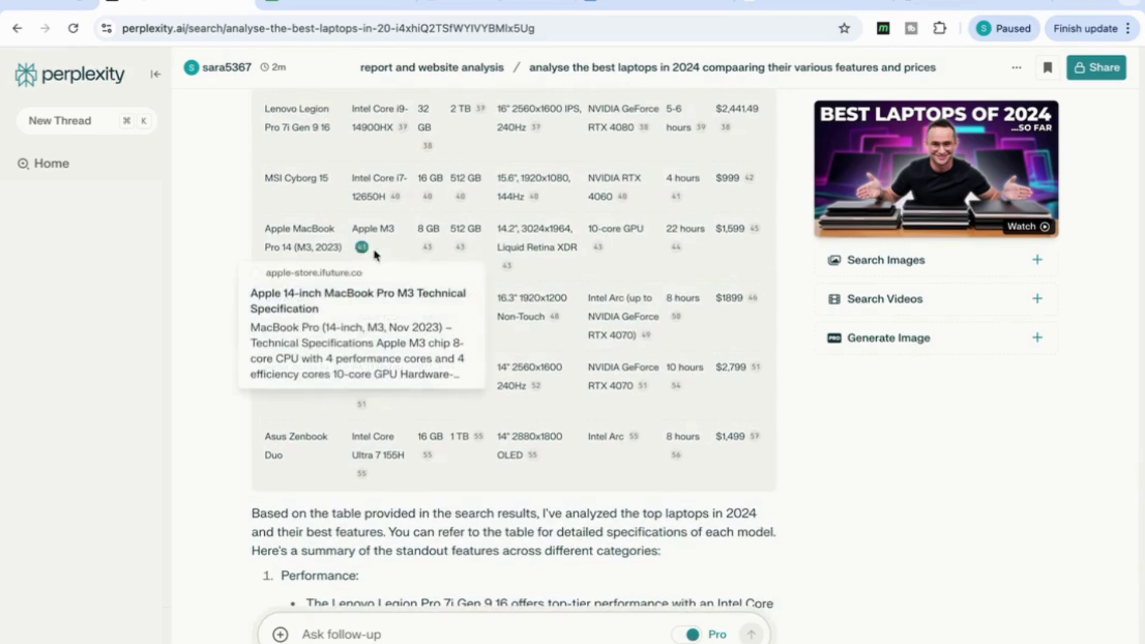
pyautogui.moveTo(428, 249)
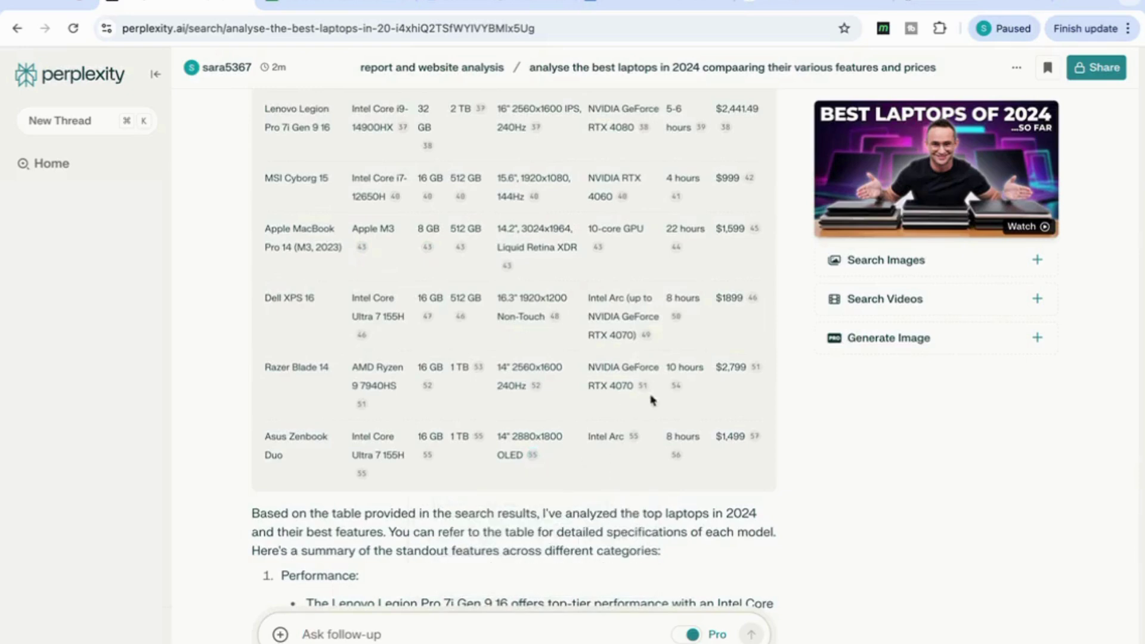
pyautogui.scroll(-5, 694, 371)
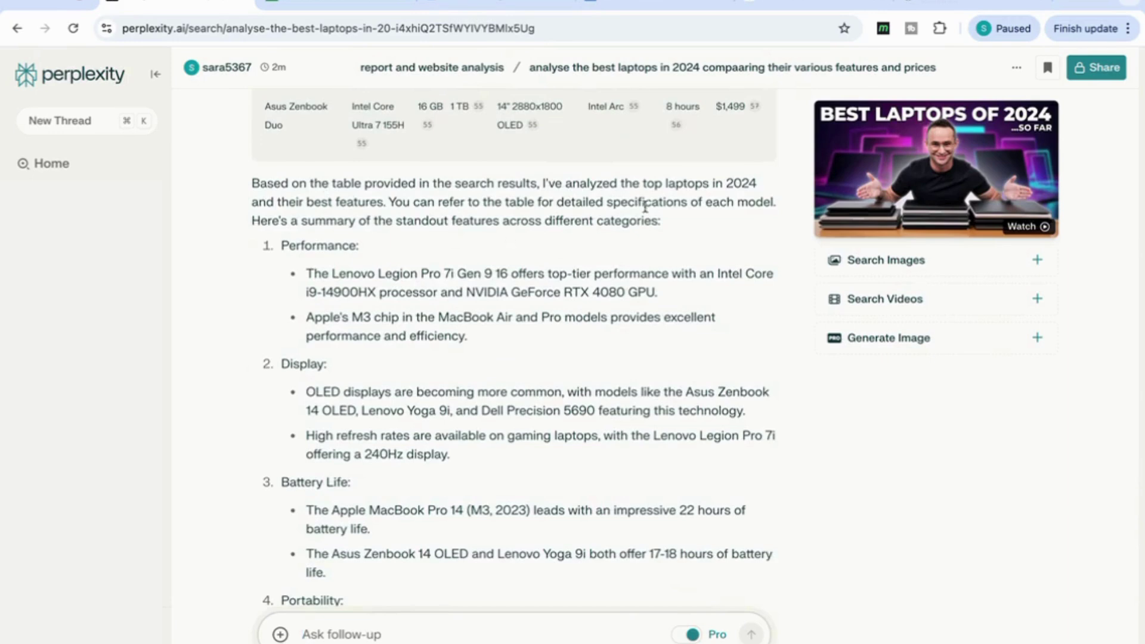
pyautogui.scroll(-1, 702, 255)
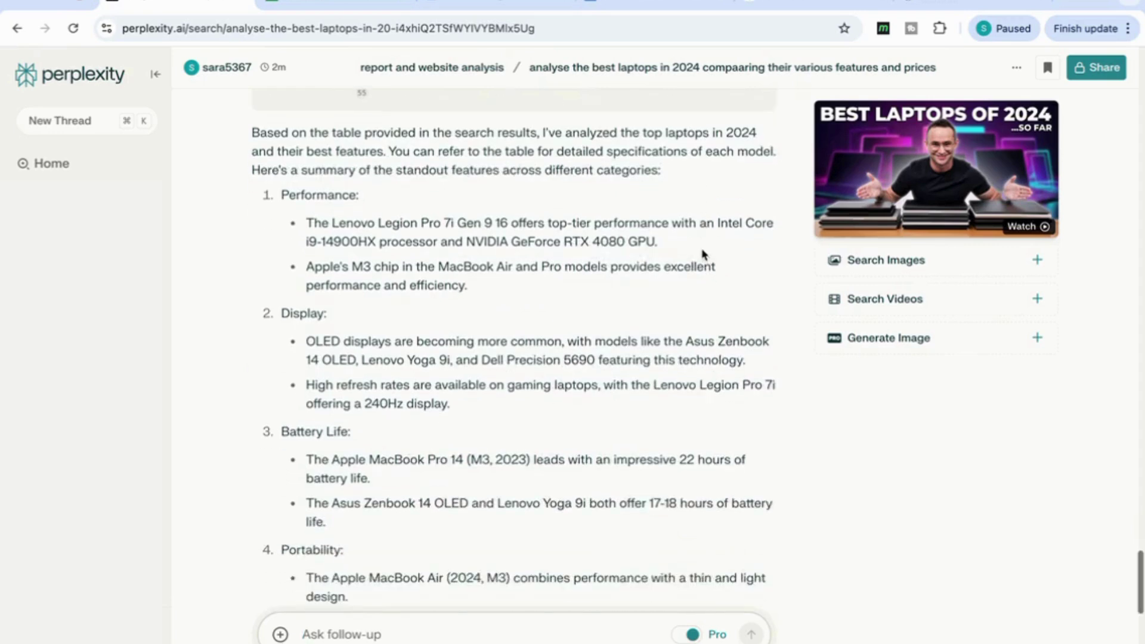
pyautogui.scroll(-3, 522, 405)
pyautogui.scroll(-7, 524, 423)
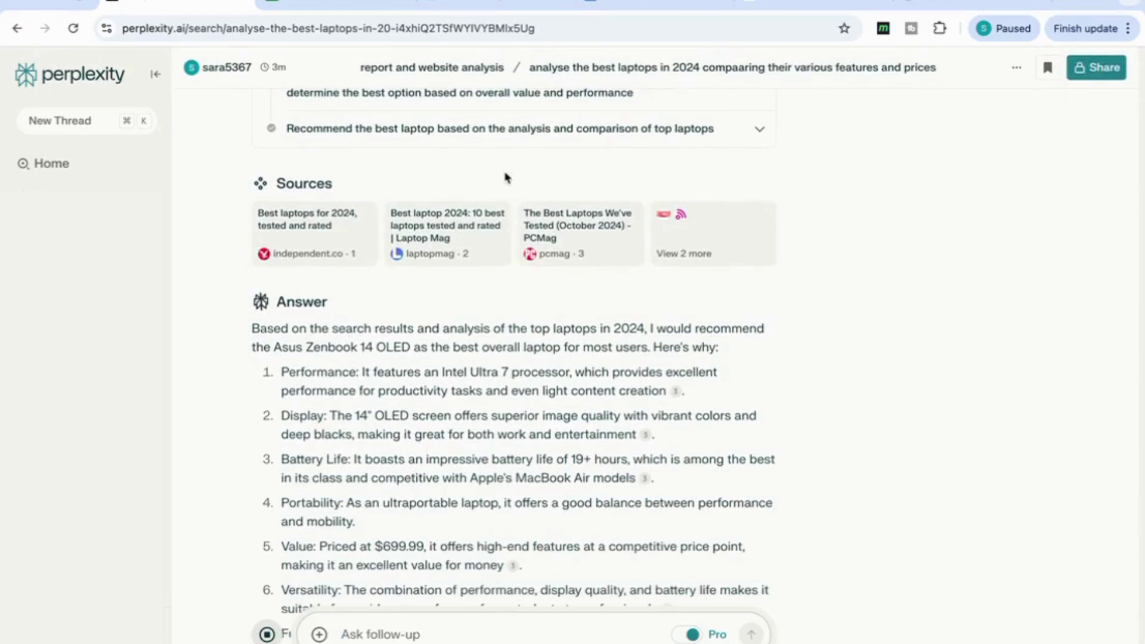
pyautogui.scroll(-2, 536, 274)
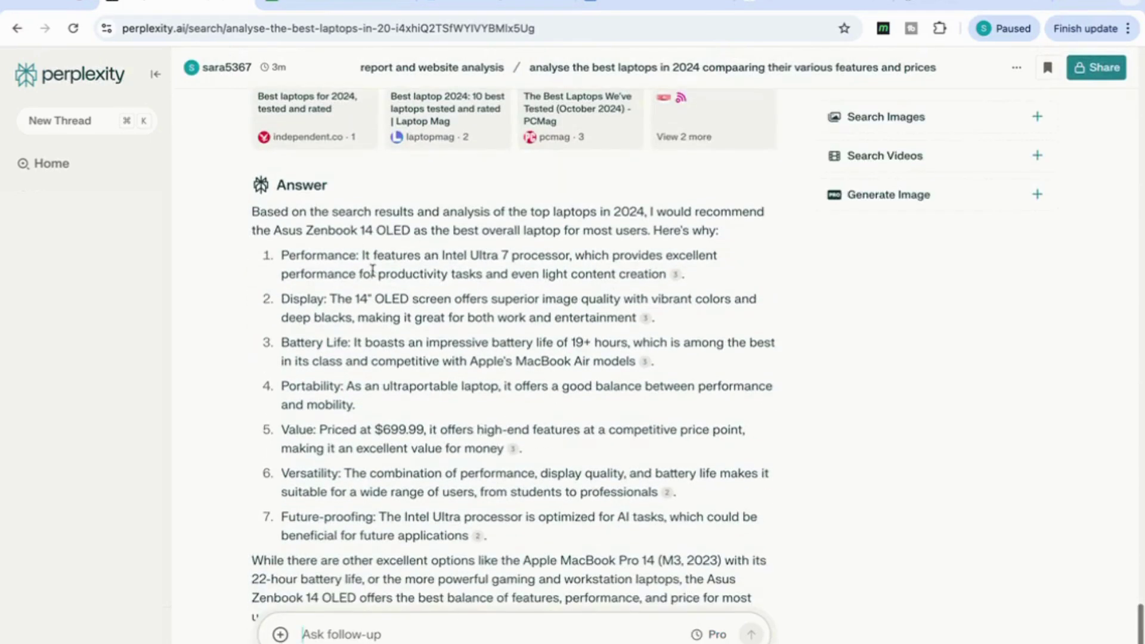
pyautogui.scroll(-3, 544, 362)
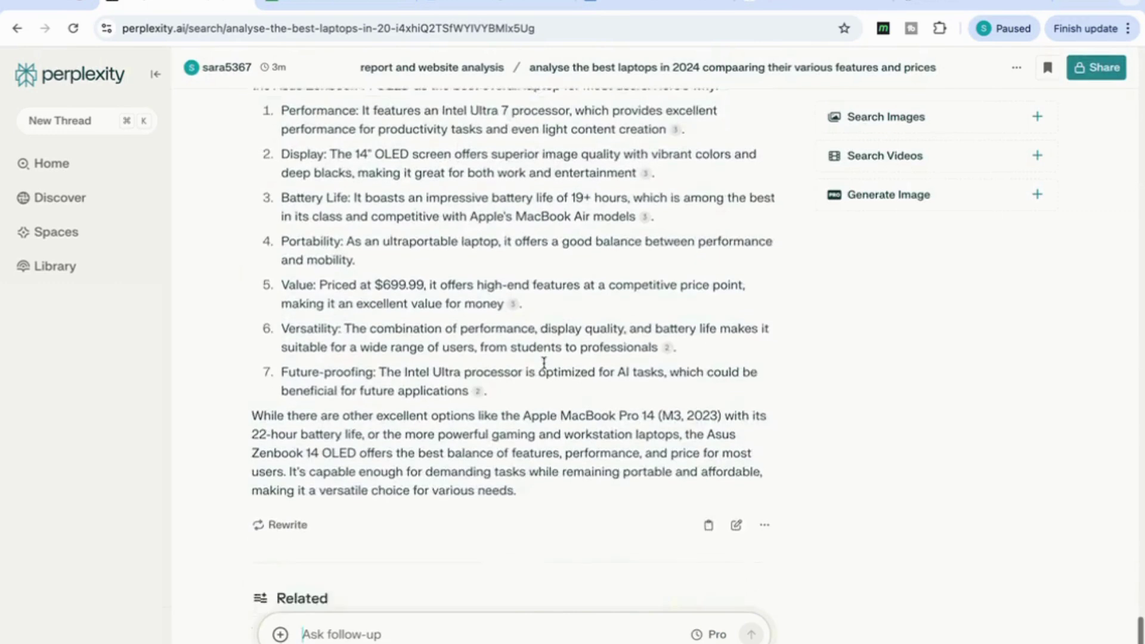
pyautogui.scroll(1, 541, 363)
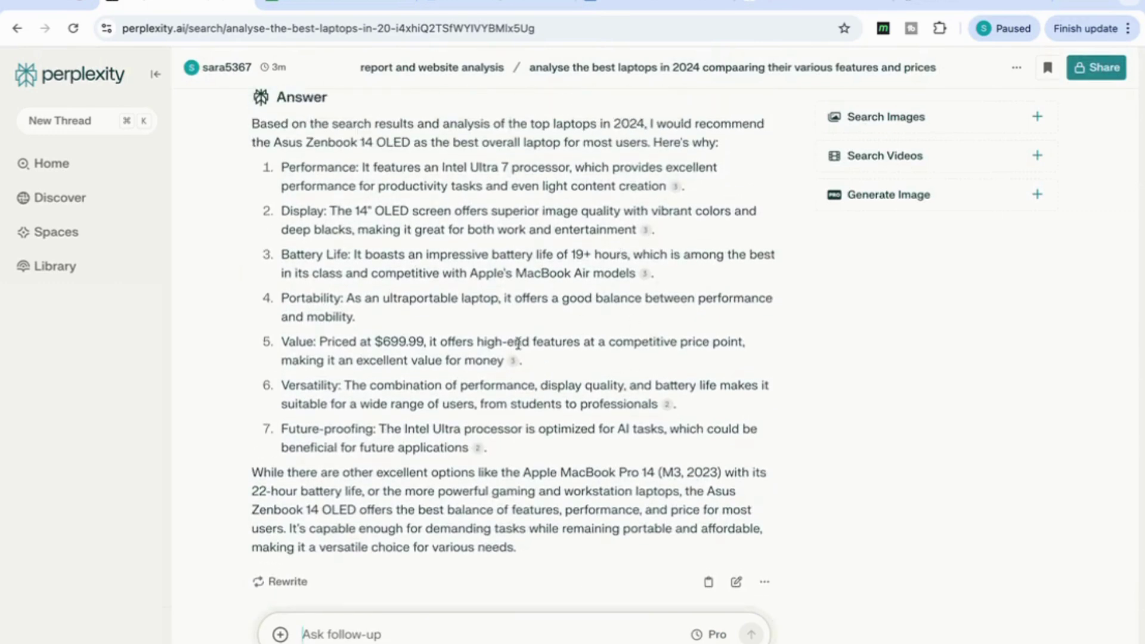
pyautogui.scroll(-6, 578, 474)
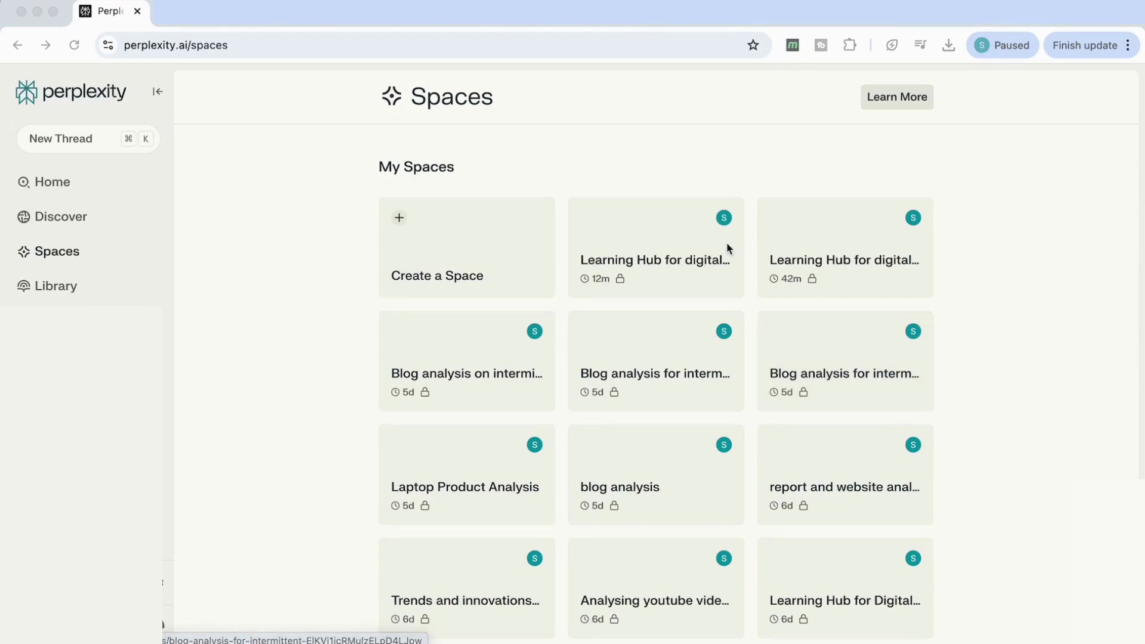
# Step: Create a space titled "Blog analysis on Intermittent fasting"
pyautogui.click(456, 279)
pyautogui.click(455, 280)
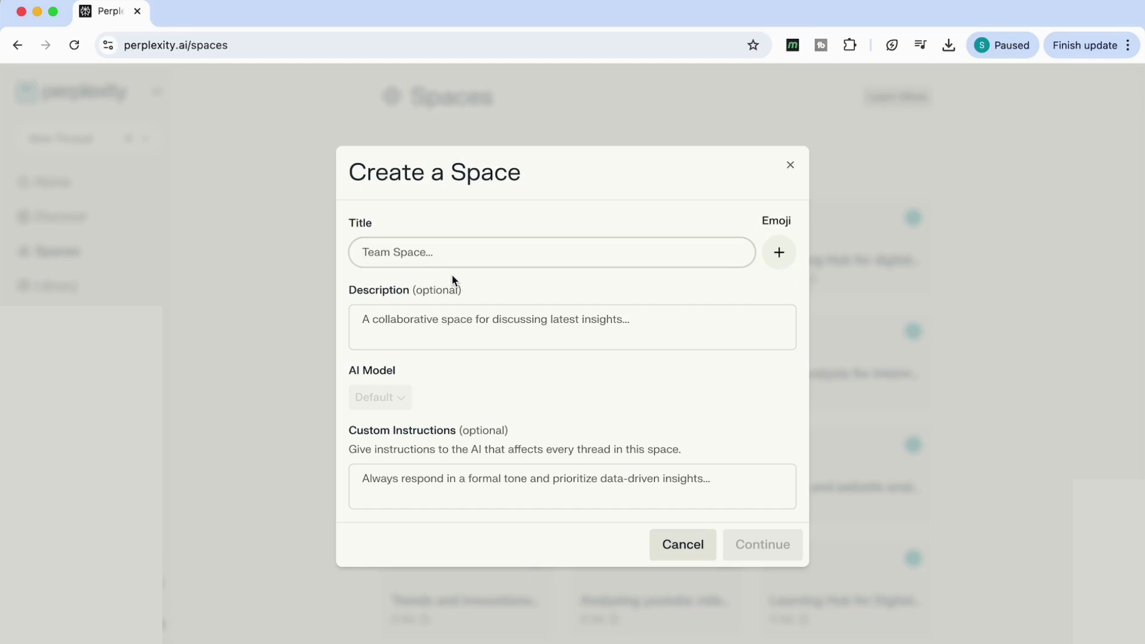
pyautogui.write('Blog analysis on Intermittent fasting')
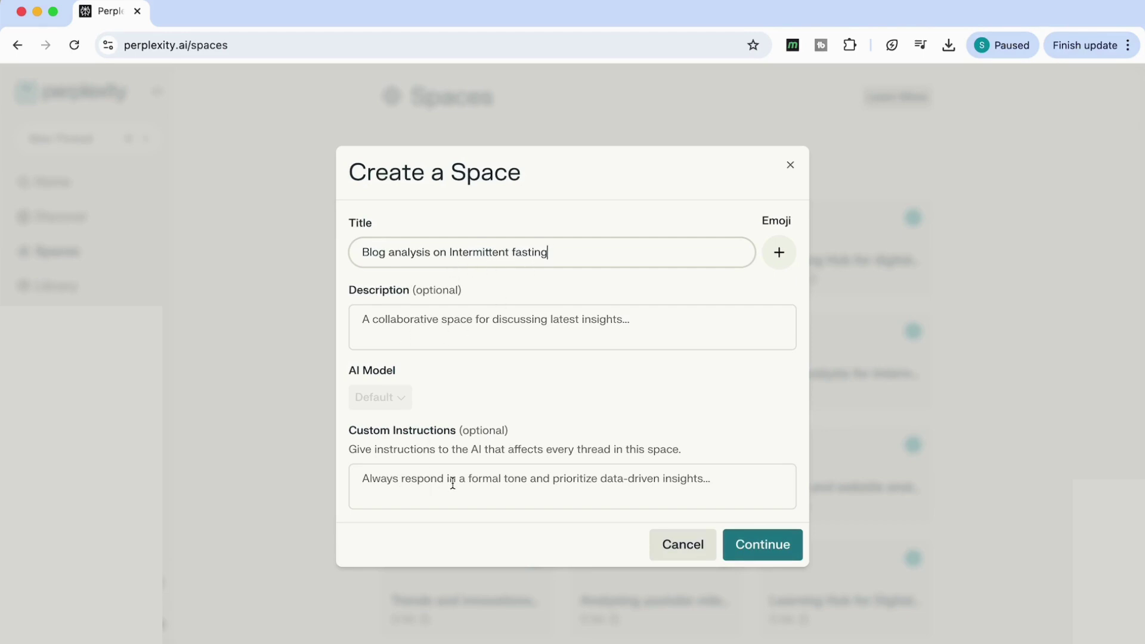
pyautogui.click(760, 548)
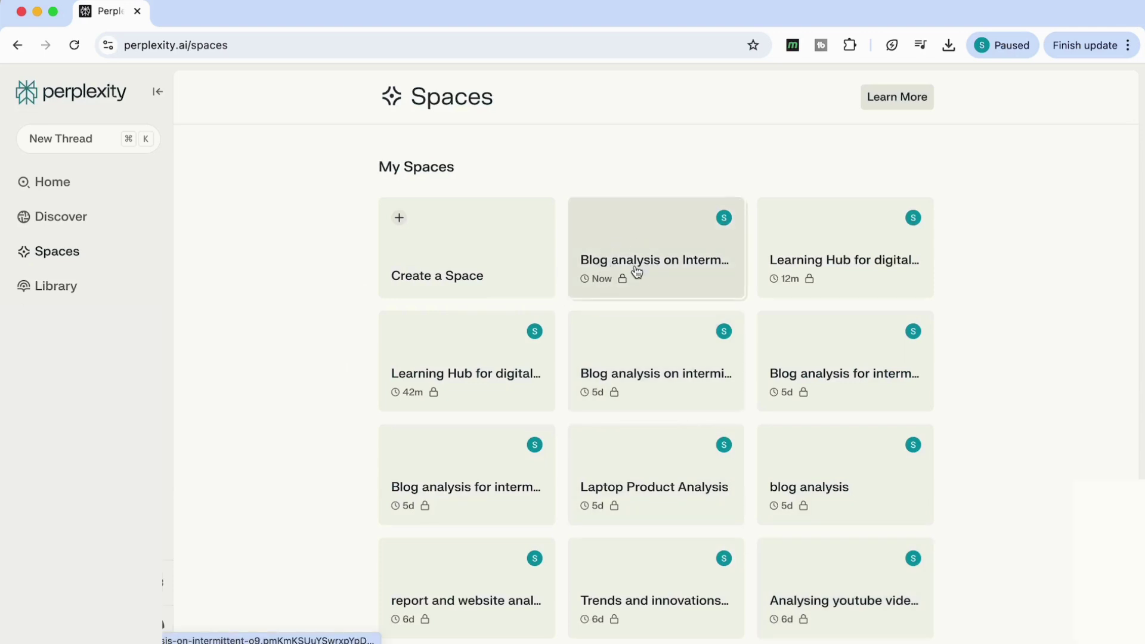
# Step: In the new space, ask "what are the top blogs on intermittent fasting? Provide me with the links and a summary of the main topics in each one"
pyautogui.click(637, 271)
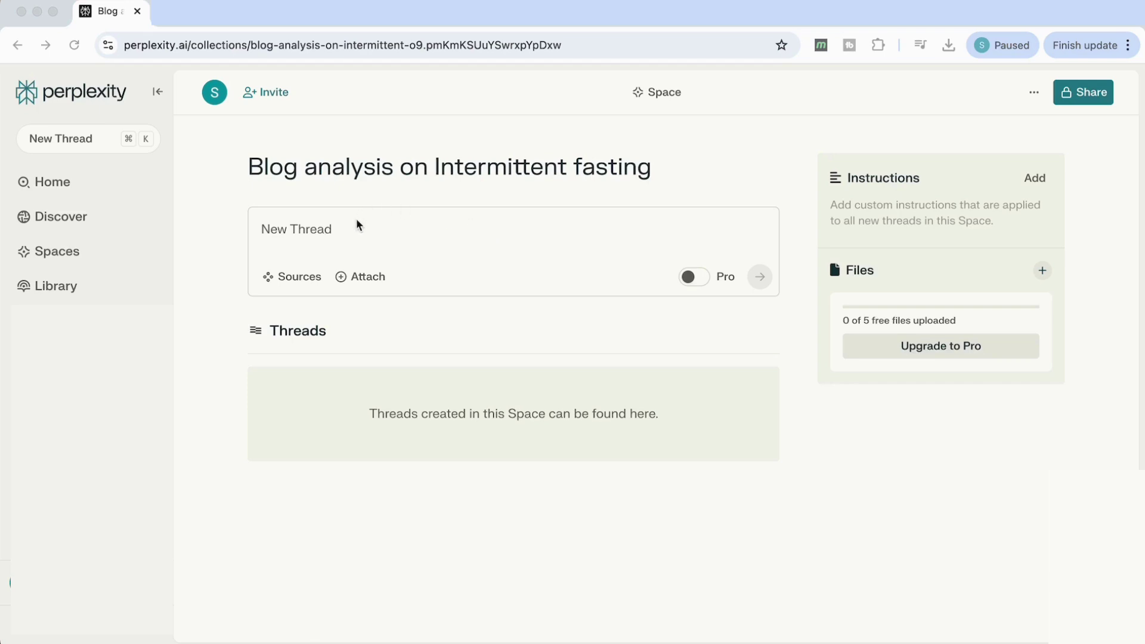
pyautogui.click(336, 230)
pyautogui.write('what are the top blogs on intermittent fasting? Provide me with the links and a summary of the main topics in each one')
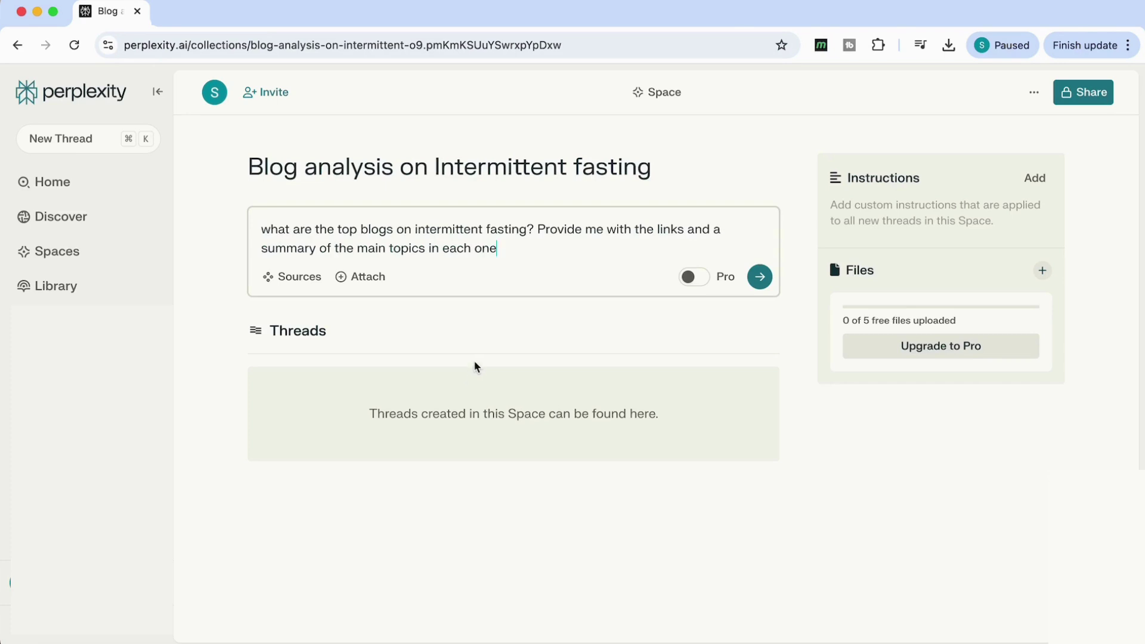
pyautogui.click(761, 281)
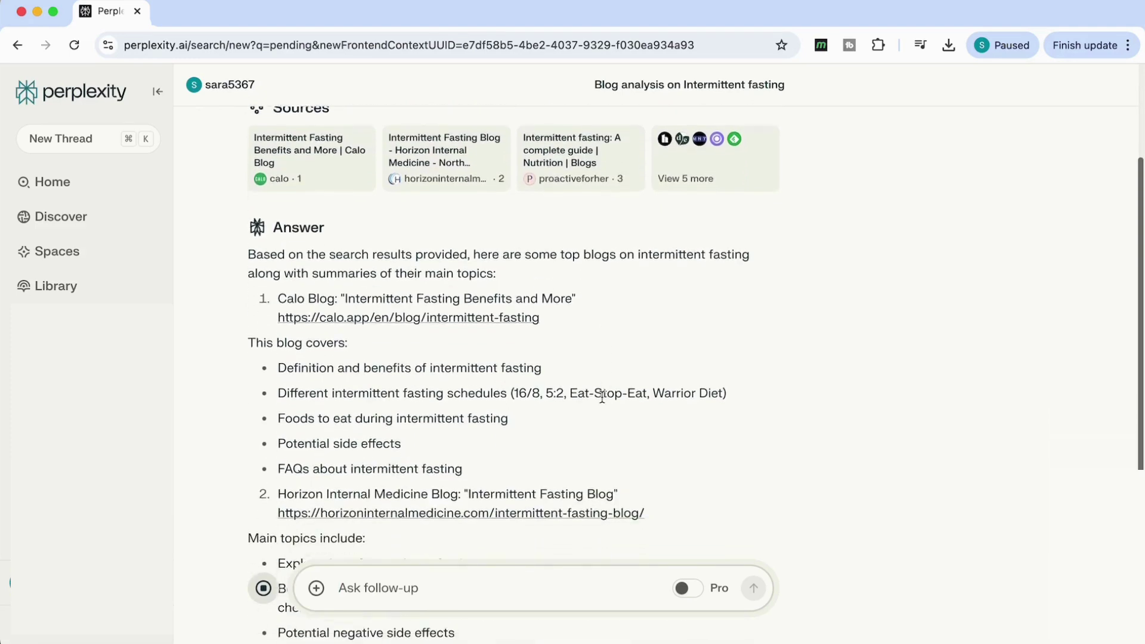
# Step: Open the linked Calo blog article on intermittent fasting from the answer, skim its content, and return to the thread
pyautogui.scroll(-1, 603, 396)
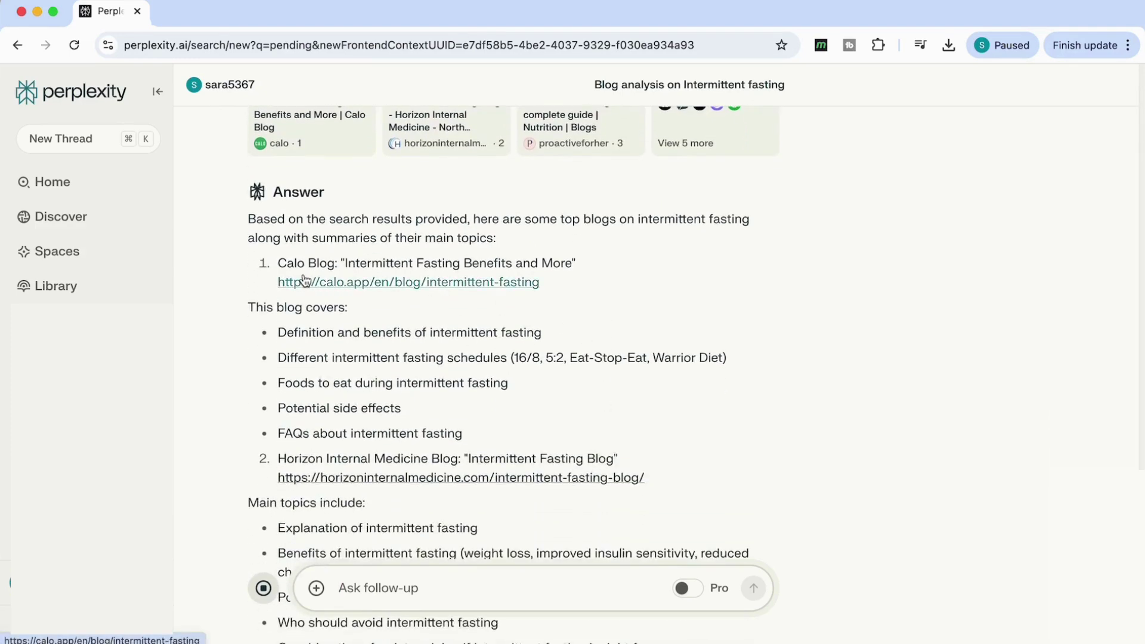
pyautogui.click(372, 289)
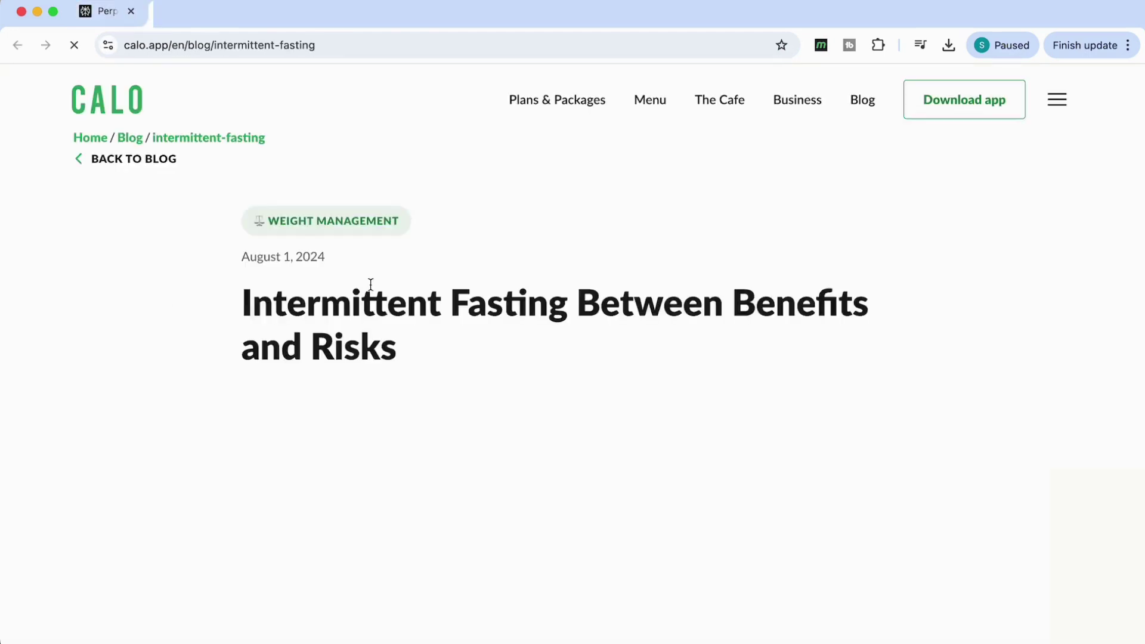
pyautogui.scroll(-4, 453, 364)
pyautogui.scroll(-20, 454, 366)
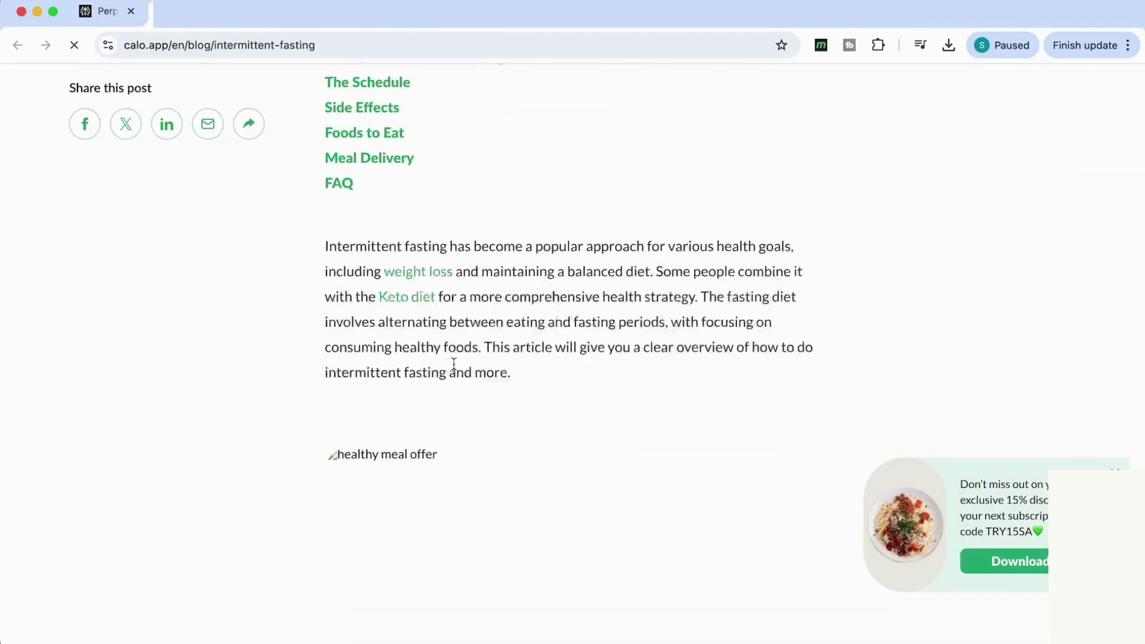
pyautogui.scroll(-4, 453, 364)
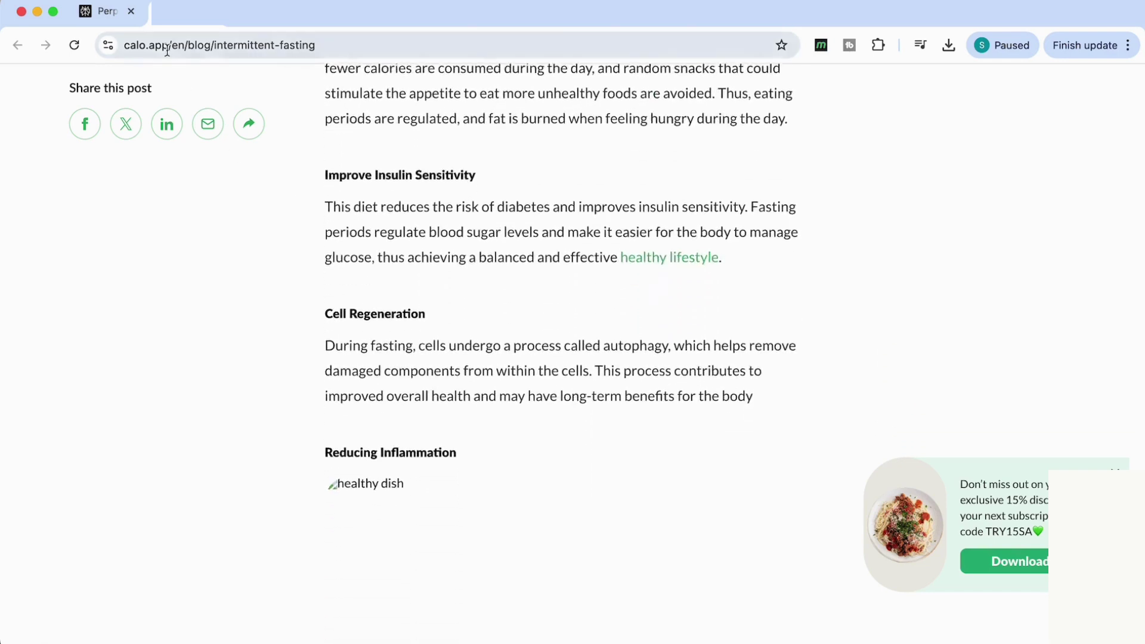
pyautogui.click(120, 11)
# Step: Review the listed blogs' links and topic summaries in the answer, through to the related questions
pyautogui.scroll(-2, 395, 401)
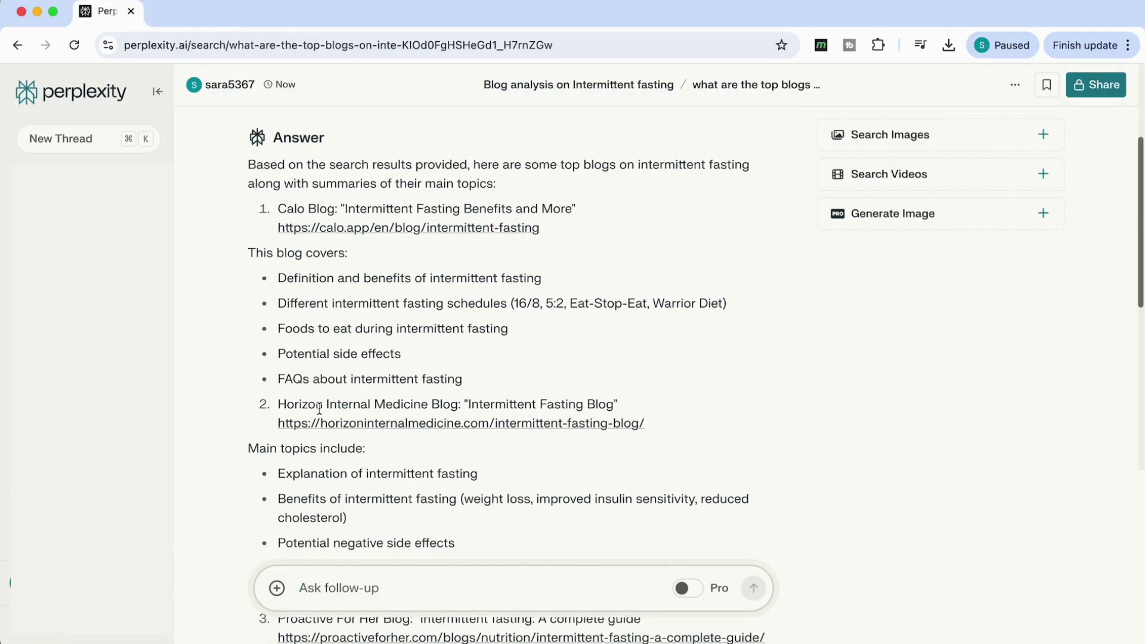
pyautogui.scroll(-5, 435, 434)
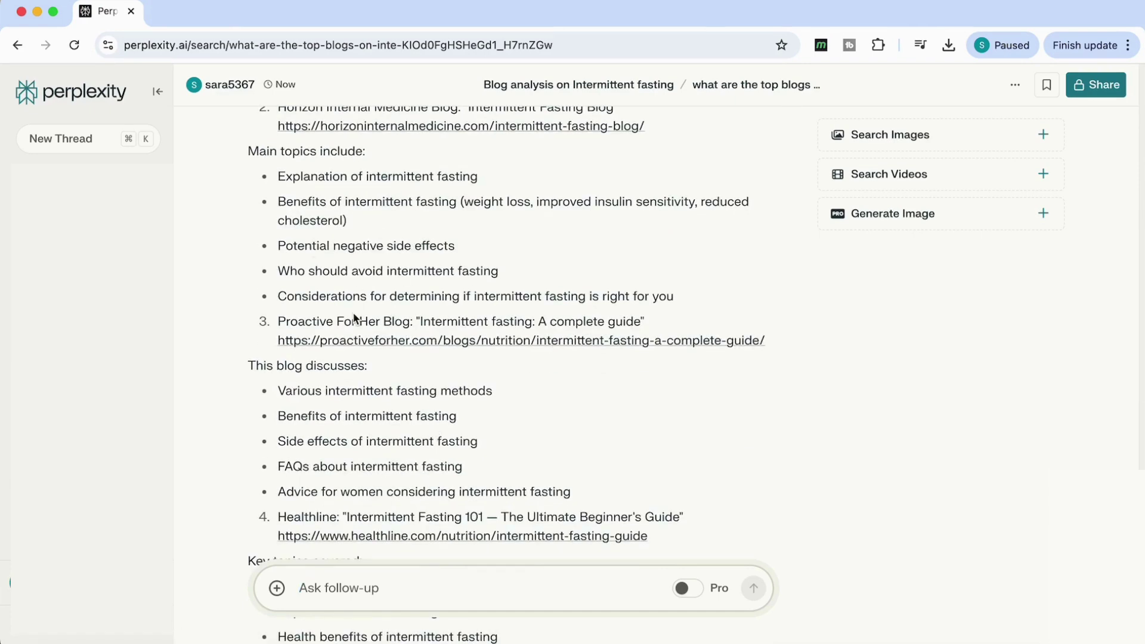
pyautogui.scroll(-2, 441, 269)
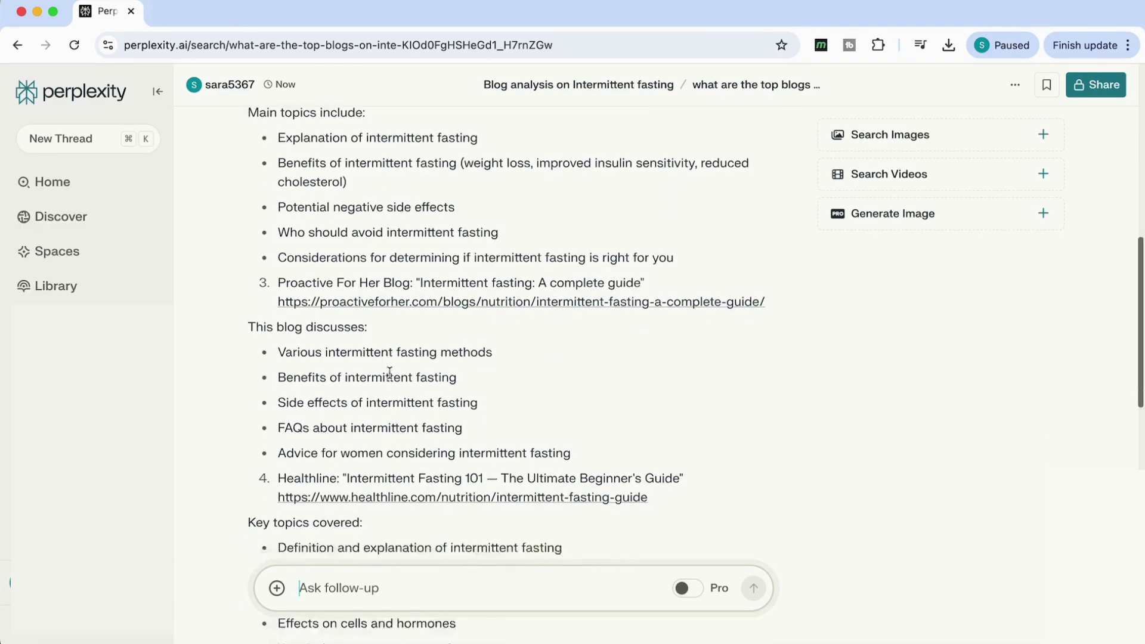
pyautogui.scroll(-12, 389, 372)
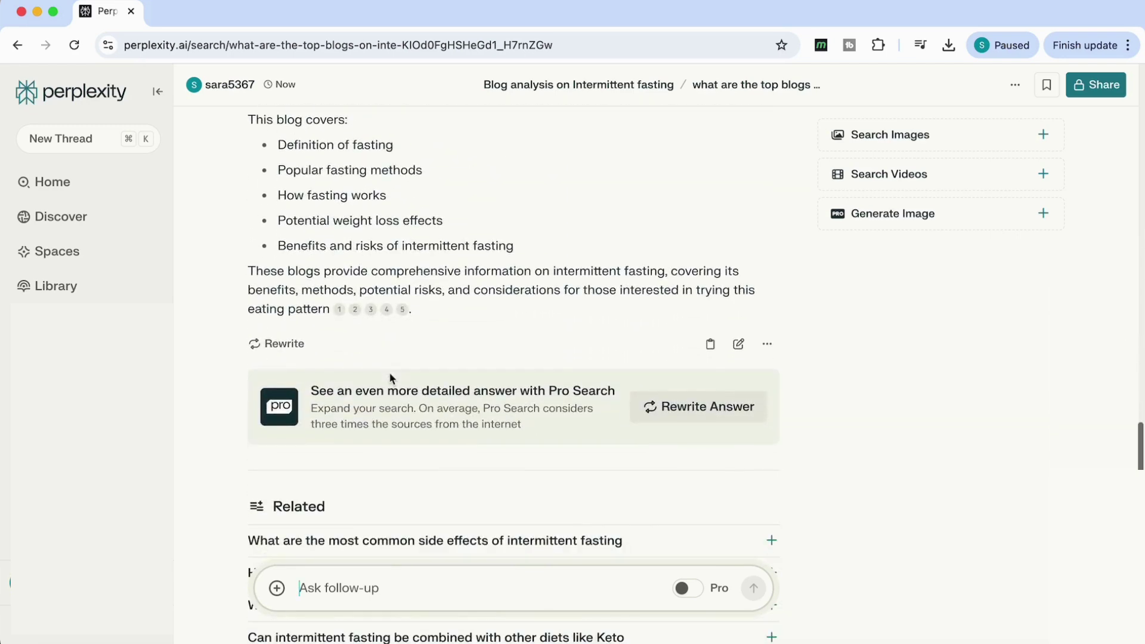
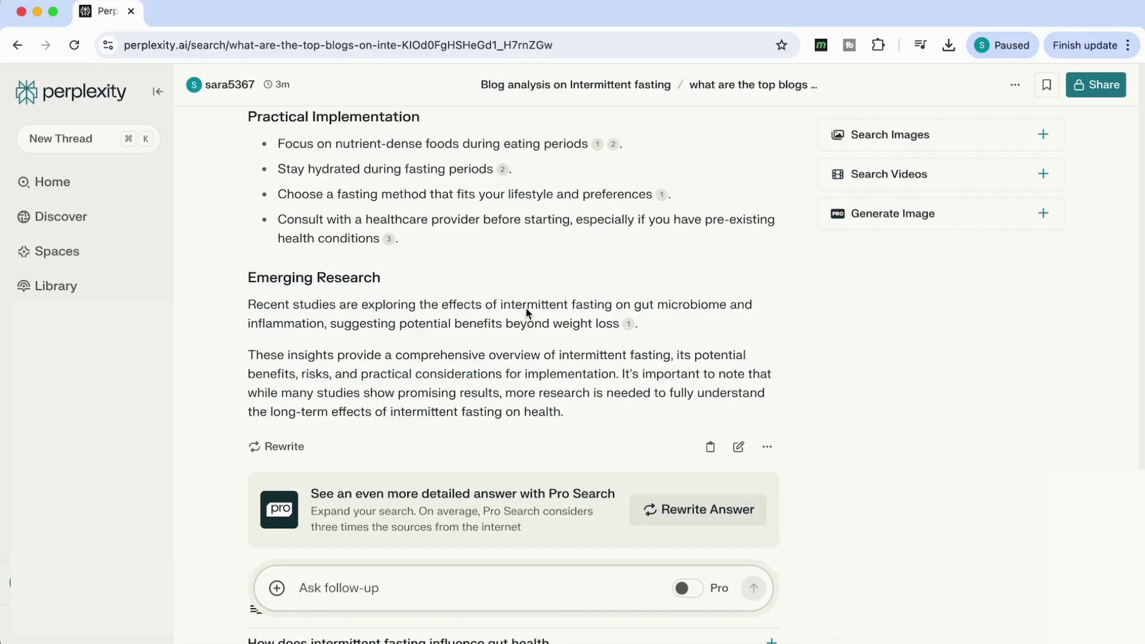
# Step: Review the intermittent fasting insights and submit the follow-up "what are the main key words used in these blogs?"
pyautogui.scroll(5, 525, 307)
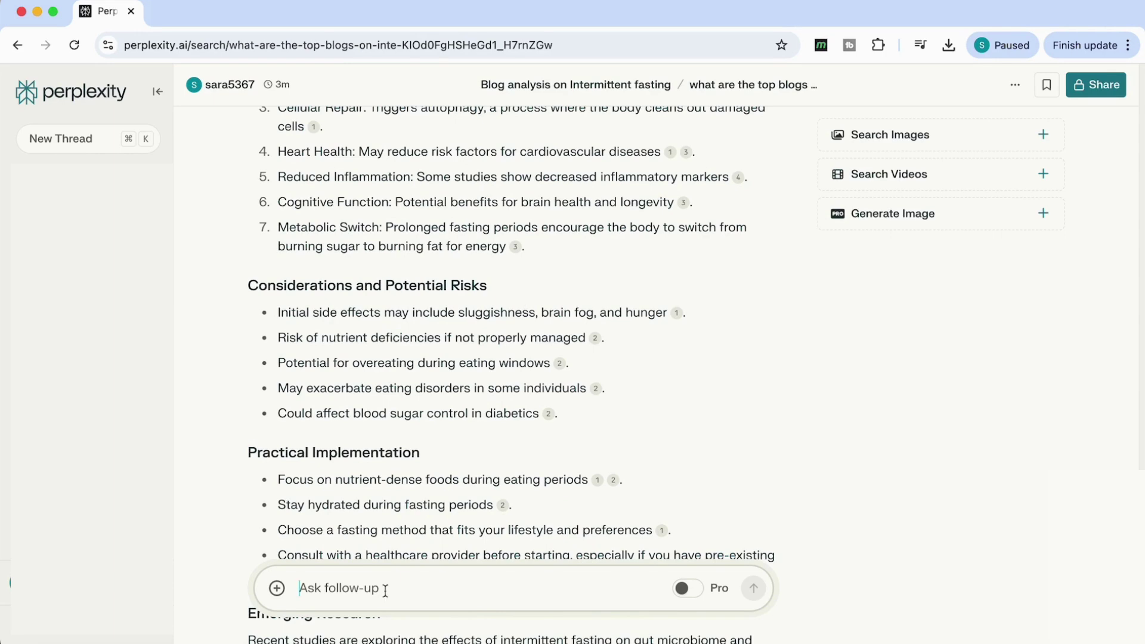
pyautogui.write('what are the main key words used in these blogs?')
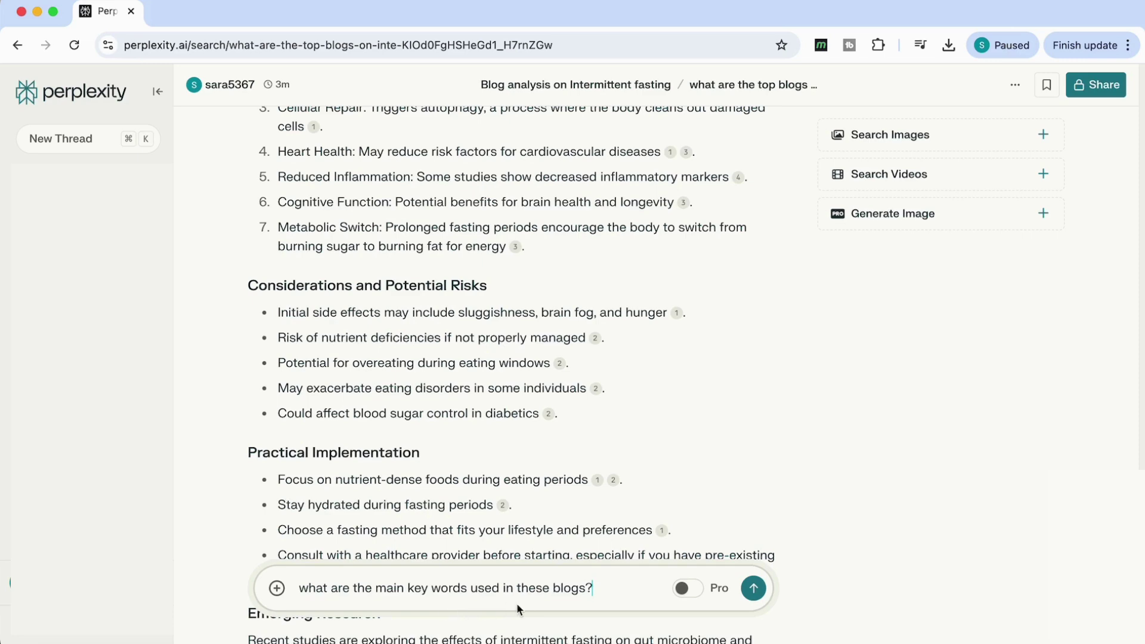
pyautogui.click(752, 591)
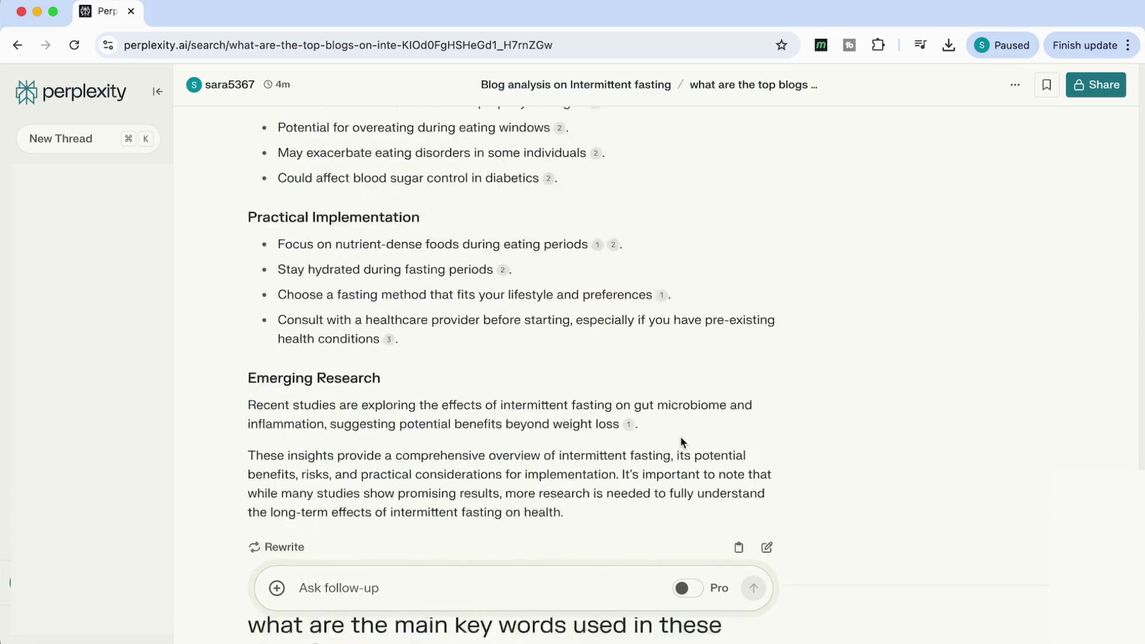
# Step: Submit the follow-up "Focus on only niche keywords from these blogposts" in the intermittent fasting thread
pyautogui.scroll(3, 785, 374)
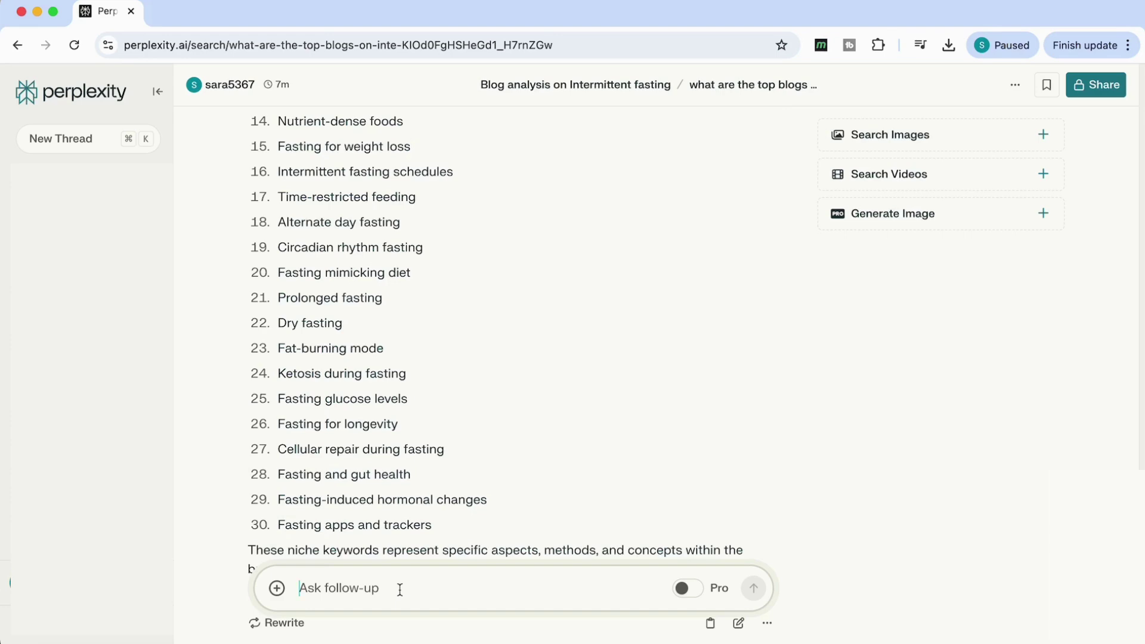
pyautogui.write('Focus on only niche keywords from these blogposts')
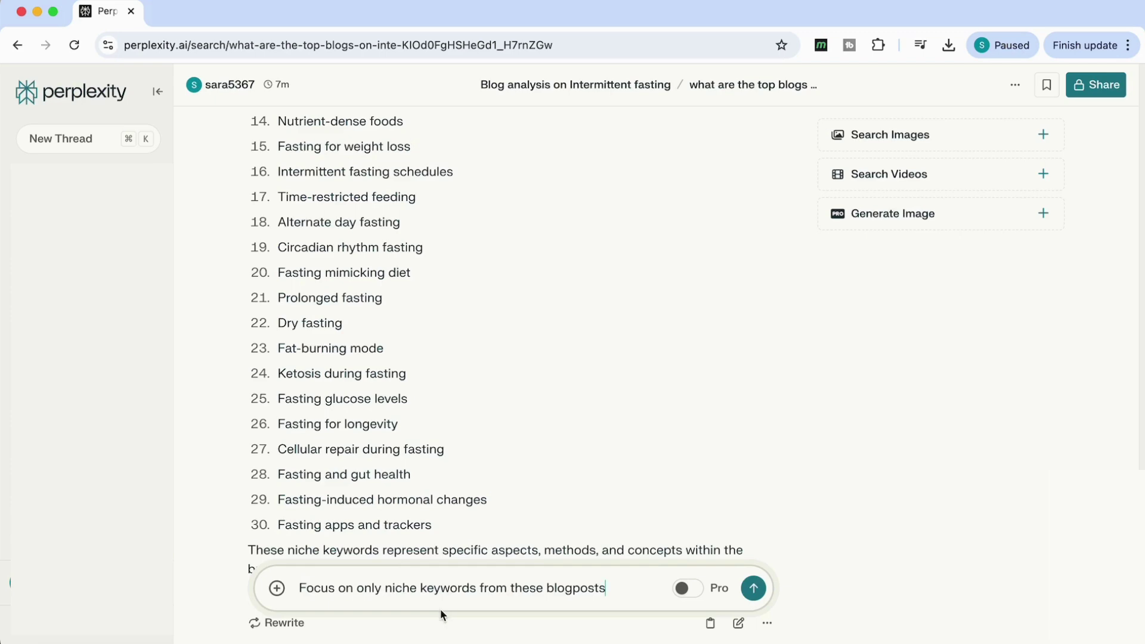
pyautogui.click(753, 588)
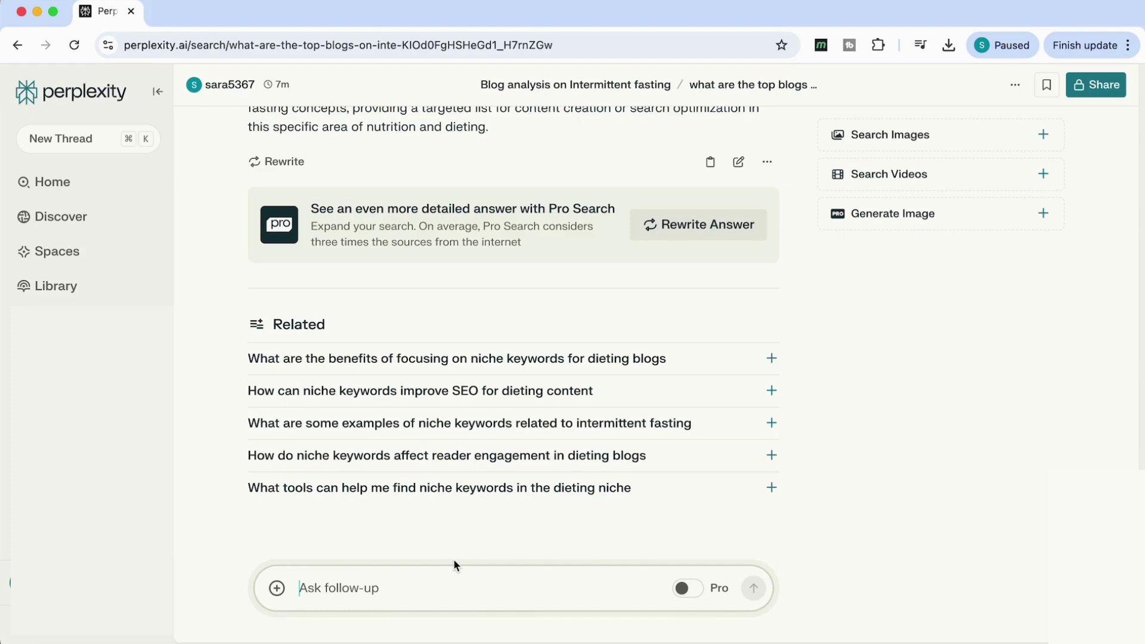
# Step: Submit the follow-up "from the above create an outline for a blog post on intermittent fasting" and read through the outline
pyautogui.write('from the above create an outline for a blog post on intermittent fasting')
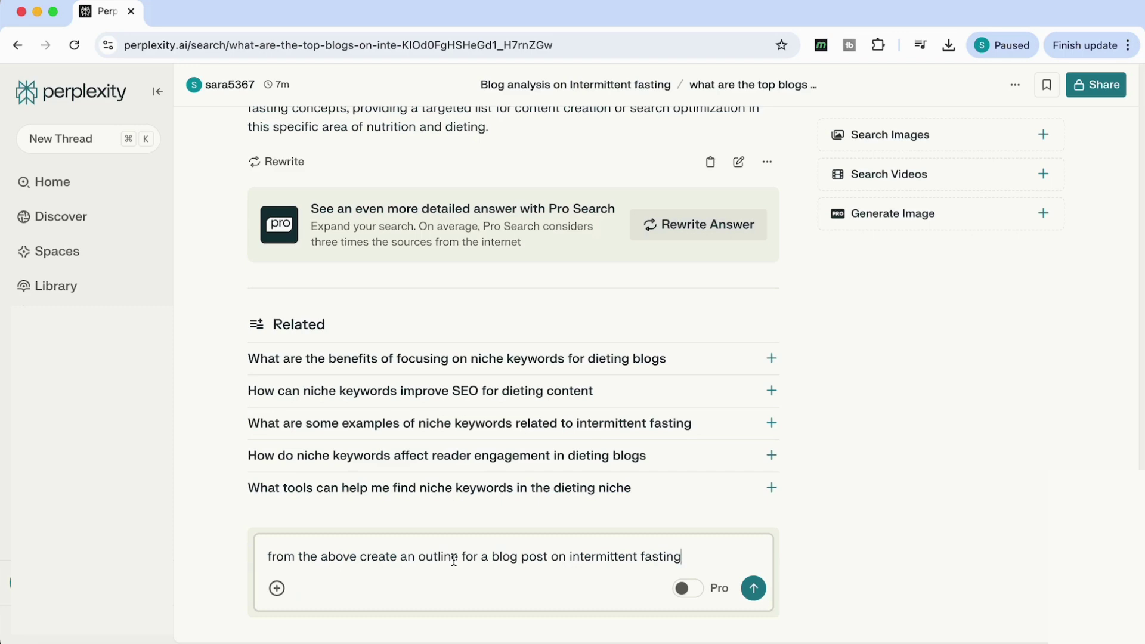
pyautogui.click(755, 589)
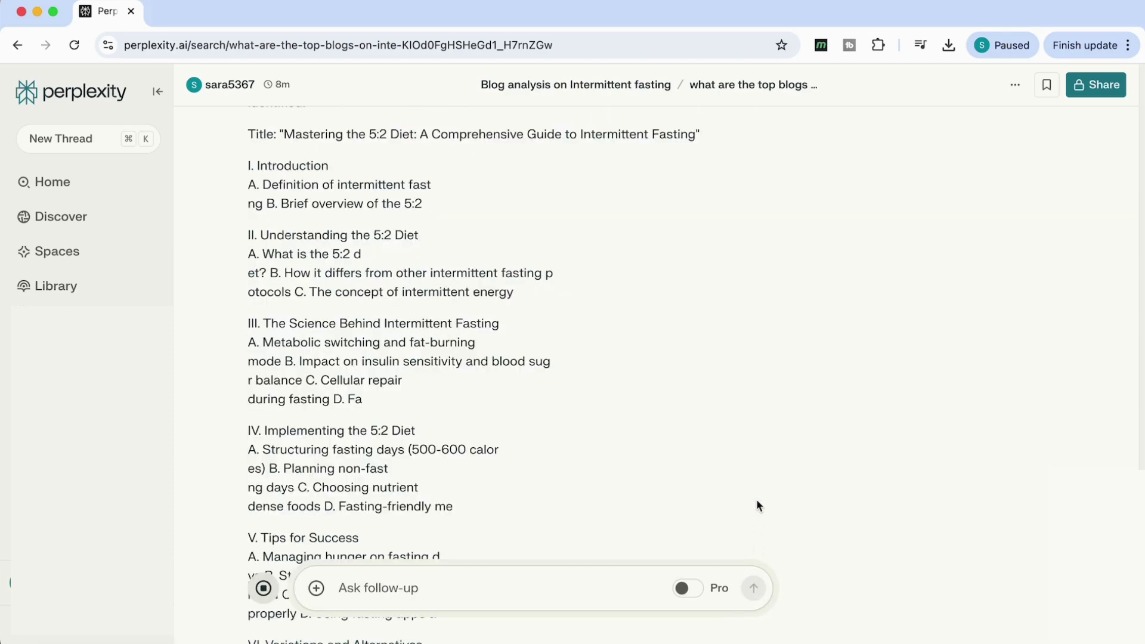
pyautogui.scroll(3, 746, 468)
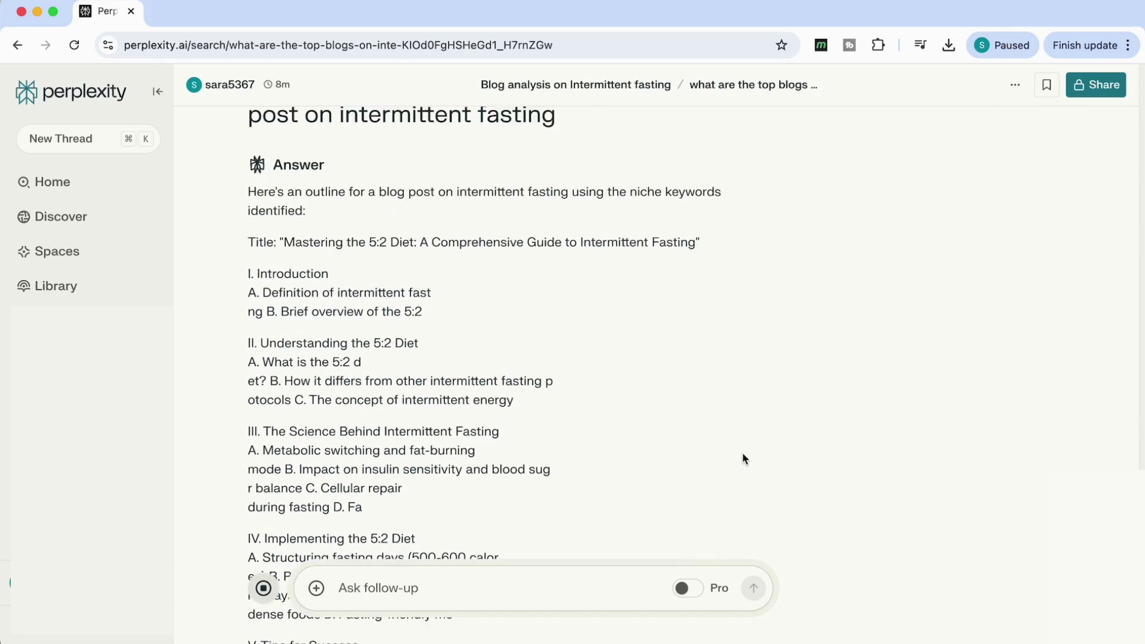
pyautogui.scroll(-3, 745, 459)
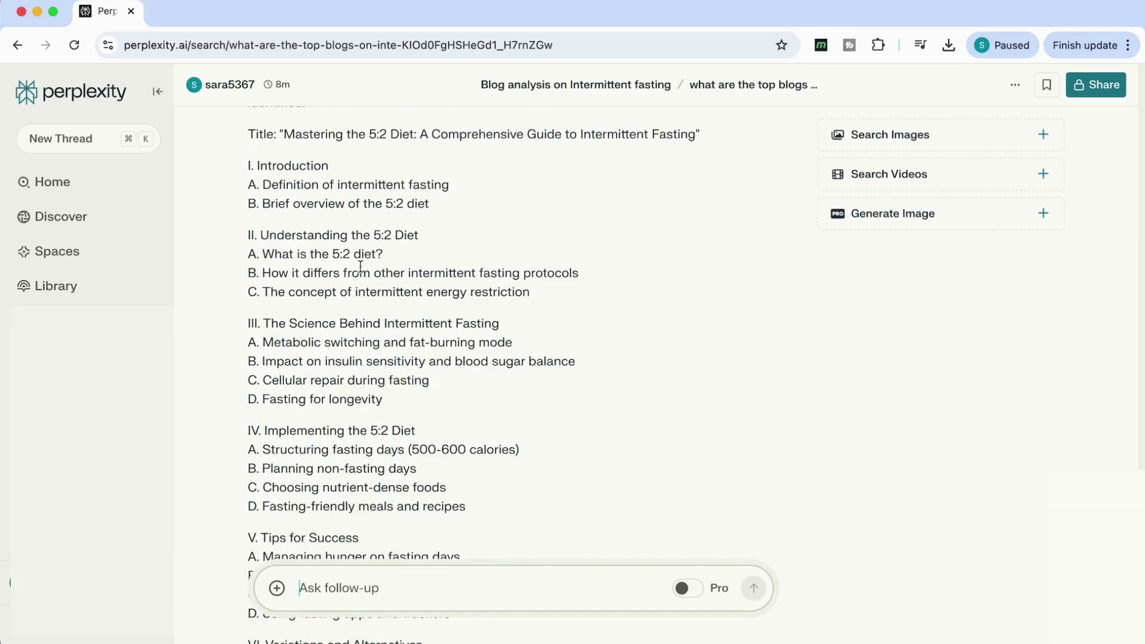
pyautogui.scroll(-10, 452, 285)
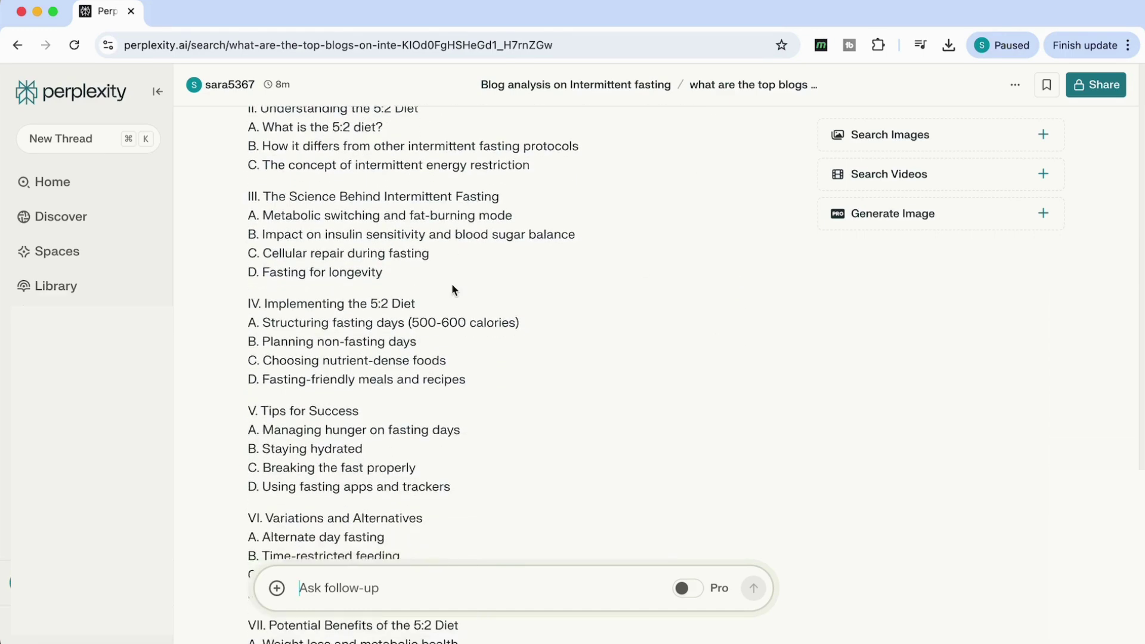
pyautogui.scroll(3, 452, 284)
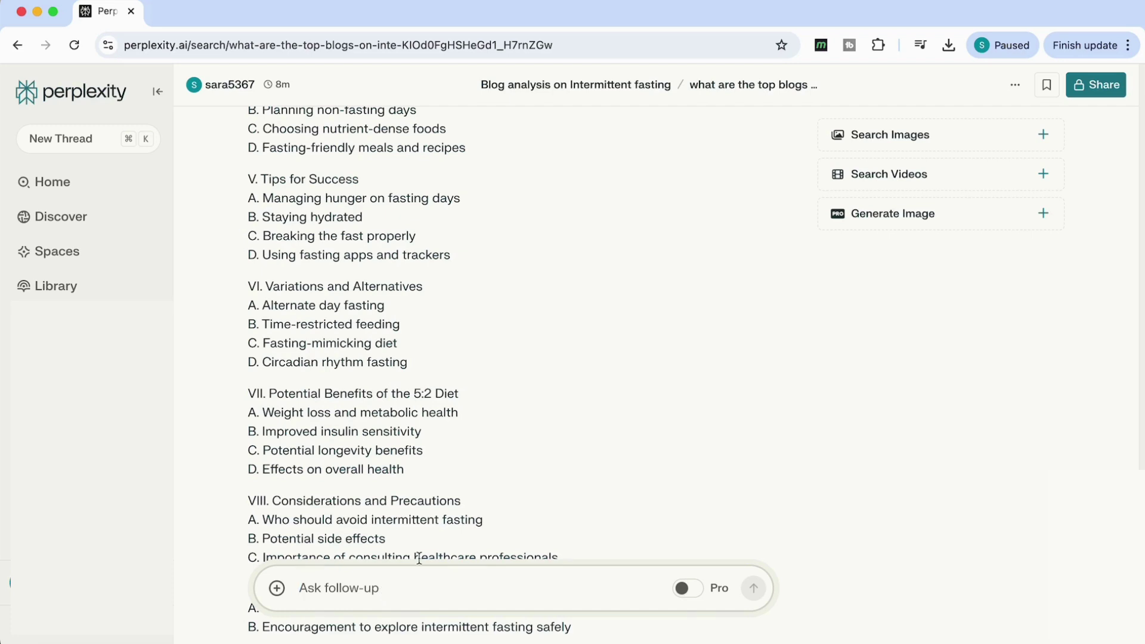
# Step: Submit the follow-up "write the introduction using the relevant keywords above" and look over the answer
pyautogui.write('write the introduction using the relevant keywords above')
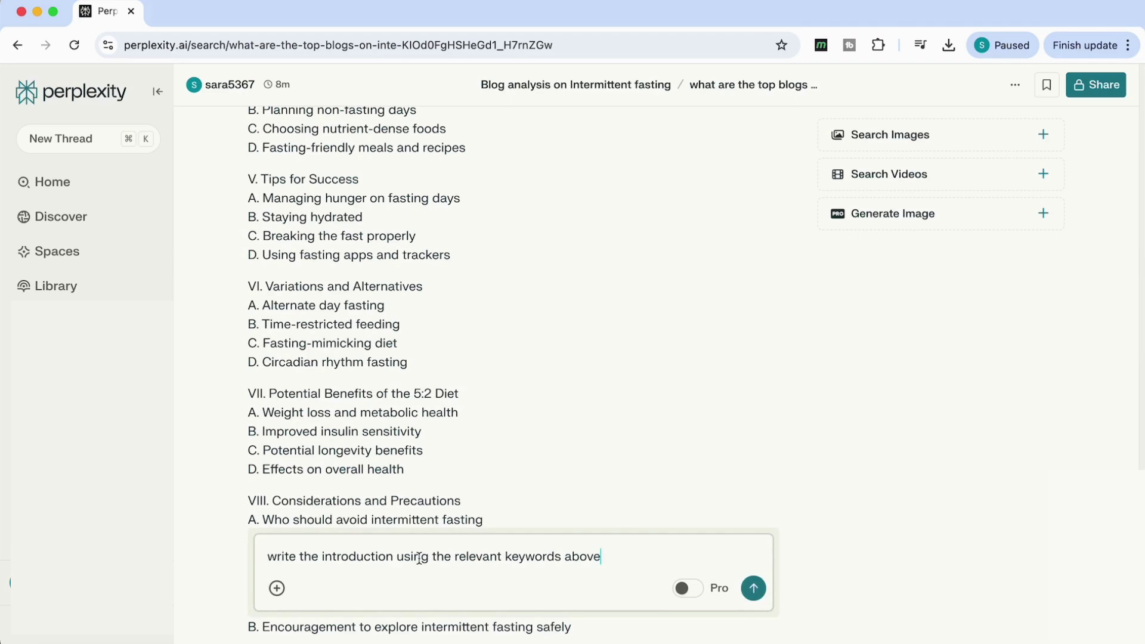
pyautogui.click(754, 588)
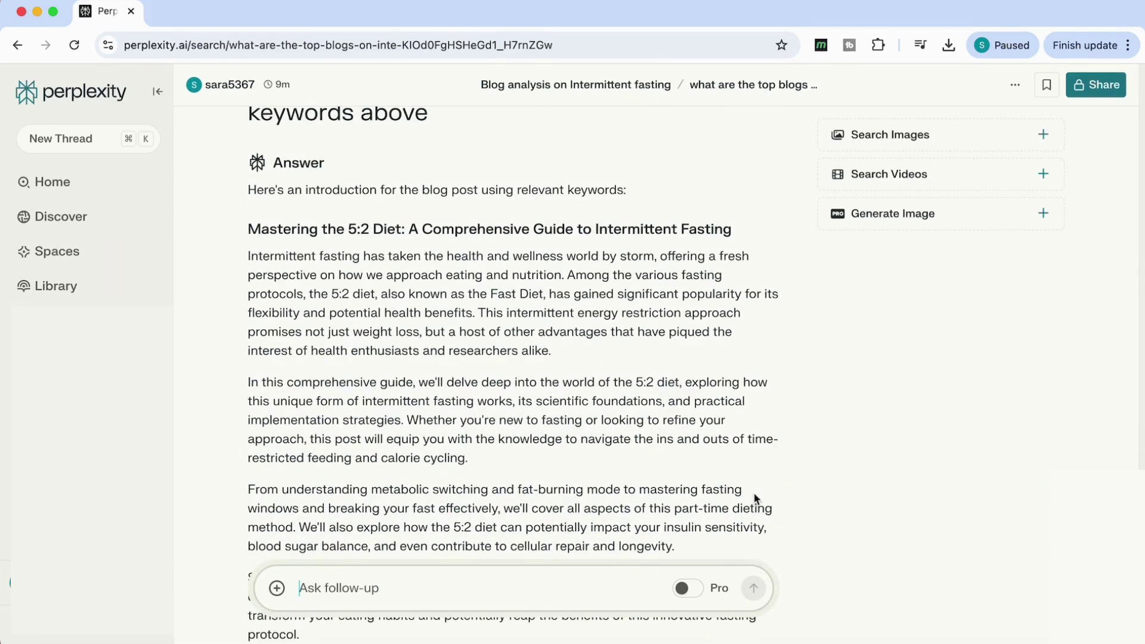
pyautogui.scroll(5, 754, 499)
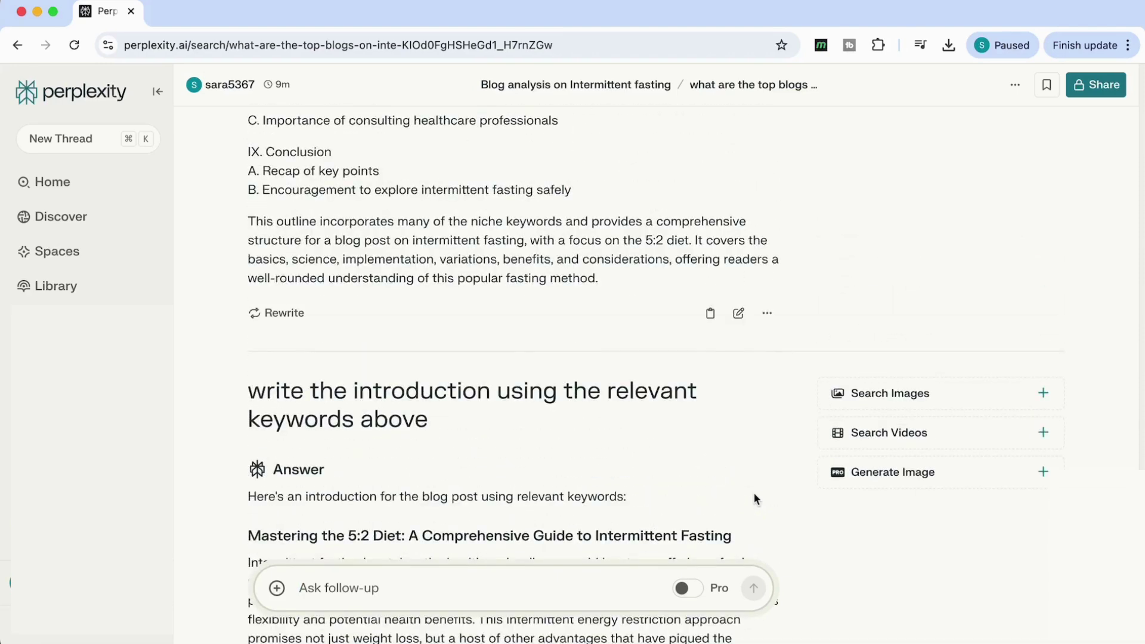